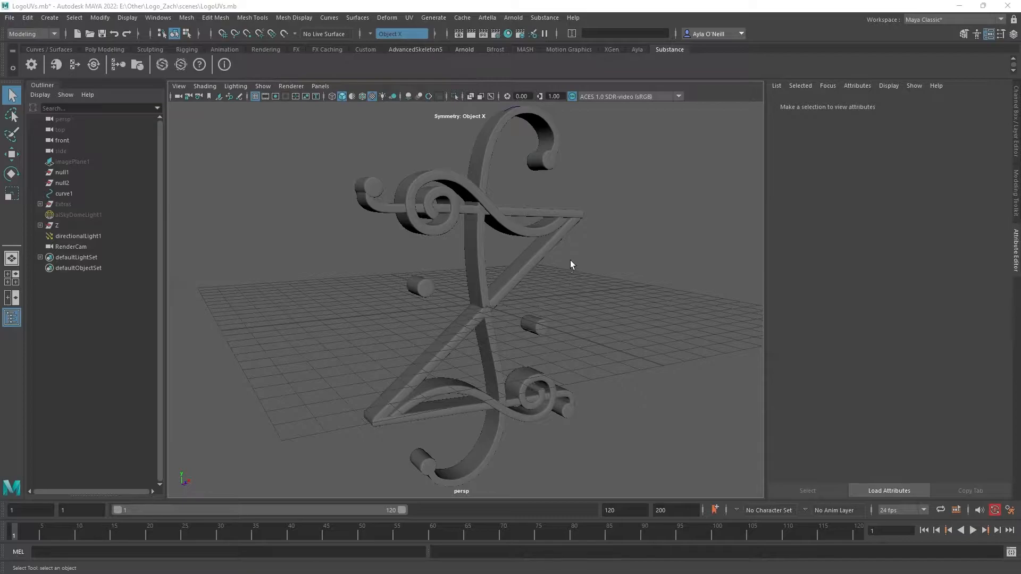
pyautogui.click(522, 212)
pyautogui.click(634, 296)
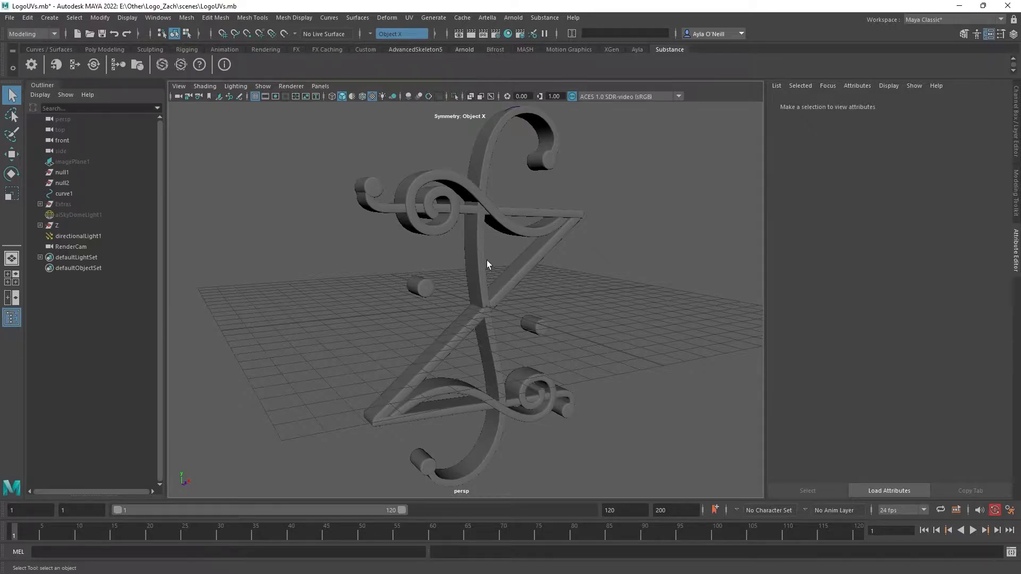
pyautogui.click(468, 248)
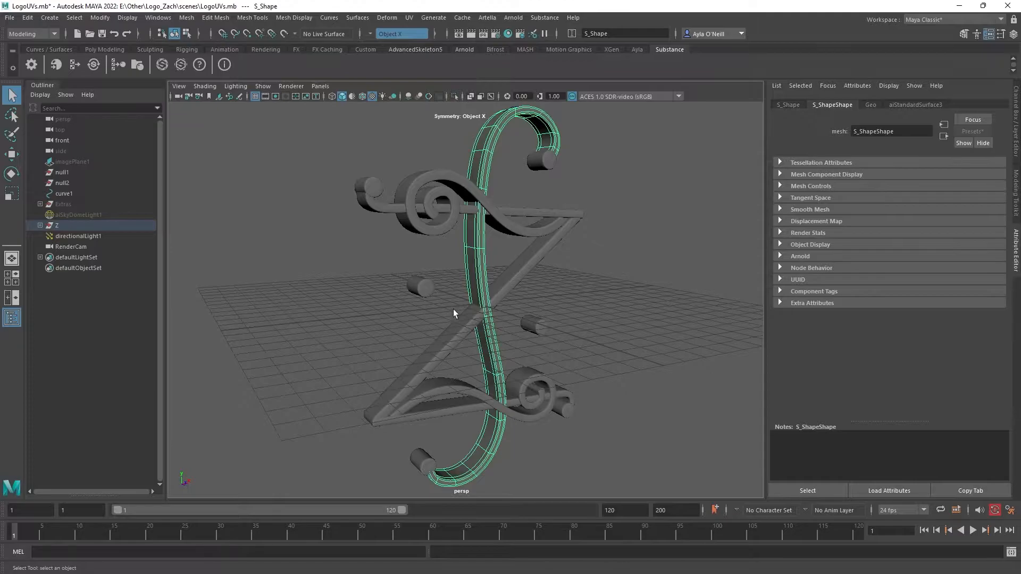
pyautogui.click(393, 241)
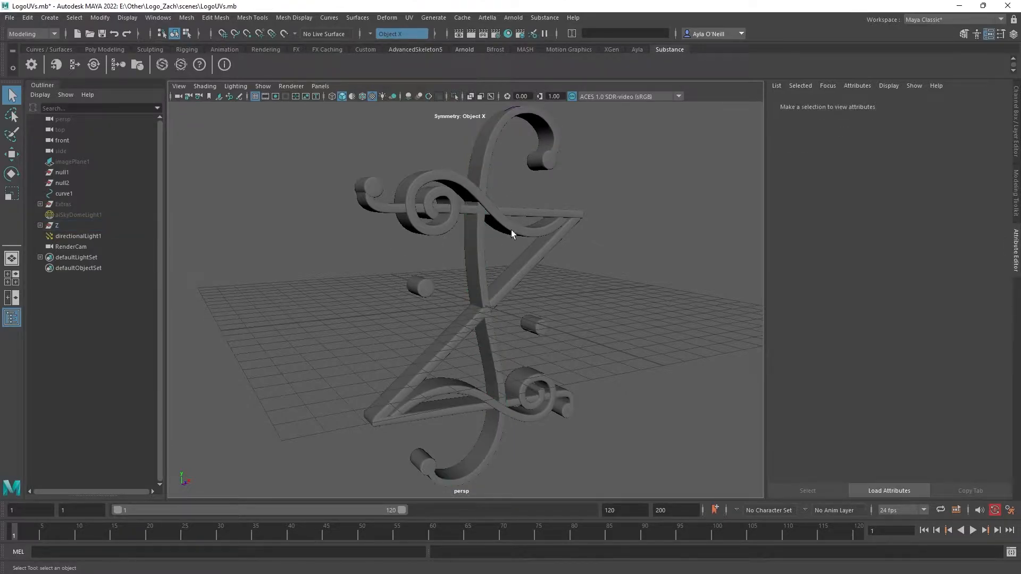
# Step: Select all the logo meshes and open the UV Editor, keeping it clear of the model view
pyautogui.moveTo(368, 105); pyautogui.dragTo(623, 491)
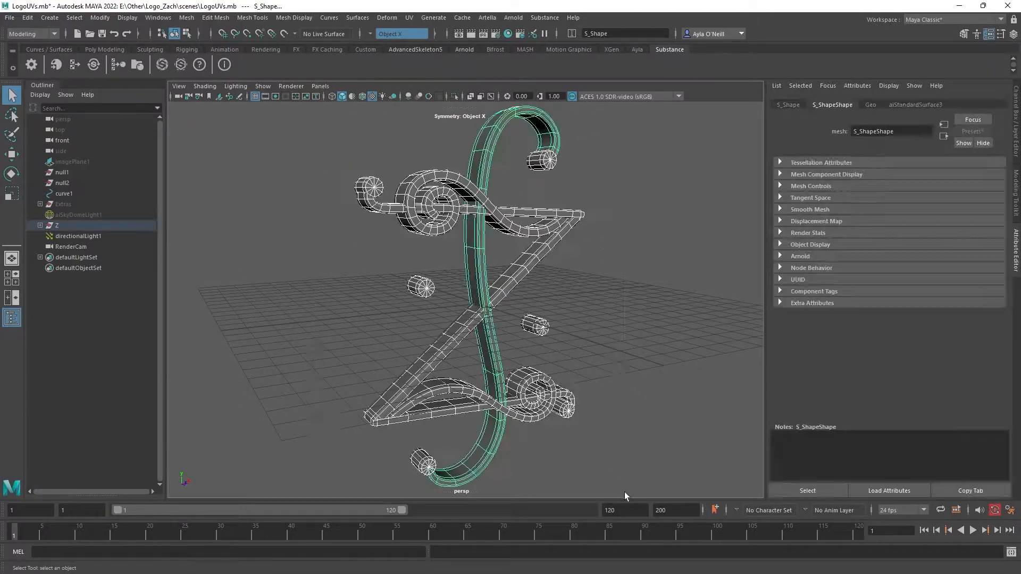
pyautogui.click(408, 18)
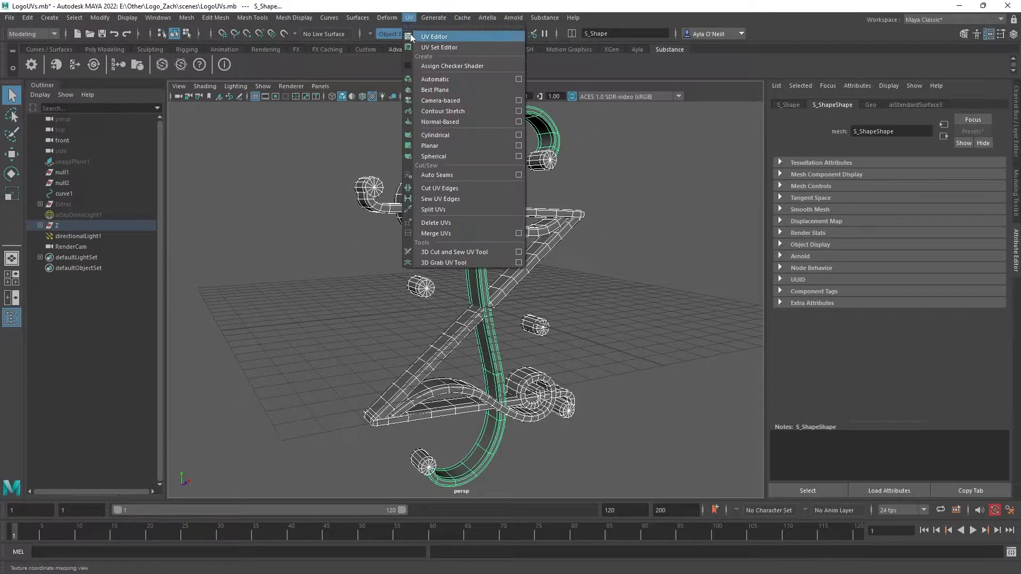
pyautogui.click(423, 37)
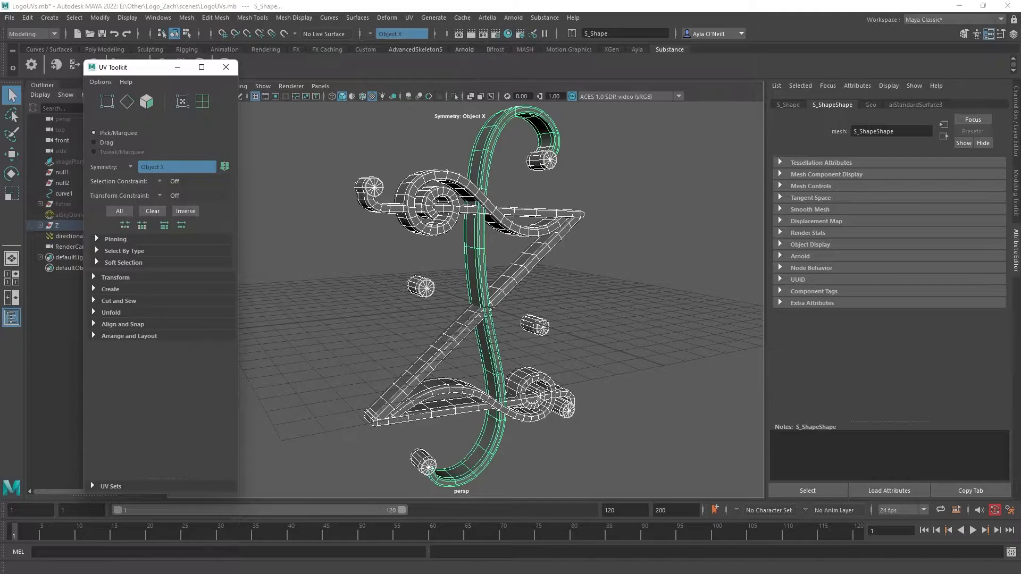
pyautogui.moveTo(998, 91); pyautogui.dragTo(0, 83)
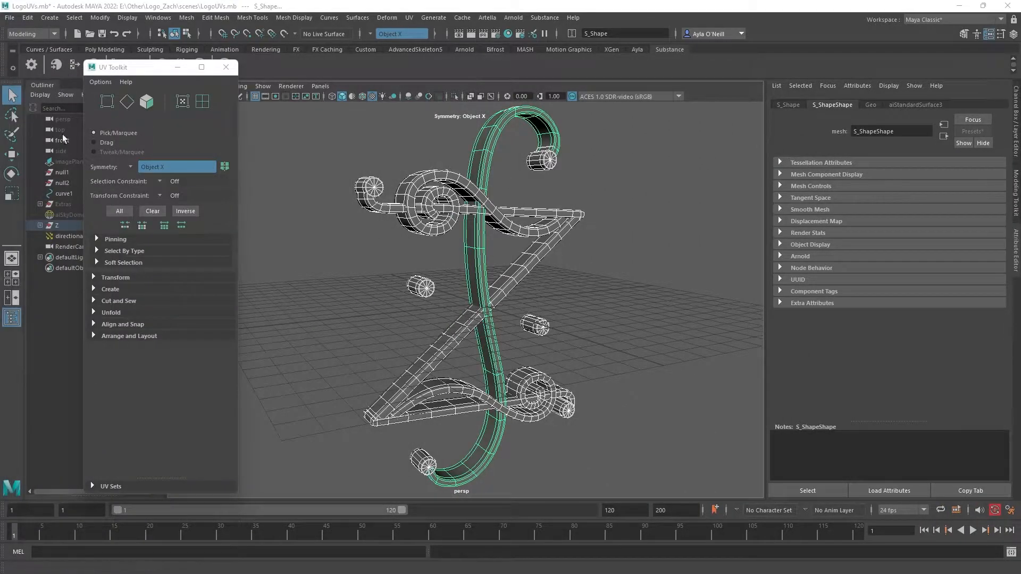
# Step: Assign a new Ai Standard Surface material to all logo meshes and map a Checker texture to its base color
pyautogui.moveTo(501, 283); pyautogui.dragTo(585, 541, button='right')
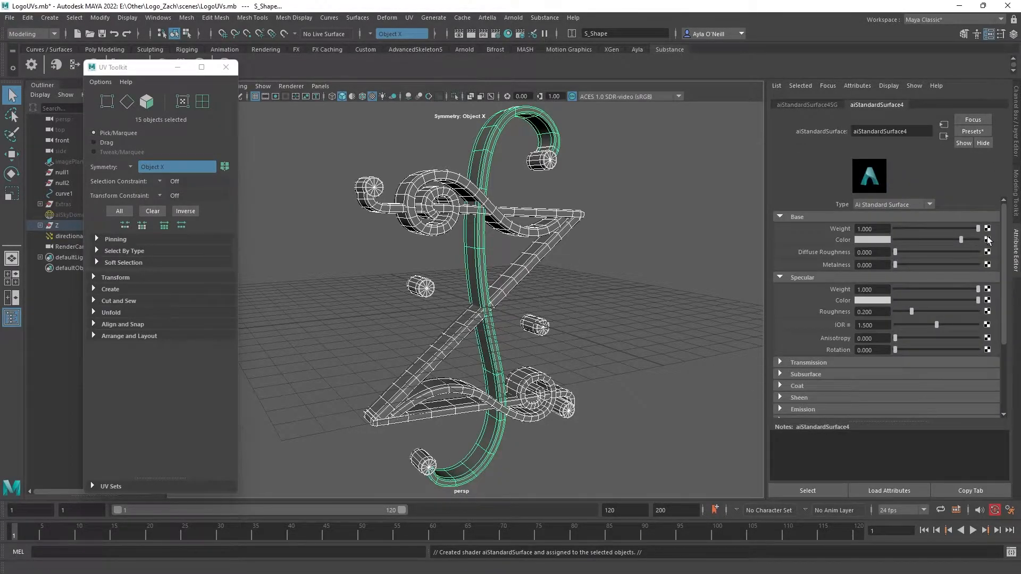
pyautogui.click(333, 146)
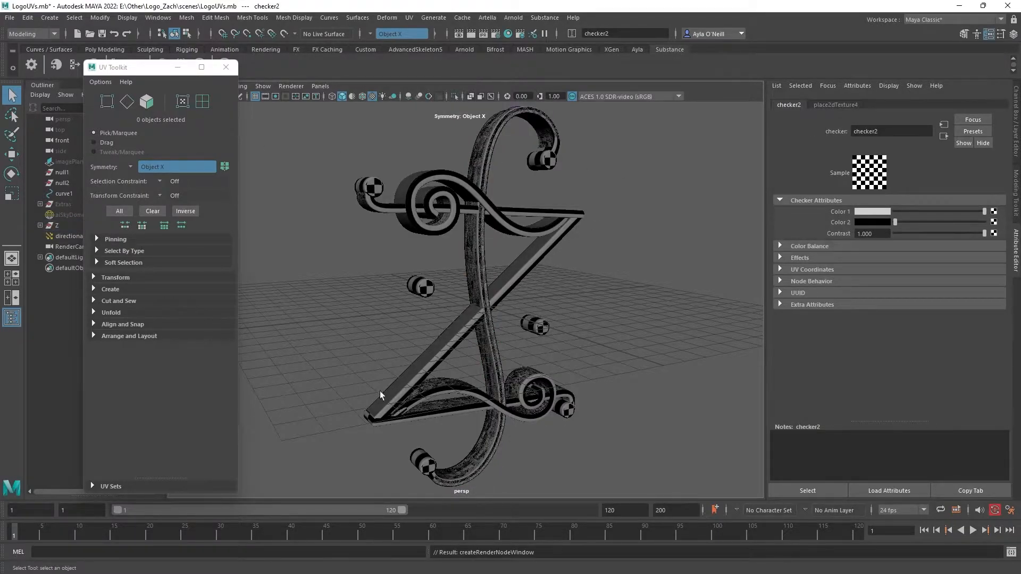
# Step: Inspect the S-shaped piece's UV layout against the checker texture in the UV Editor and close the editor
pyautogui.click(479, 262)
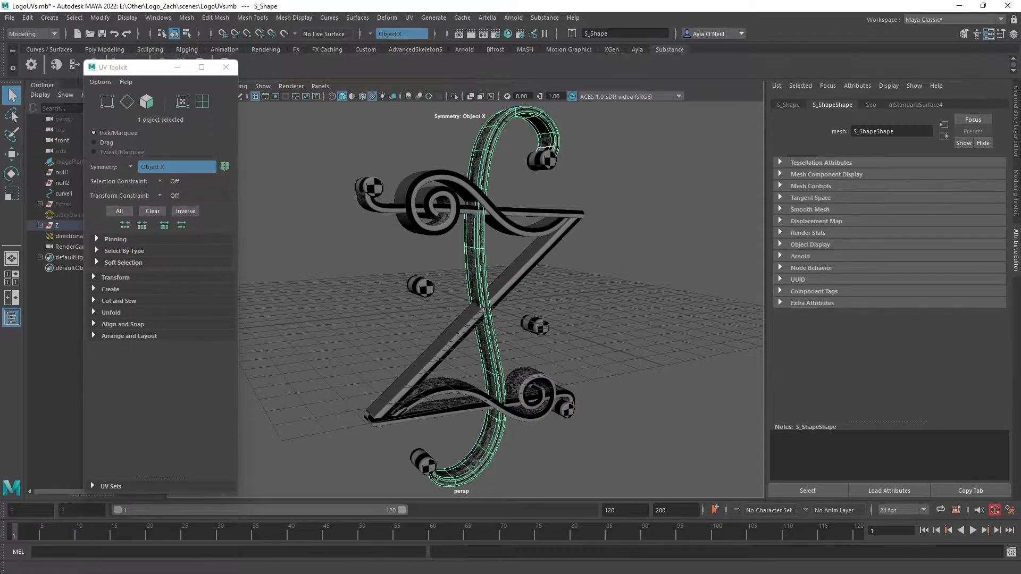
pyautogui.moveTo(0, 93); pyautogui.dragTo(716, 92)
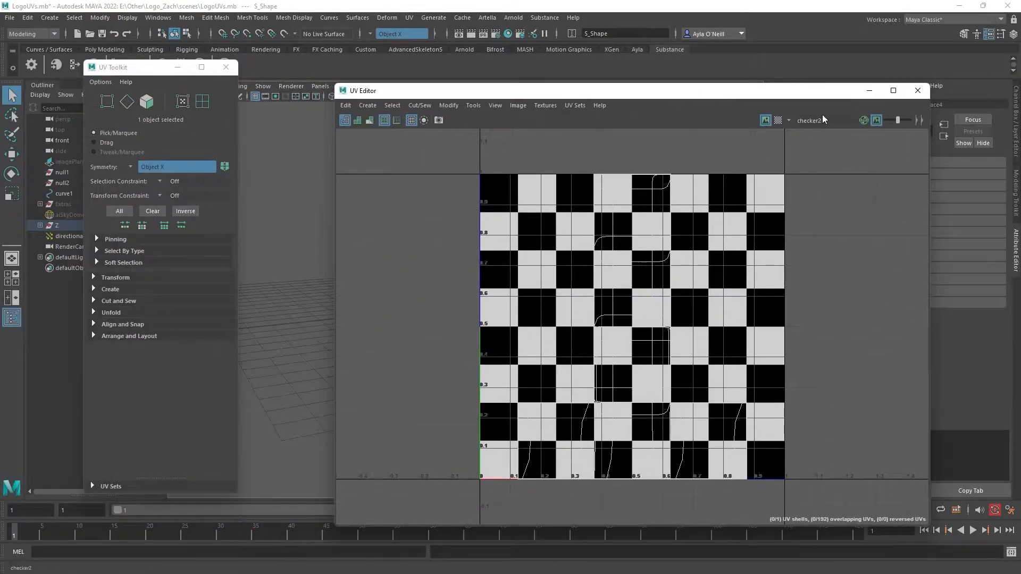
pyautogui.click(917, 90)
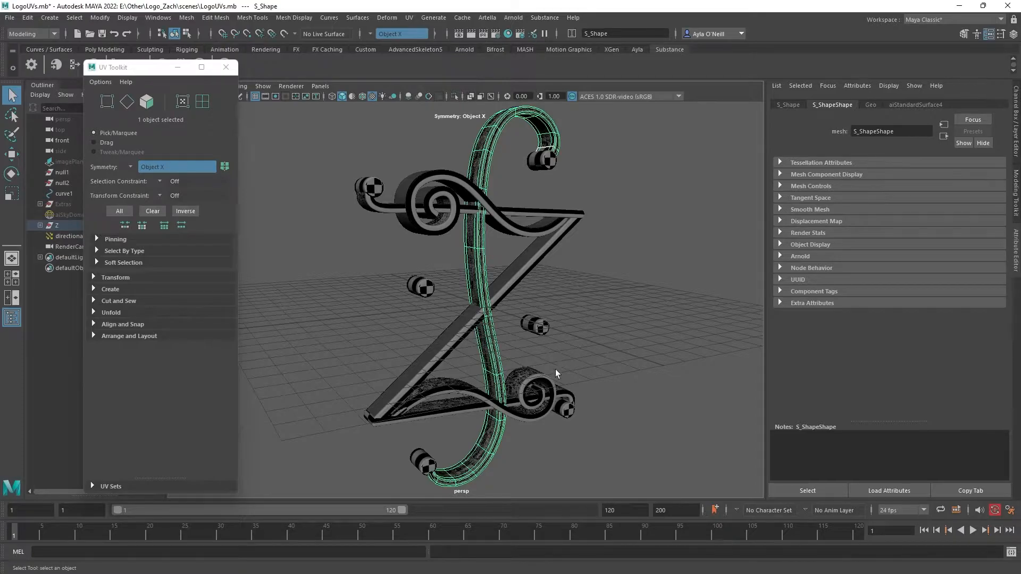
# Step: Delete all existing UV shells of every logo mesh in the UV Editor
pyautogui.moveTo(485, 283); pyautogui.dragTo(516, 269, button='right')
pyautogui.moveTo(637, 432); pyautogui.dragTo(356, 309)
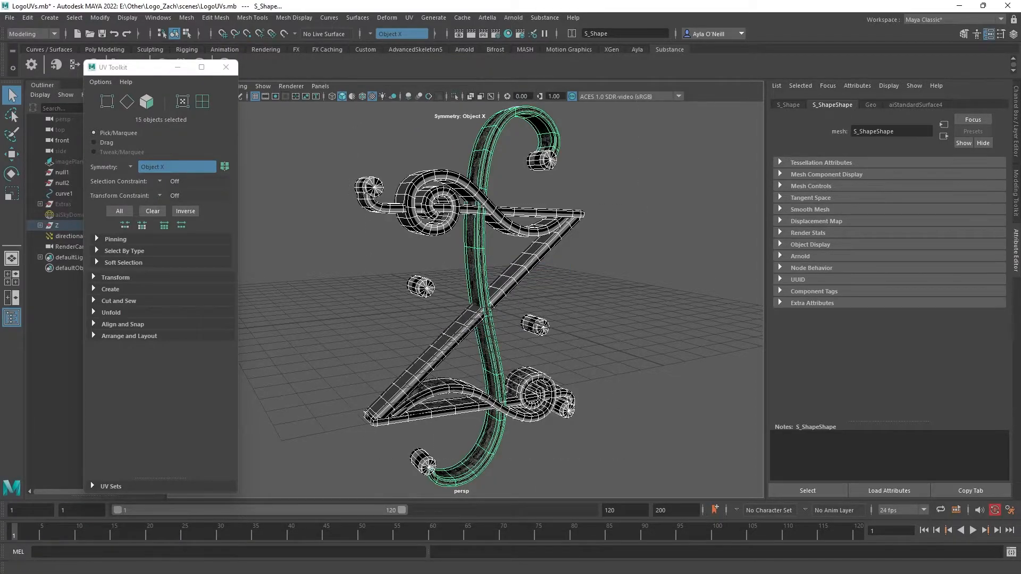
pyautogui.click(409, 18)
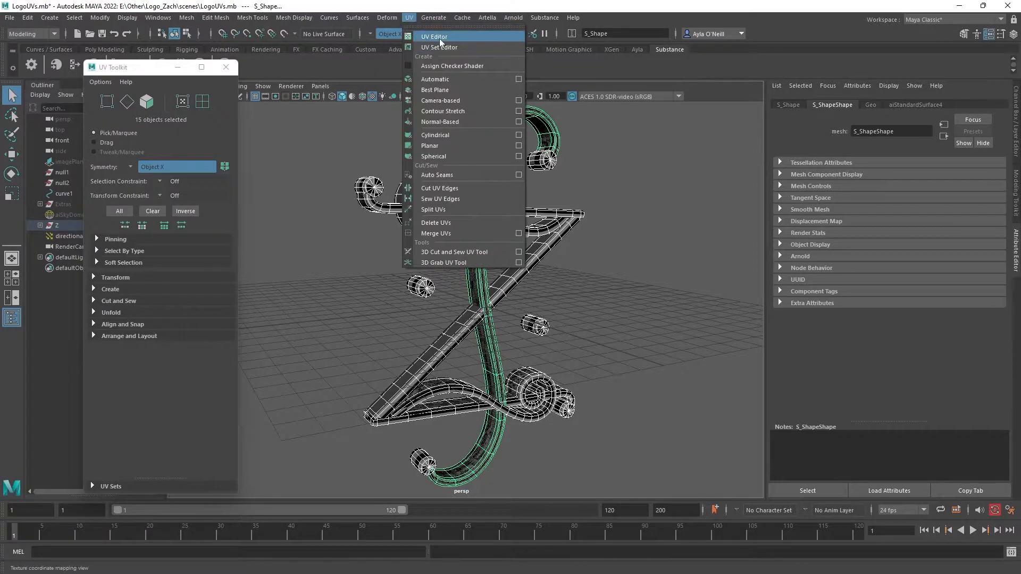
pyautogui.click(435, 37)
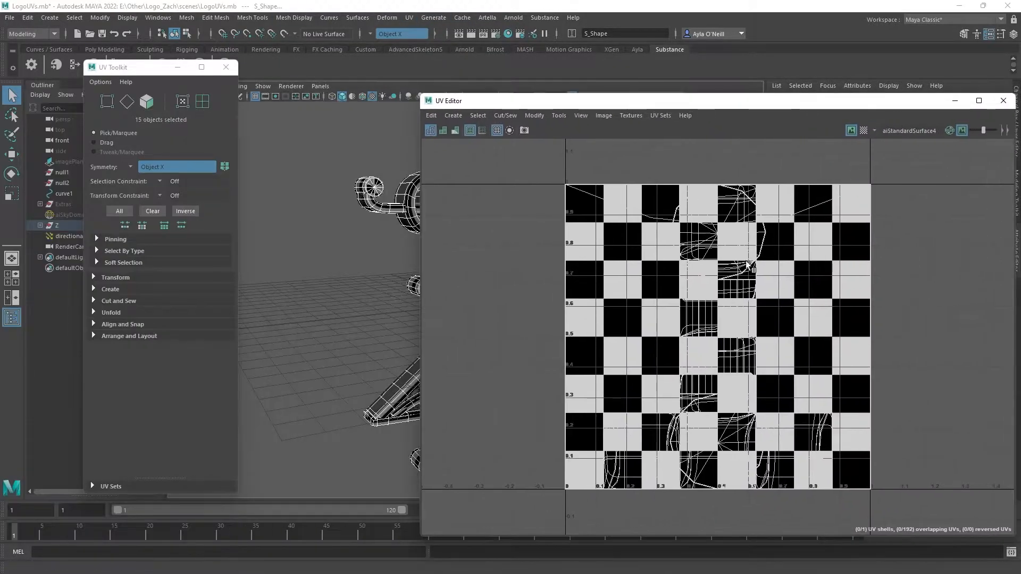
pyautogui.moveTo(701, 254); pyautogui.dragTo(663, 243, button='right')
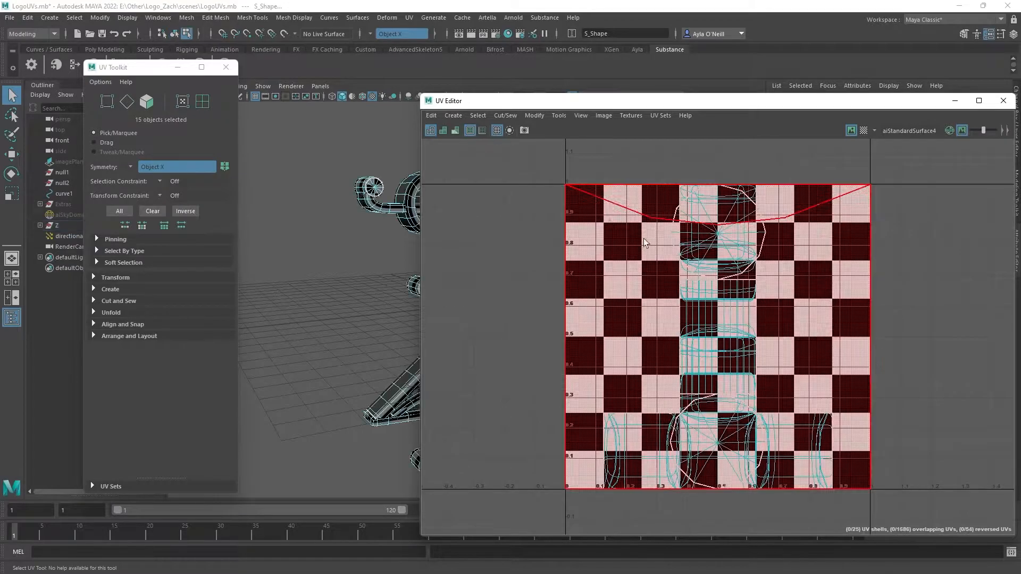
pyautogui.moveTo(533, 157); pyautogui.dragTo(936, 515)
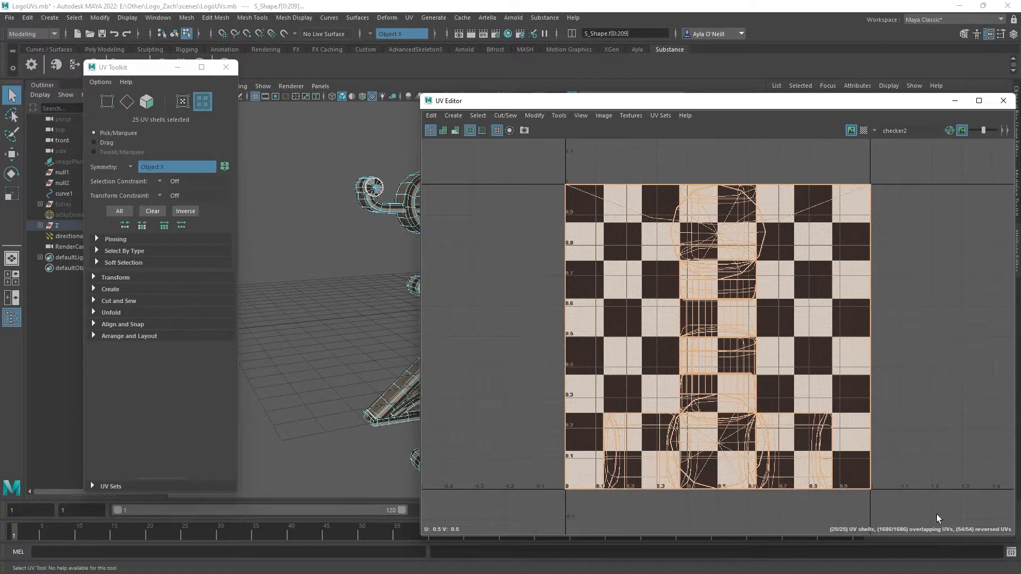
pyautogui.press('Delete')
# Step: Apply a Planar UV projection to all the logo meshes
pyautogui.moveTo(729, 101); pyautogui.dragTo(0, 58)
pyautogui.moveTo(501, 379); pyautogui.dragTo(533, 270, button='right')
pyautogui.moveTo(644, 485); pyautogui.dragTo(295, 100)
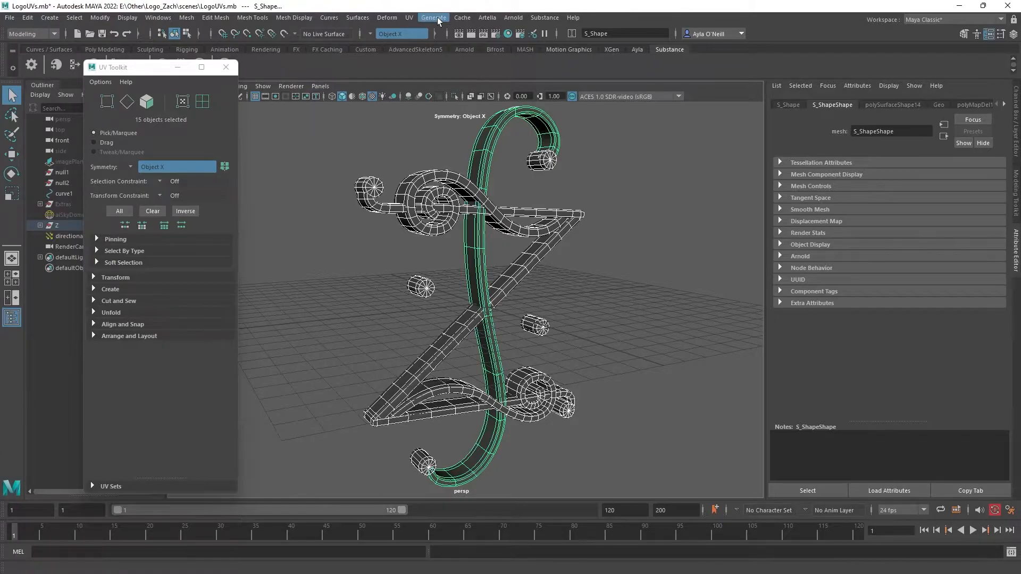
pyautogui.click(410, 17)
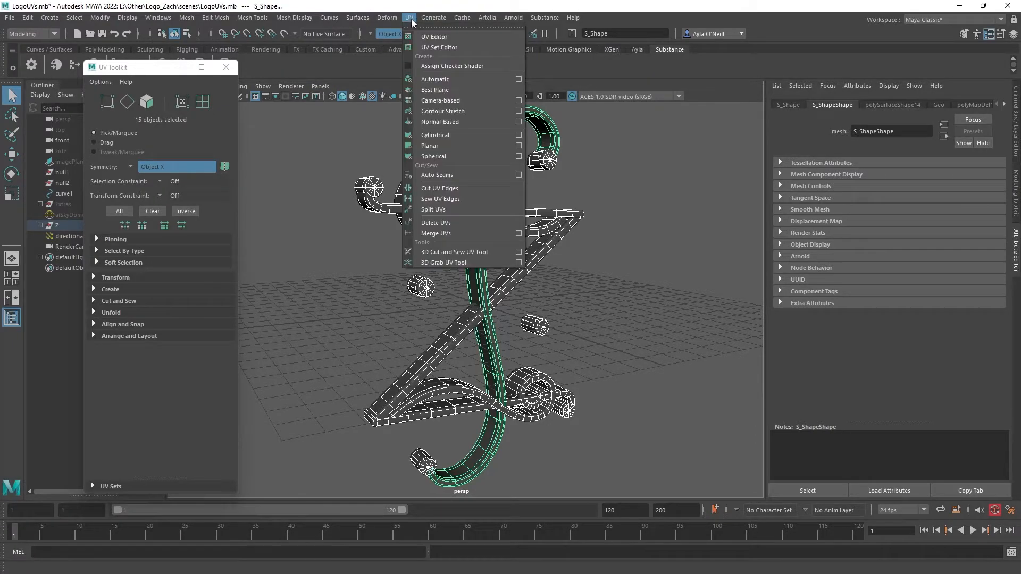
pyautogui.click(436, 146)
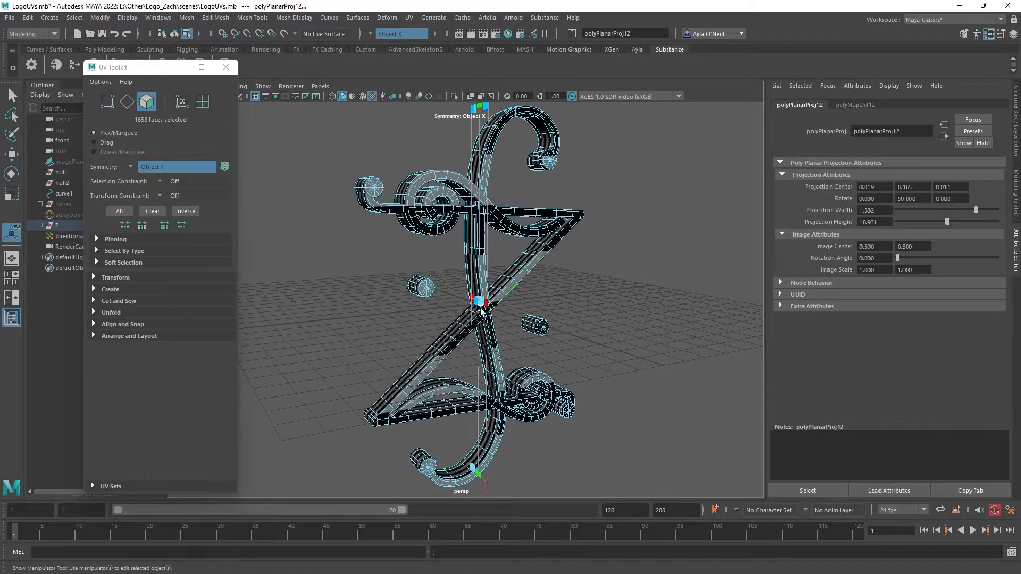
pyautogui.moveTo(0, 62); pyautogui.dragTo(0, 91)
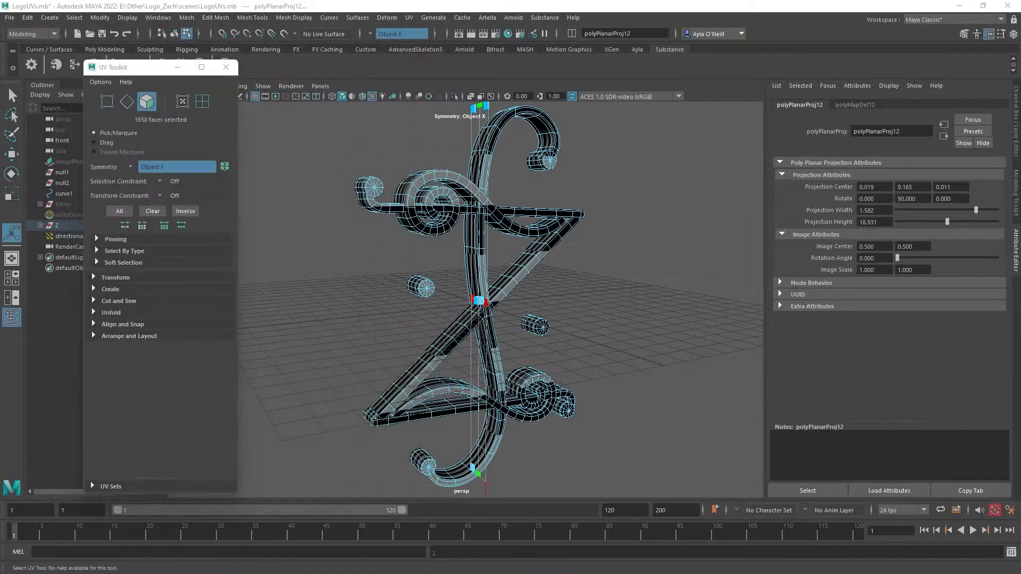
# Step: Cut the UVs along the two long edge loops on the upper face of the logo's top horizontal bar
pyautogui.keyDown('alt'); pyautogui.moveTo(601, 285); pyautogui.dragTo(442, 313); pyautogui.keyUp('alt')
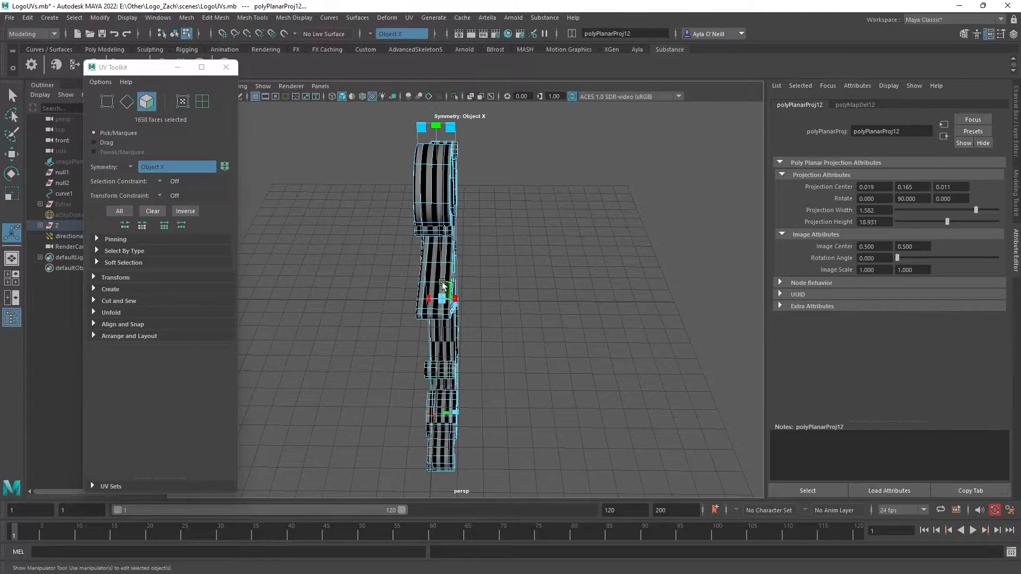
pyautogui.moveTo(440, 274); pyautogui.dragTo(445, 248, button='right')
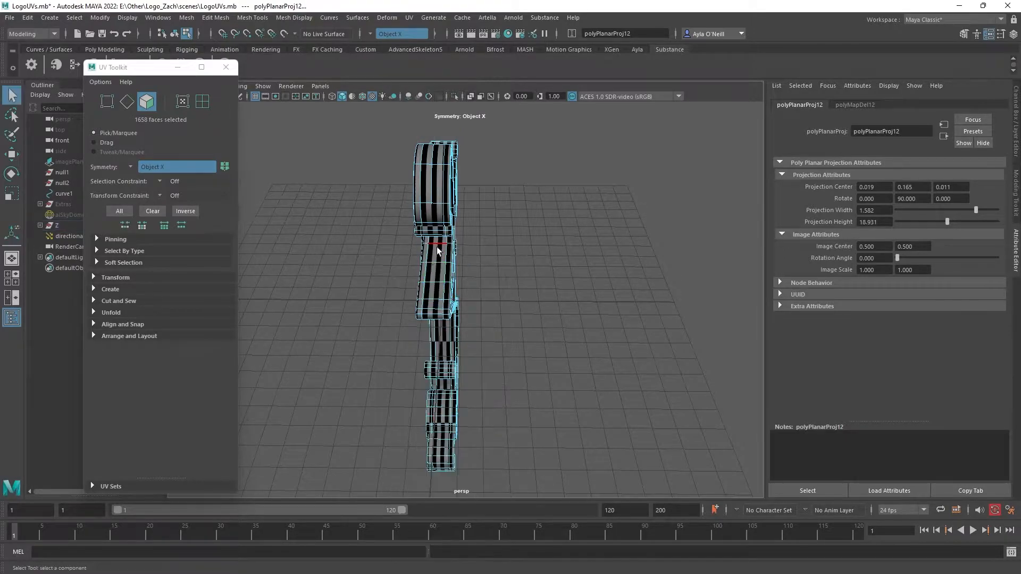
pyautogui.doubleClick(455, 276)
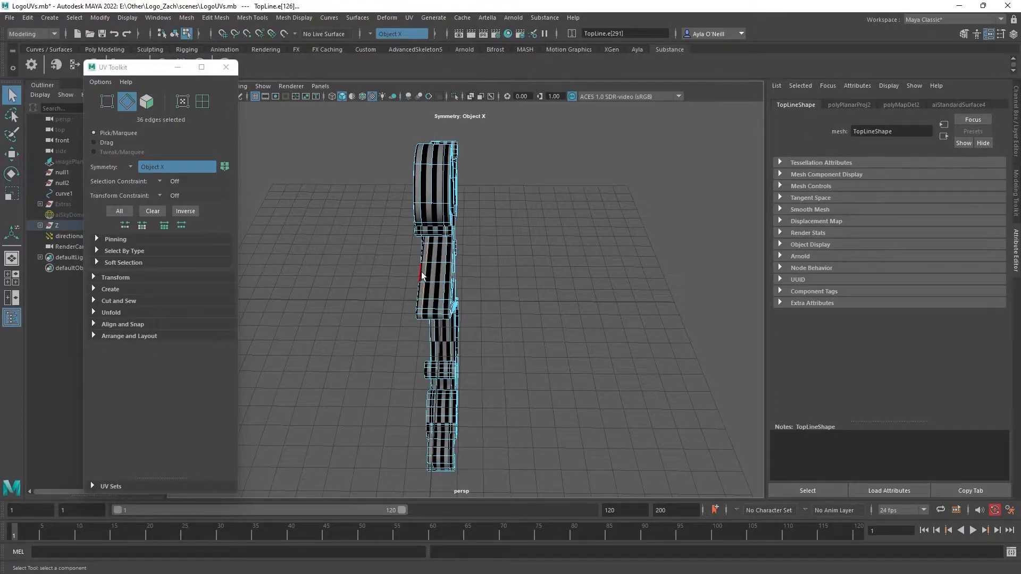
pyautogui.moveTo(517, 476); pyautogui.dragTo(314, 133)
pyautogui.scroll(3, 465, 285)
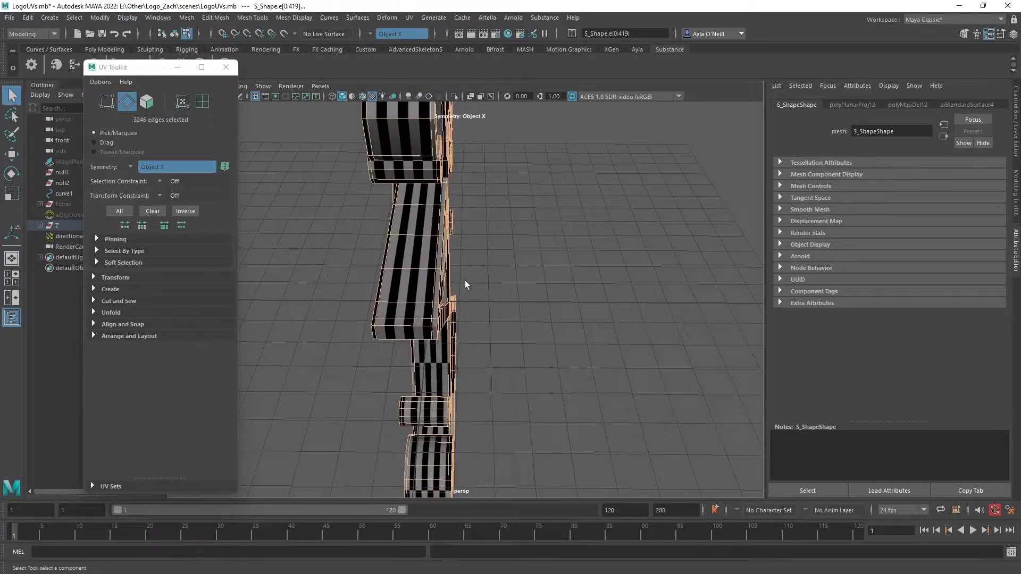
pyautogui.doubleClick(439, 290)
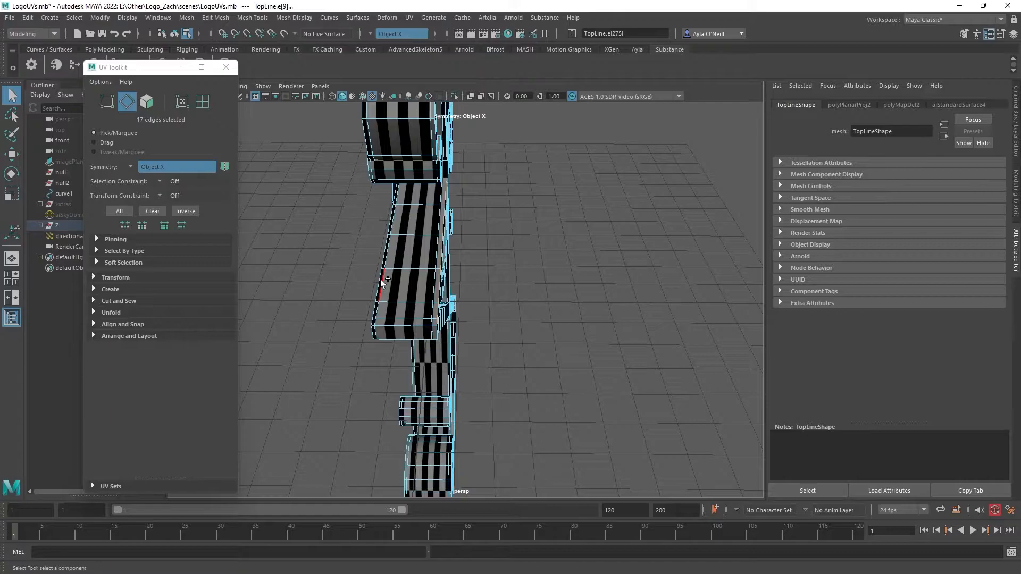
pyautogui.keyDown('alt'); pyautogui.moveTo(386, 295); pyautogui.dragTo(484, 285); pyautogui.keyUp('alt')
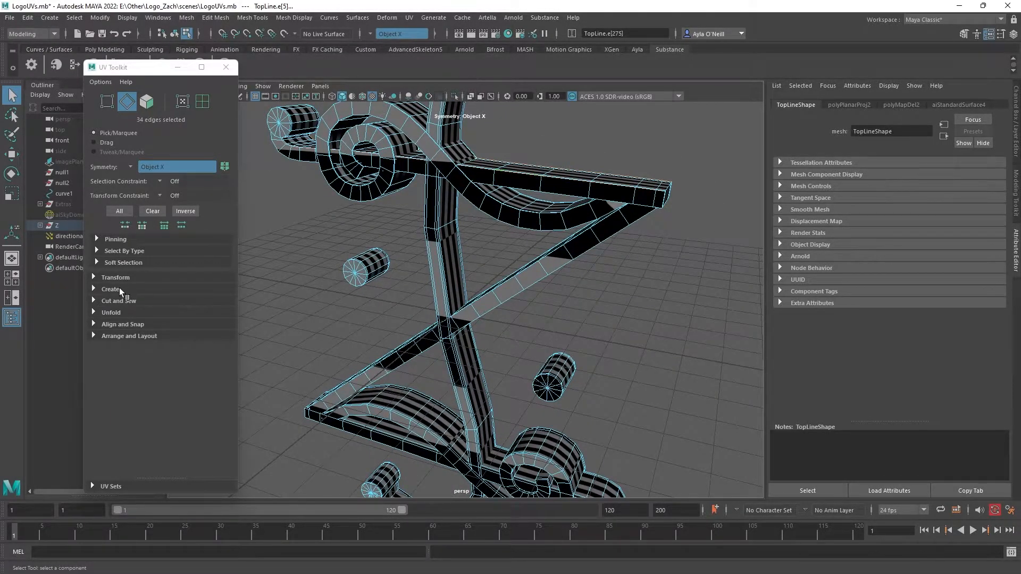
pyautogui.click(109, 301)
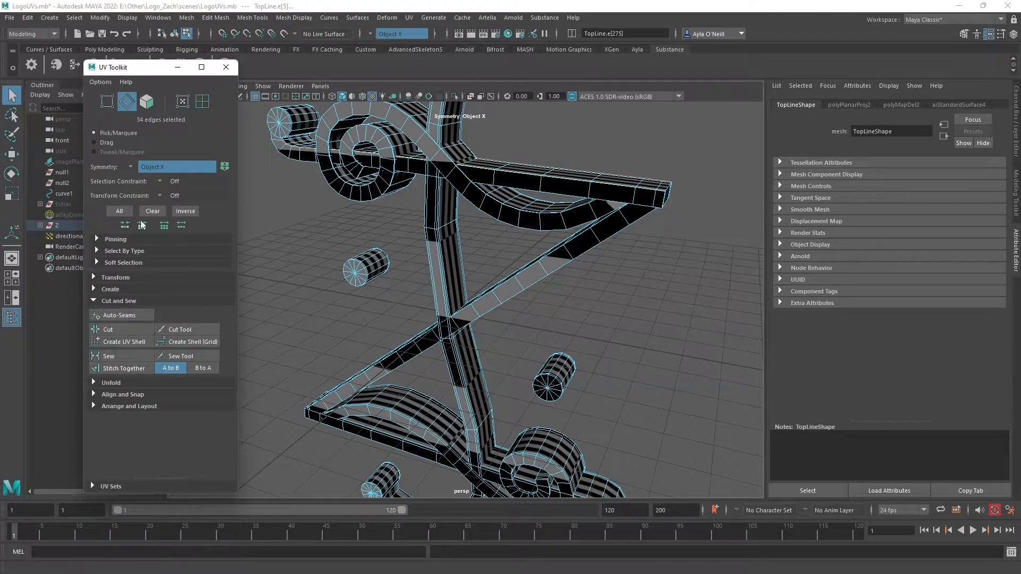
pyautogui.click(102, 330)
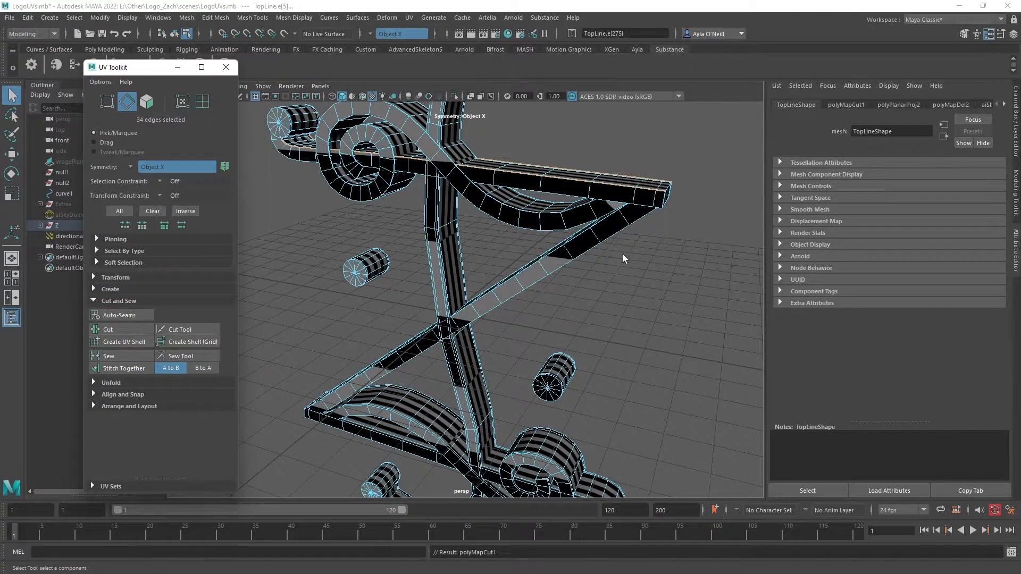
# Step: Cut the UVs along the edges around the end face of the logo's top horizontal bar
pyautogui.keyDown('alt'); pyautogui.moveTo(657, 278); pyautogui.dragTo(557, 296); pyautogui.keyUp('alt')
pyautogui.click(431, 297)
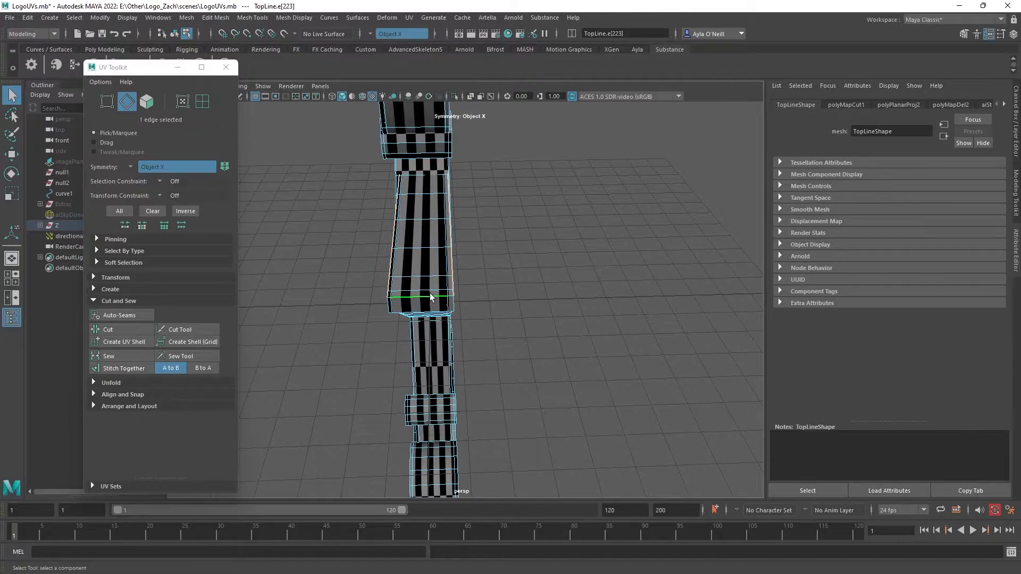
pyautogui.keyDown('alt'); pyautogui.moveTo(463, 298); pyautogui.dragTo(493, 241); pyautogui.keyUp('alt')
pyautogui.keyDown('shift'); pyautogui.doubleClick(425, 192); pyautogui.keyUp('shift')
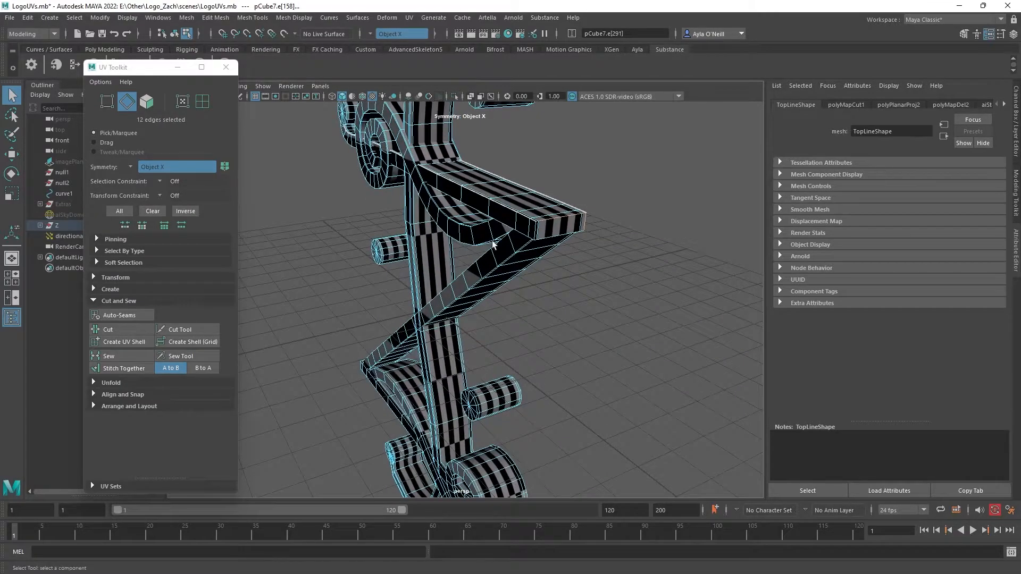
pyautogui.keyDown('shift'); pyautogui.doubleClick(540, 233); pyautogui.keyUp('shift')
pyautogui.keyDown('alt'); pyautogui.moveTo(594, 261); pyautogui.dragTo(601, 184); pyautogui.keyUp('alt')
pyautogui.keyDown('alt'); pyautogui.moveTo(602, 184); pyautogui.dragTo(486, 262, button='middle'); pyautogui.keyUp('alt')
pyautogui.scroll(5, 500, 383)
pyautogui.scroll(3, 486, 262)
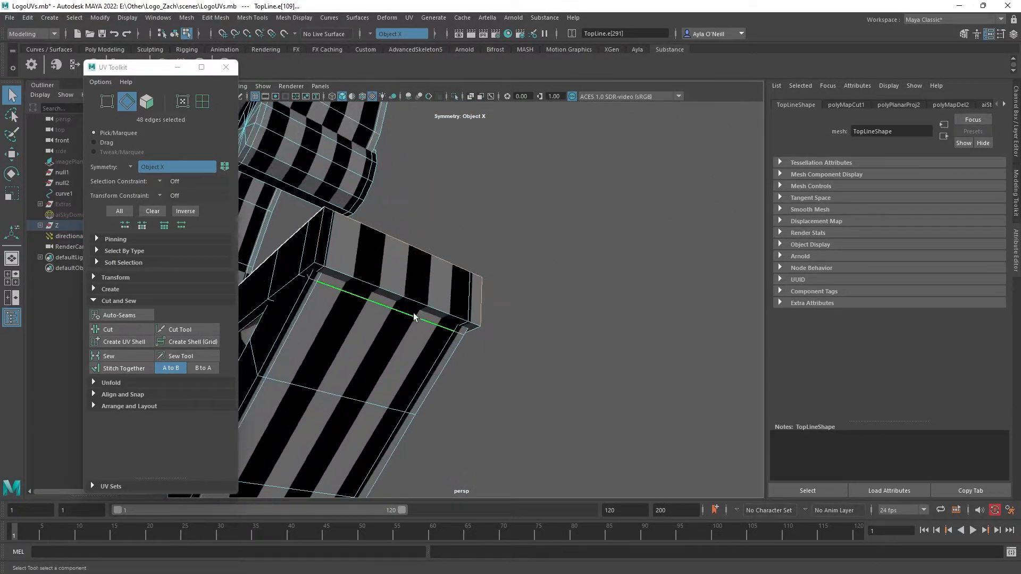
pyautogui.keyDown('ctrl'); pyautogui.doubleClick(395, 310); pyautogui.keyUp('ctrl')
pyautogui.keyDown('shift'); pyautogui.click(344, 270); pyautogui.keyUp('shift')
pyautogui.keyDown('alt'); pyautogui.moveTo(331, 272); pyautogui.dragTo(540, 374); pyautogui.keyUp('alt')
pyautogui.keyDown('alt'); pyautogui.moveTo(540, 374); pyautogui.dragTo(544, 294, button='middle'); pyautogui.keyUp('alt')
pyautogui.keyDown('alt'); pyautogui.moveTo(544, 294); pyautogui.dragTo(533, 337); pyautogui.keyUp('alt')
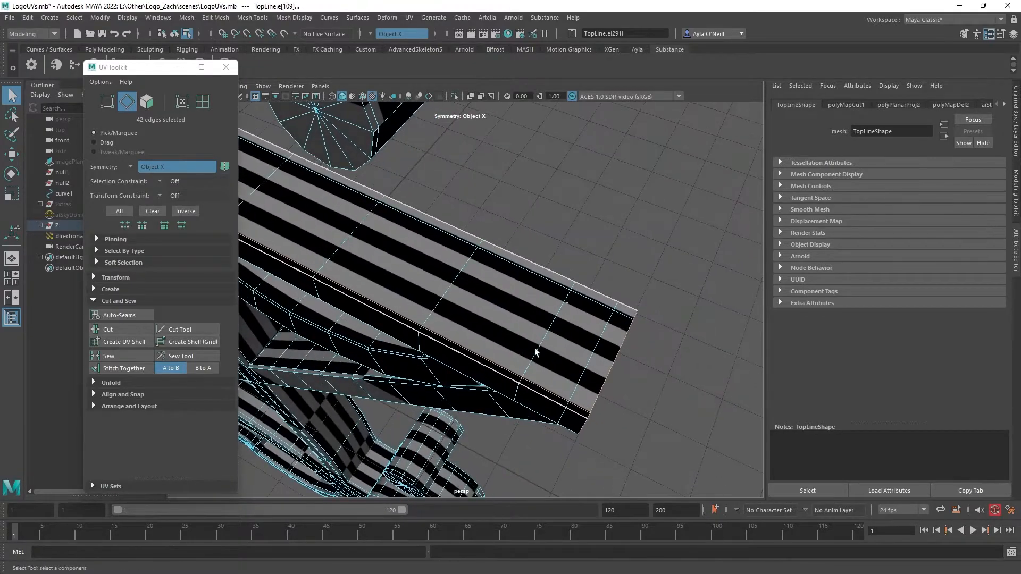
pyautogui.keyDown('alt'); pyautogui.moveTo(561, 406); pyautogui.dragTo(527, 329); pyautogui.keyUp('alt')
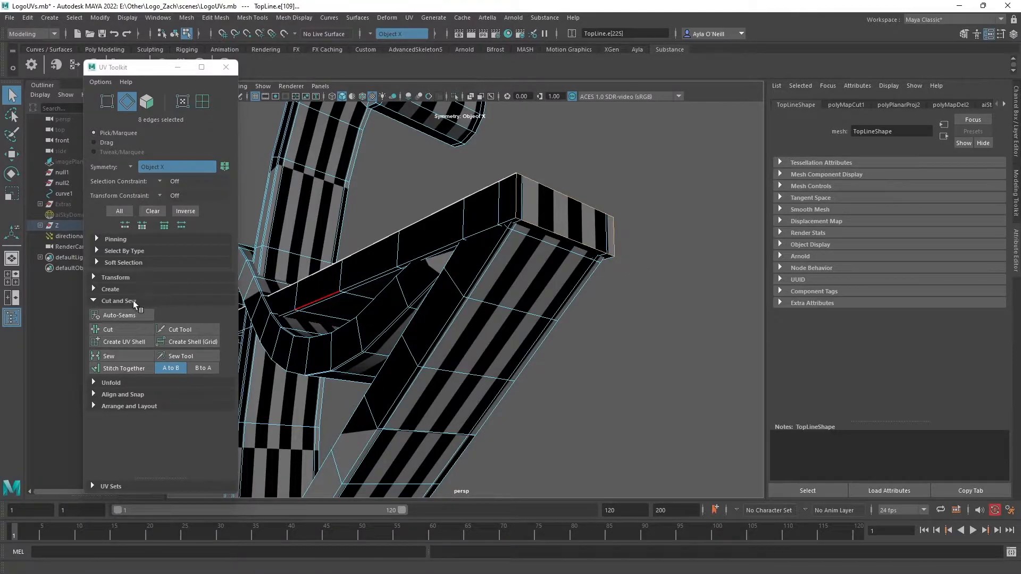
pyautogui.click(109, 329)
# Step: Select every UV shell of the logo meshes in the UV Editor and unfold them
pyautogui.keyDown('alt'); pyautogui.moveTo(549, 194); pyautogui.dragTo(619, 211); pyautogui.keyUp('alt')
pyautogui.moveTo(0, 58); pyautogui.dragTo(831, 79)
pyautogui.moveTo(572, 207); pyautogui.dragTo(539, 209, button='right')
pyautogui.moveTo(529, 135); pyautogui.dragTo(913, 478)
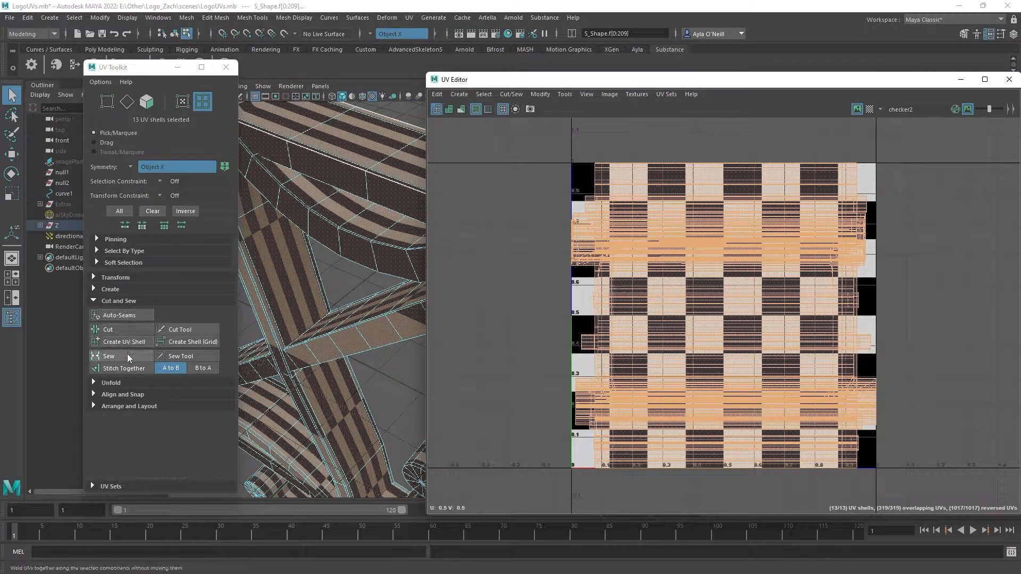
pyautogui.click(113, 381)
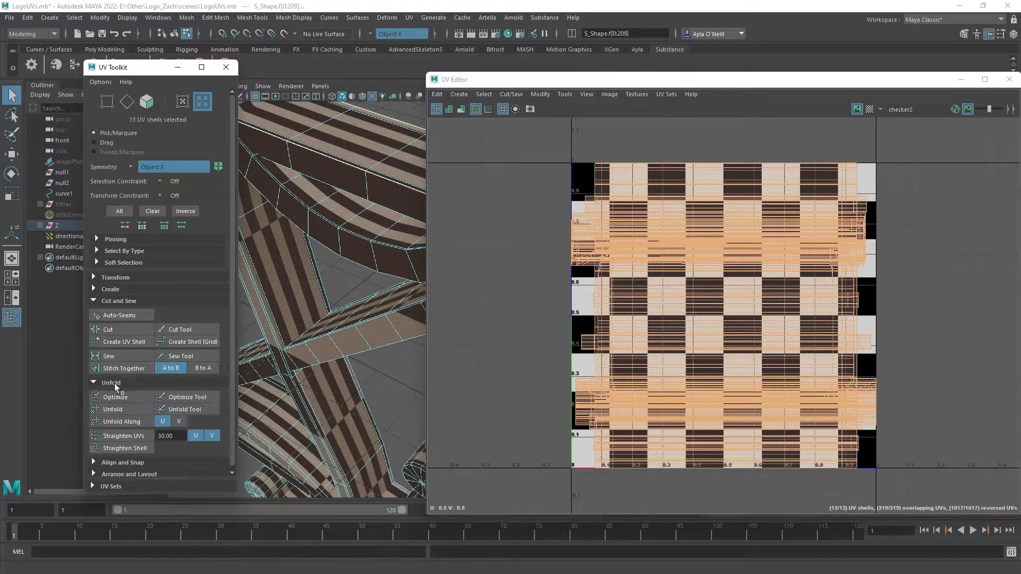
pyautogui.click(117, 408)
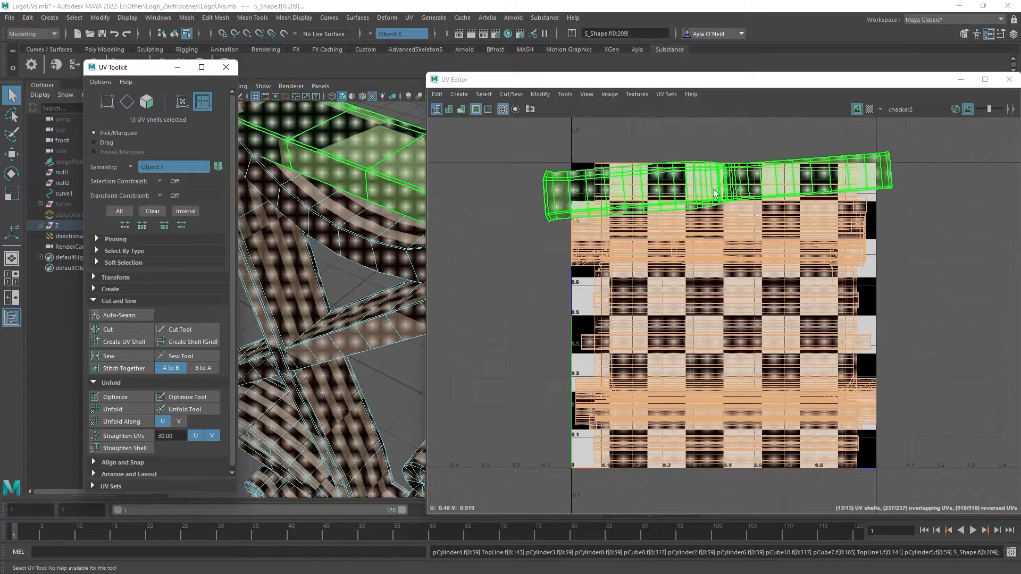
# Step: Lay out all the logo's UV shells and check the checker texture on the model
pyautogui.click(540, 94)
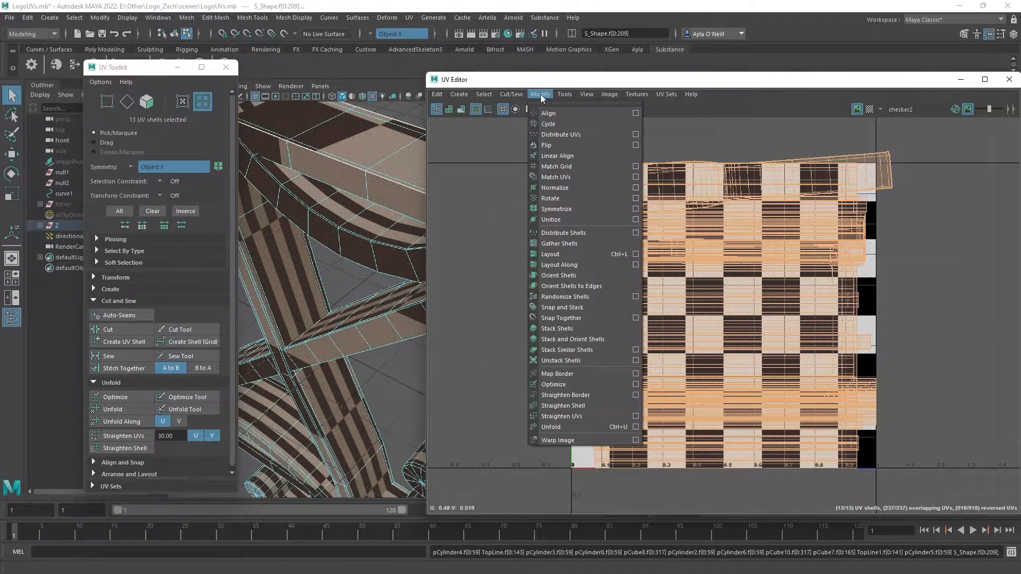
pyautogui.click(553, 254)
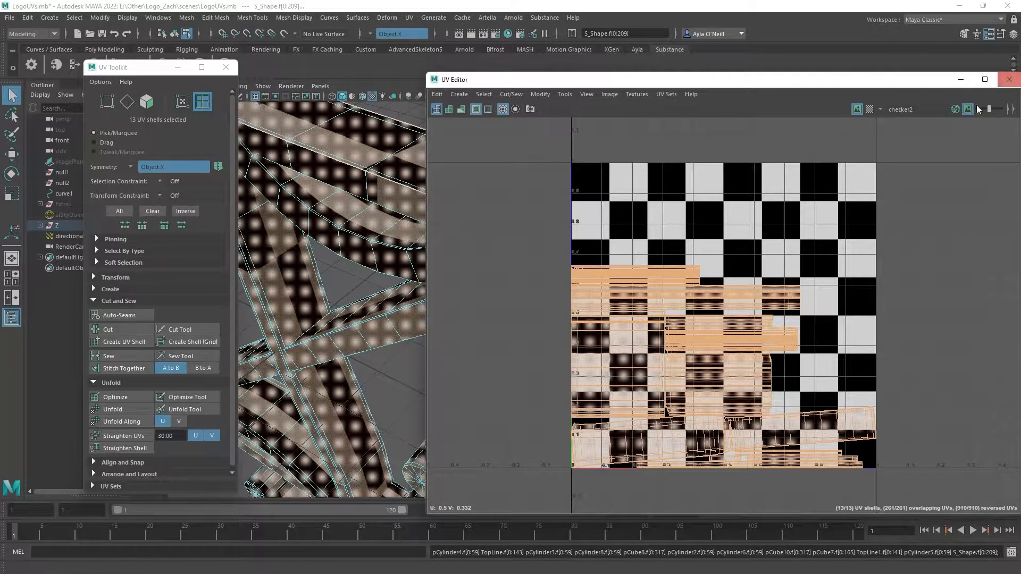
pyautogui.click(1008, 79)
pyautogui.click(668, 241)
pyautogui.keyDown('alt'); pyautogui.moveTo(668, 241); pyautogui.dragTo(486, 273); pyautogui.keyUp('alt')
pyautogui.keyDown('alt'); pyautogui.moveTo(486, 273); pyautogui.dragTo(486, 271, button='middle'); pyautogui.keyUp('alt')
pyautogui.keyDown('alt'); pyautogui.moveTo(486, 270); pyautogui.dragTo(543, 349); pyautogui.keyUp('alt')
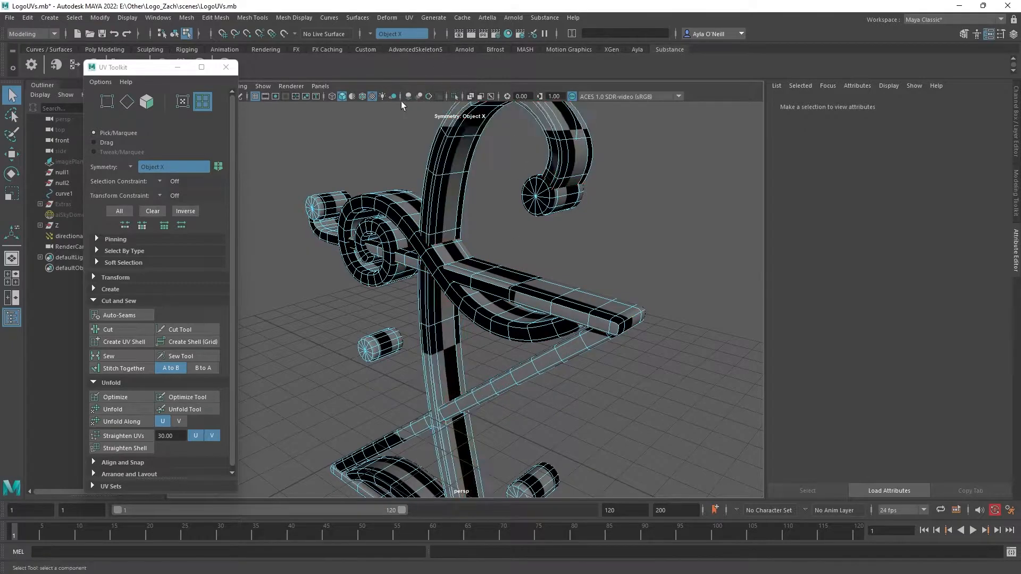
# Step: Reopen the UV Editor and place it beside the 3D view to identify the S-shaped piece's shell
pyautogui.click(415, 18)
pyautogui.click(457, 37)
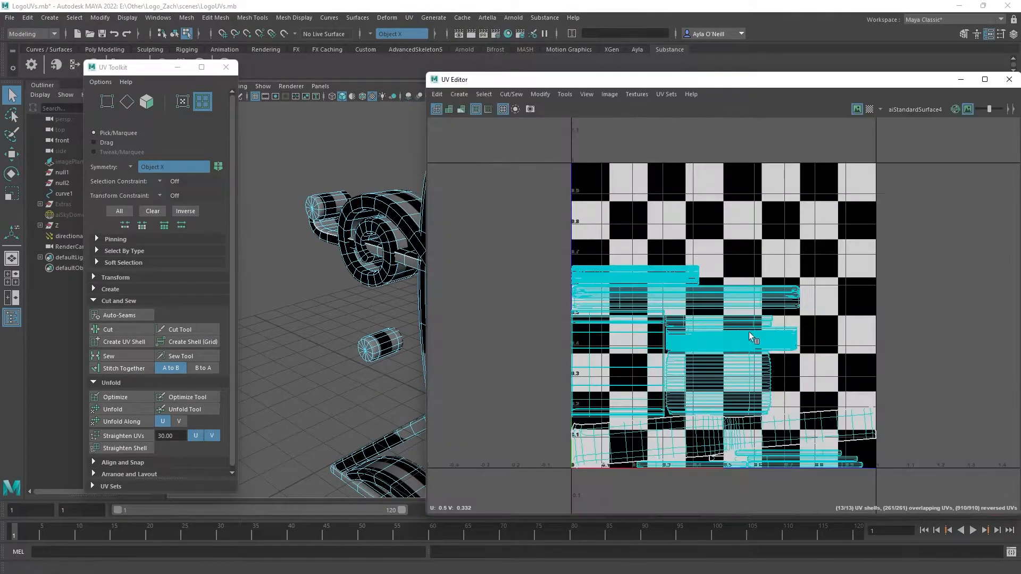
pyautogui.scroll(-1, 742, 405)
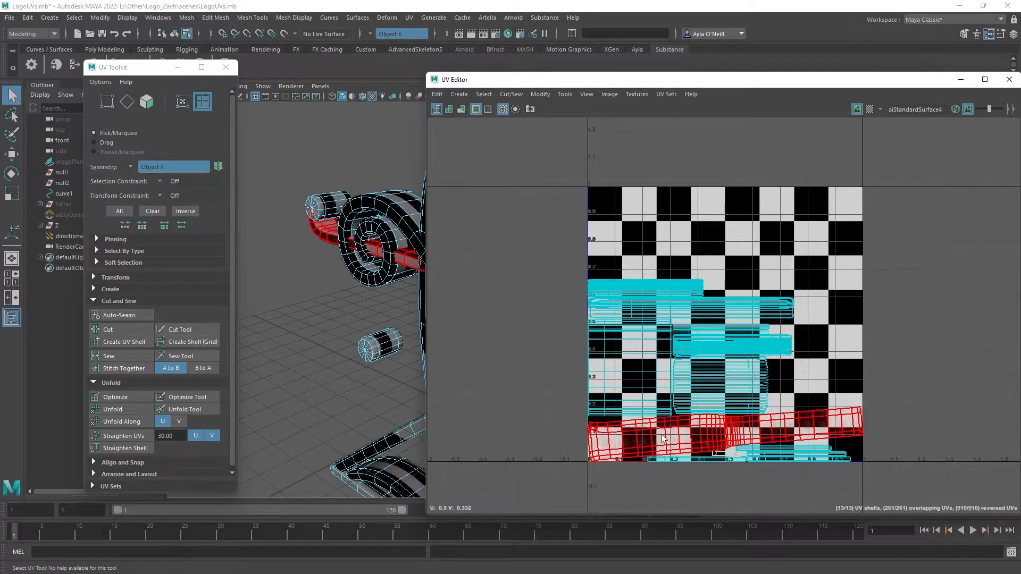
pyautogui.moveTo(734, 83); pyautogui.dragTo(817, 69)
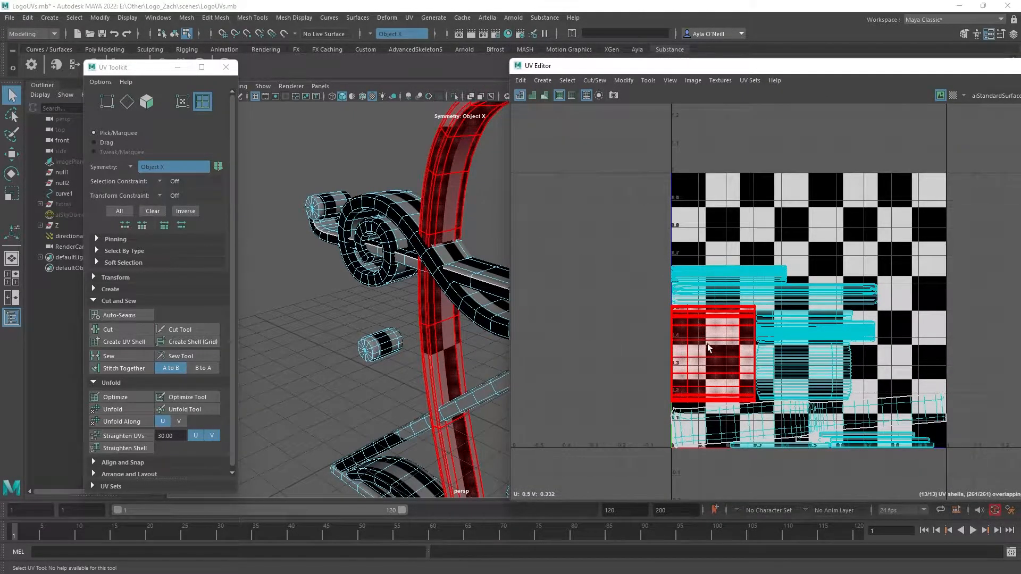
pyautogui.click(728, 369)
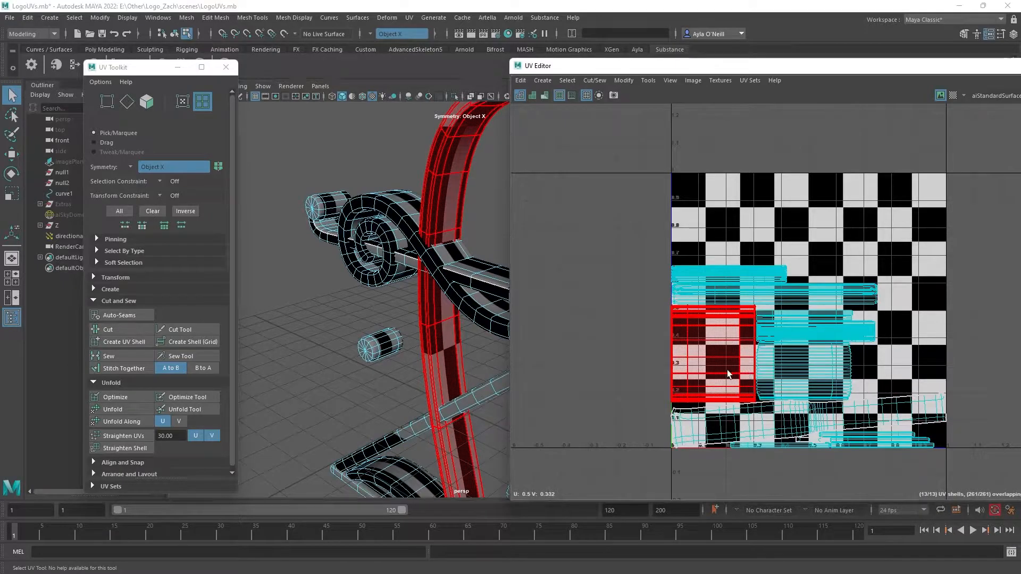
# Step: Try to cut the UVs along two long edge loops on either side of the S-shaped piece's outer face
pyautogui.keyDown('alt'); pyautogui.moveTo(470, 184); pyautogui.dragTo(317, 210, button='middle'); pyautogui.keyUp('alt')
pyautogui.keyDown('alt'); pyautogui.moveTo(317, 209); pyautogui.dragTo(361, 223); pyautogui.keyUp('alt')
pyautogui.moveTo(421, 201); pyautogui.dragTo(429, 184, button='right')
pyautogui.scroll(2, 438, 237)
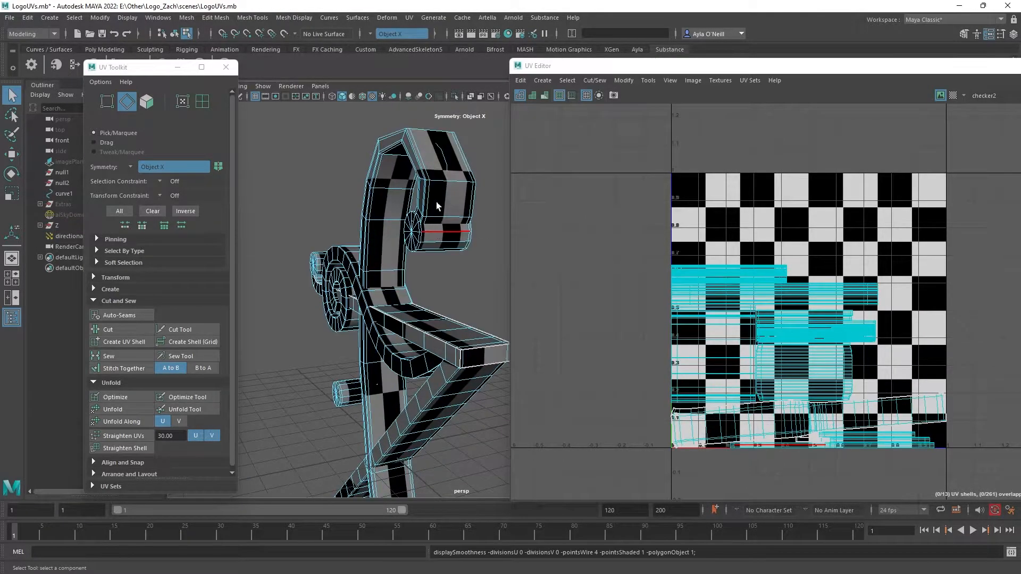
pyautogui.scroll(2, 431, 200)
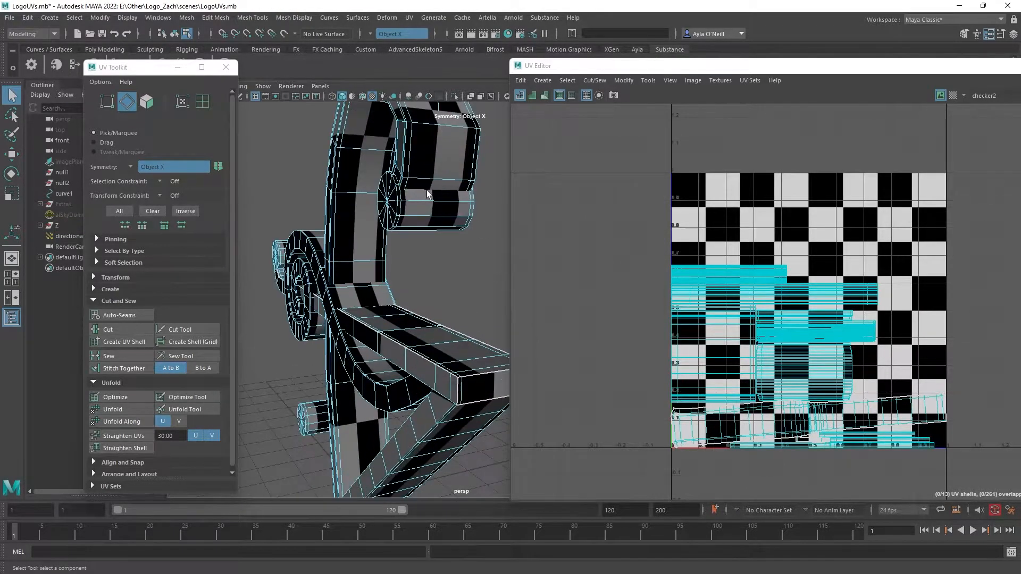
pyautogui.doubleClick(403, 165)
pyautogui.keyDown('alt'); pyautogui.moveTo(486, 177); pyautogui.dragTo(440, 191); pyautogui.keyUp('alt')
pyautogui.keyDown('alt'); pyautogui.moveTo(439, 191); pyautogui.dragTo(347, 202, button='middle'); pyautogui.keyUp('alt')
pyautogui.keyDown('shift'); pyautogui.doubleClick(395, 179); pyautogui.keyUp('shift')
pyautogui.keyDown('alt'); pyautogui.moveTo(446, 215); pyautogui.dragTo(335, 315); pyautogui.keyUp('alt')
pyautogui.keyDown('alt'); pyautogui.moveTo(399, 240); pyautogui.dragTo(333, 249, button='middle'); pyautogui.keyUp('alt')
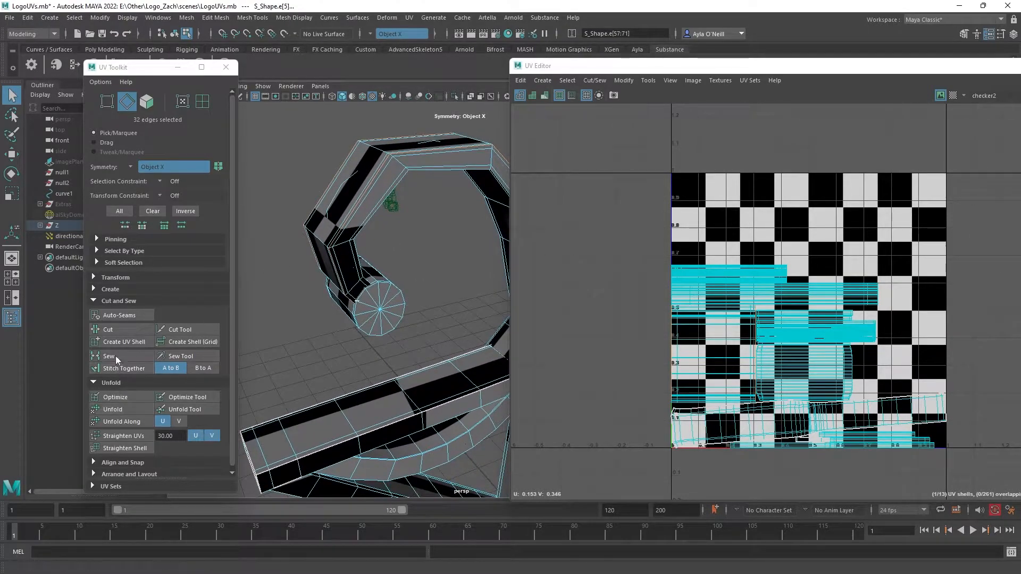
pyautogui.click(114, 331)
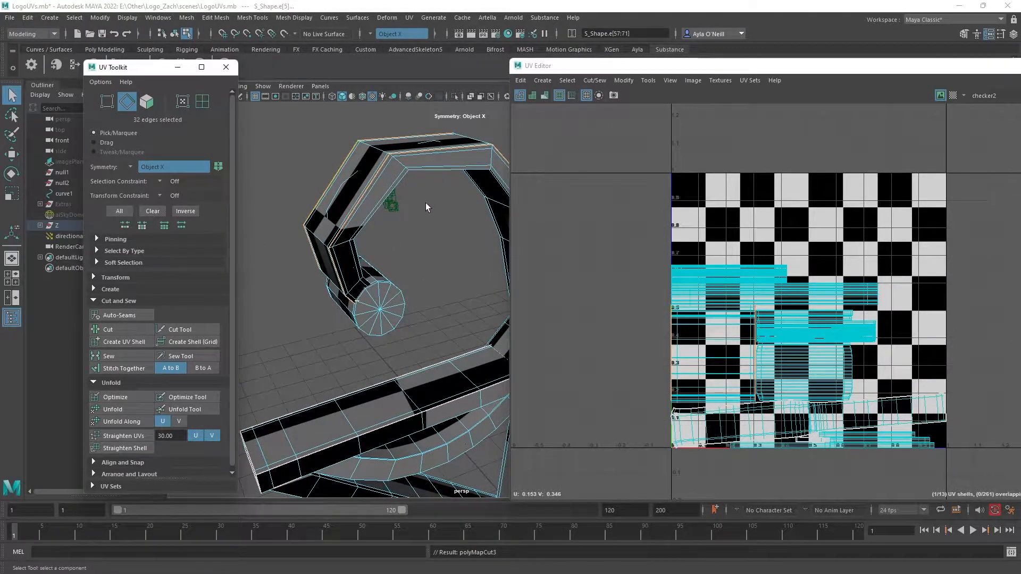
# Step: Undo the two-loop cut and cut the UVs along only one long edge loop of the S-shaped piece
pyautogui.keyDown('alt'); pyautogui.moveTo(397, 260); pyautogui.dragTo(378, 167); pyautogui.keyUp('alt')
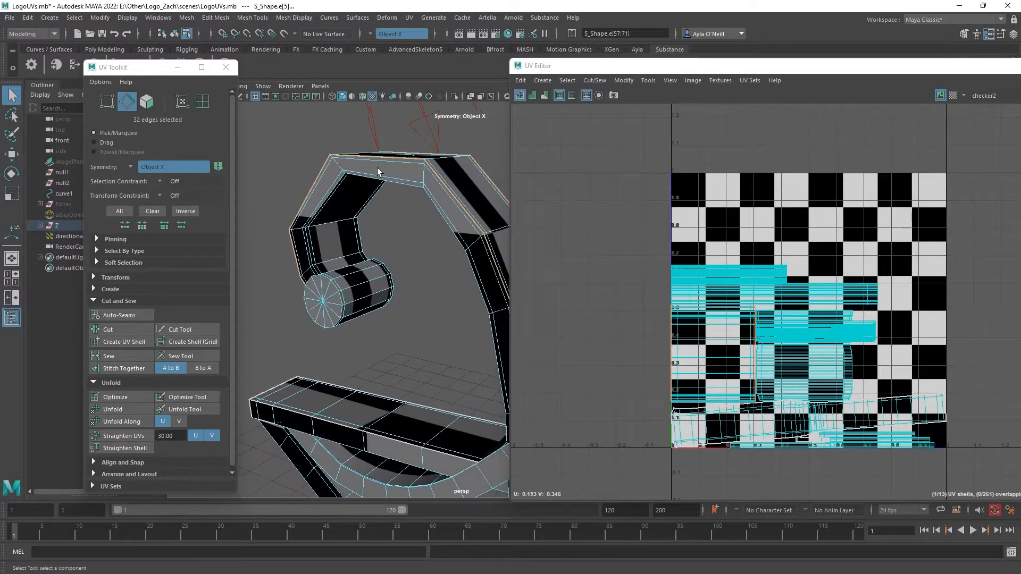
pyautogui.scroll(4, 359, 187)
pyautogui.keyDown('alt'); pyautogui.moveTo(358, 186); pyautogui.dragTo(467, 300, button='middle'); pyautogui.keyUp('alt')
pyautogui.keyDown('alt'); pyautogui.moveTo(391, 296); pyautogui.dragTo(462, 321); pyautogui.keyUp('alt')
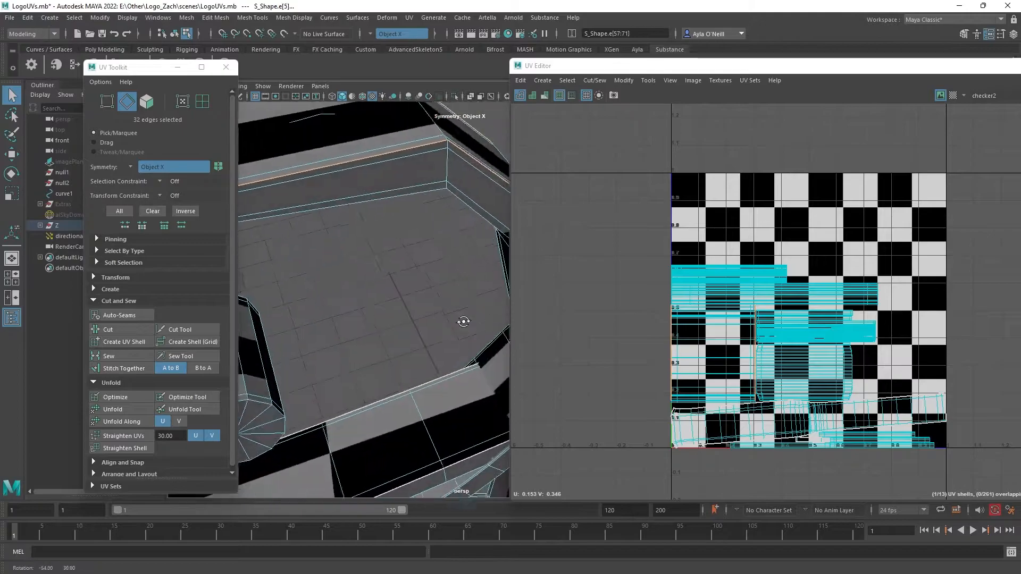
pyautogui.keyDown('alt'); pyautogui.moveTo(386, 299); pyautogui.dragTo(419, 283, button='middle'); pyautogui.keyUp('alt')
pyautogui.scroll(-4, 417, 285)
pyautogui.keyDown('alt'); pyautogui.moveTo(373, 283); pyautogui.dragTo(435, 278); pyautogui.keyUp('alt')
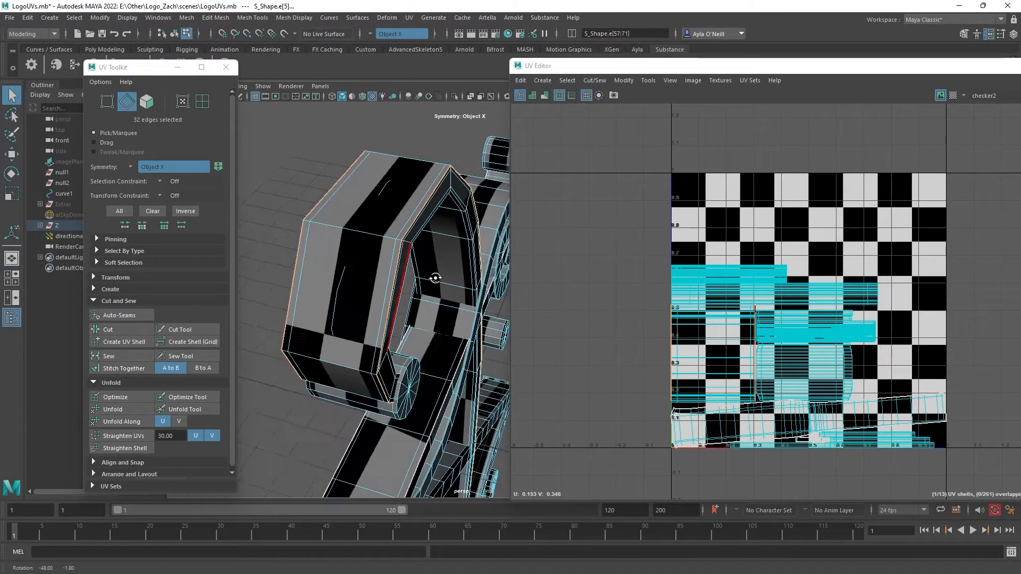
pyautogui.hotkey('ctrl', 'z')
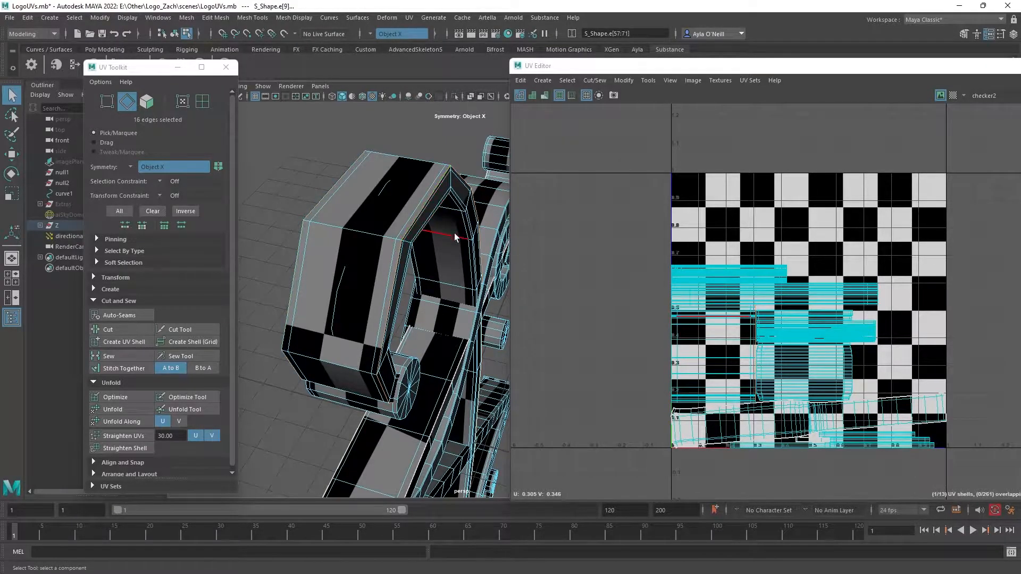
pyautogui.click(108, 329)
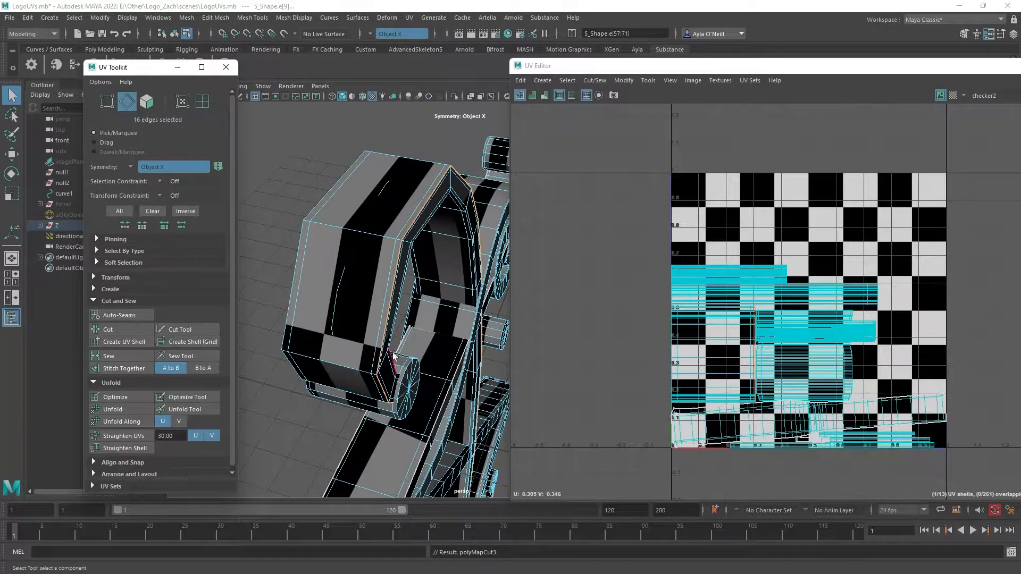
# Step: Return to object mode and isolate the S-shaped mesh in the 3D view
pyautogui.keyDown('alt'); pyautogui.moveTo(429, 405); pyautogui.dragTo(406, 266); pyautogui.keyUp('alt')
pyautogui.scroll(3, 395, 352)
pyautogui.rightClick(374, 158)
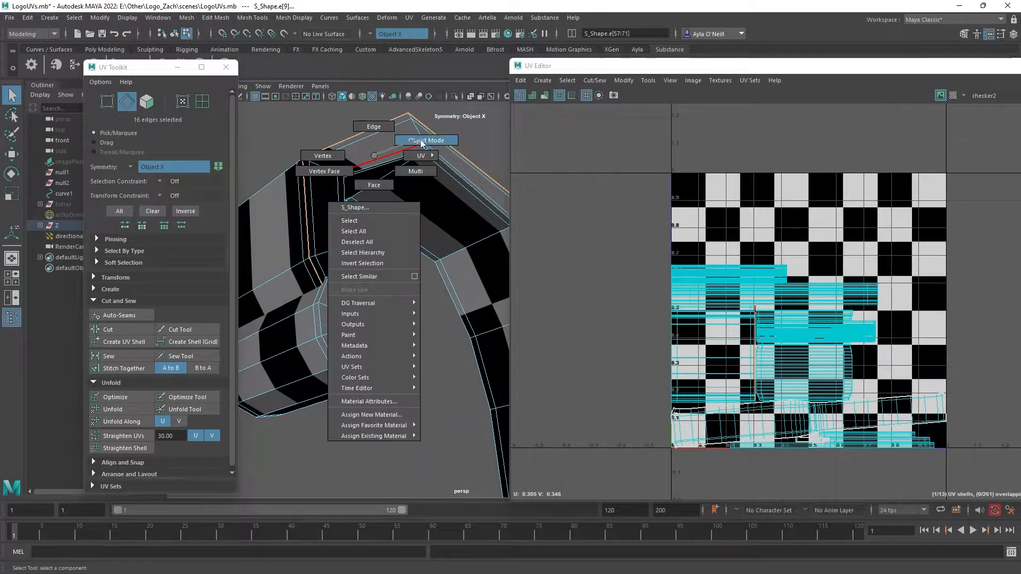
pyautogui.click(421, 142)
pyautogui.click(453, 96)
pyautogui.keyDown('alt'); pyautogui.moveTo(414, 229); pyautogui.dragTo(360, 351); pyautogui.keyUp('alt')
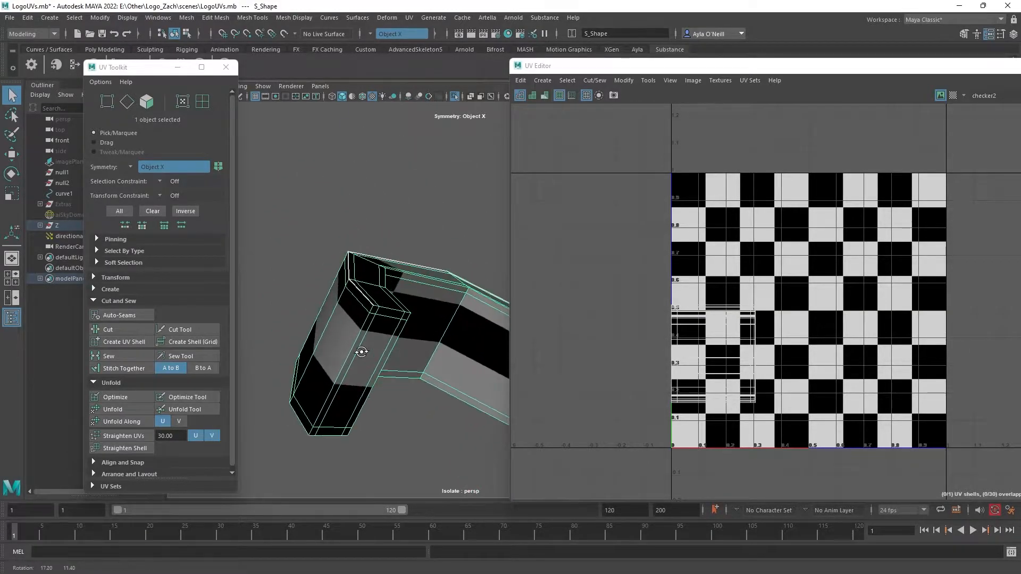
# Step: Cut the UVs along the edges around the end face at the S shape's upper end
pyautogui.rightClick(396, 284)
pyautogui.click(400, 256)
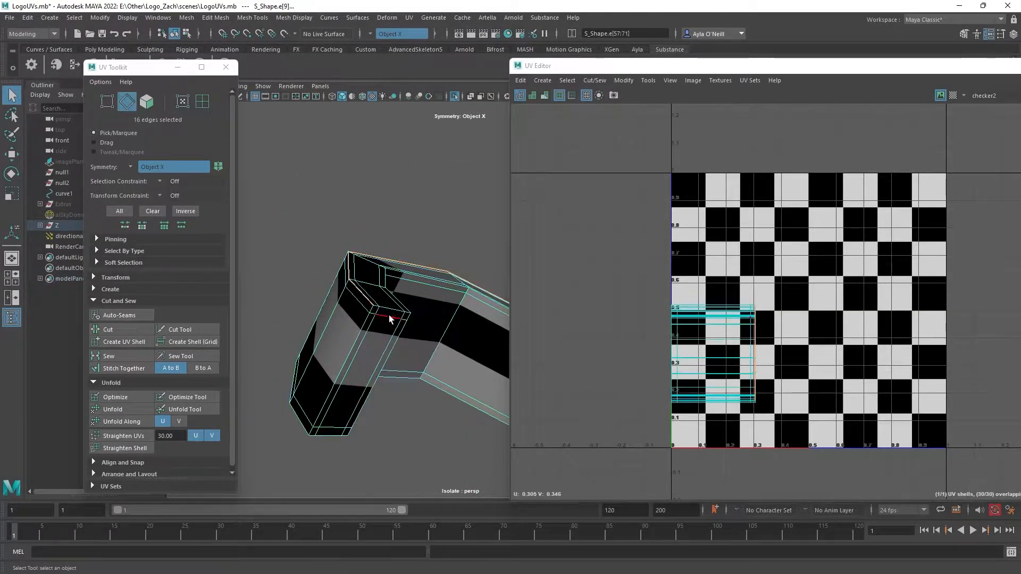
pyautogui.click(391, 313)
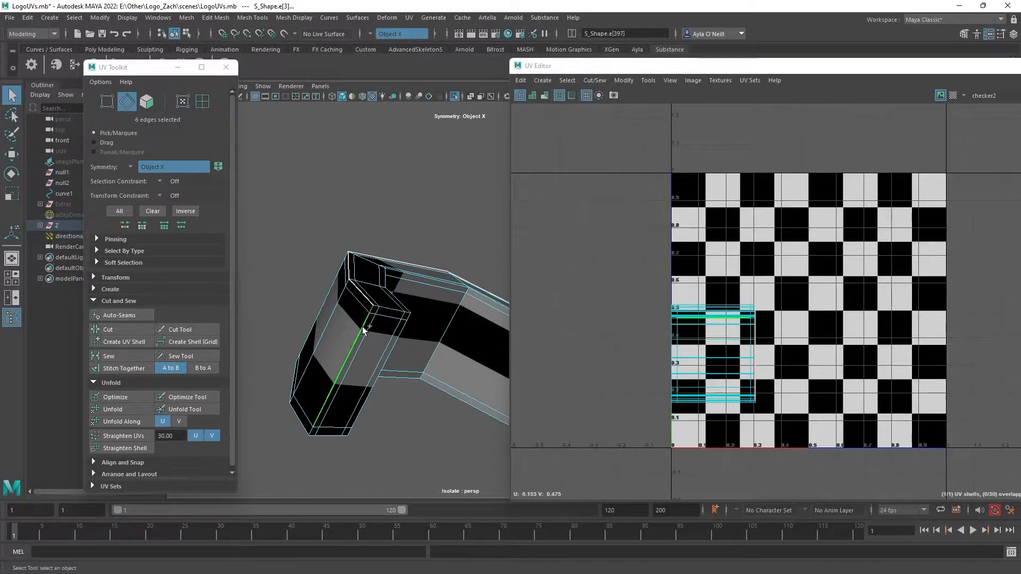
pyautogui.keyDown('shift'); pyautogui.click(392, 345); pyautogui.keyUp('shift')
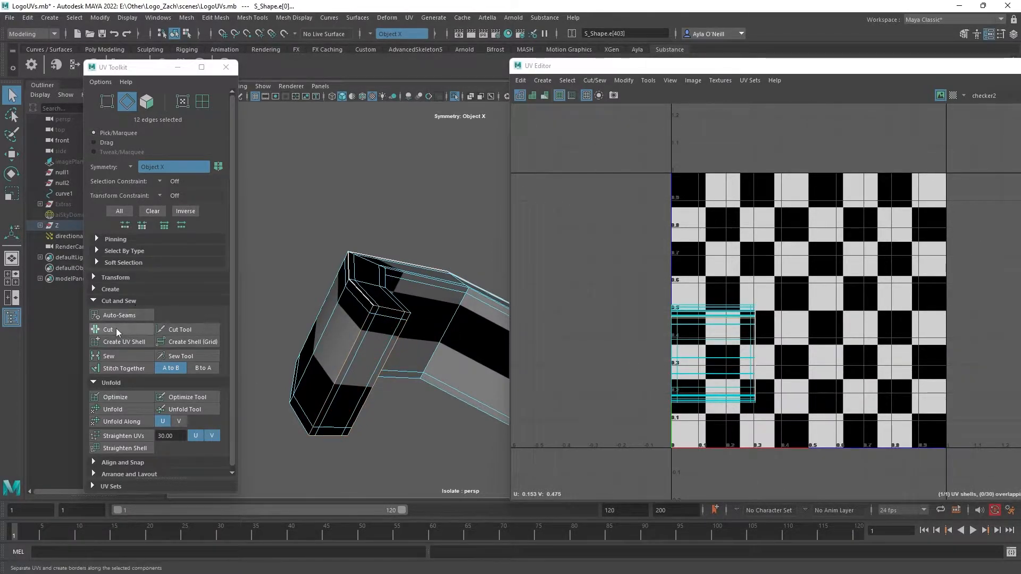
# Step: Cut the UVs along the edges around the end face at the S shape's lower end
pyautogui.scroll(-3, 388, 299)
pyautogui.keyDown('alt'); pyautogui.moveTo(394, 297); pyautogui.dragTo(250, 271, button='middle'); pyautogui.keyUp('alt')
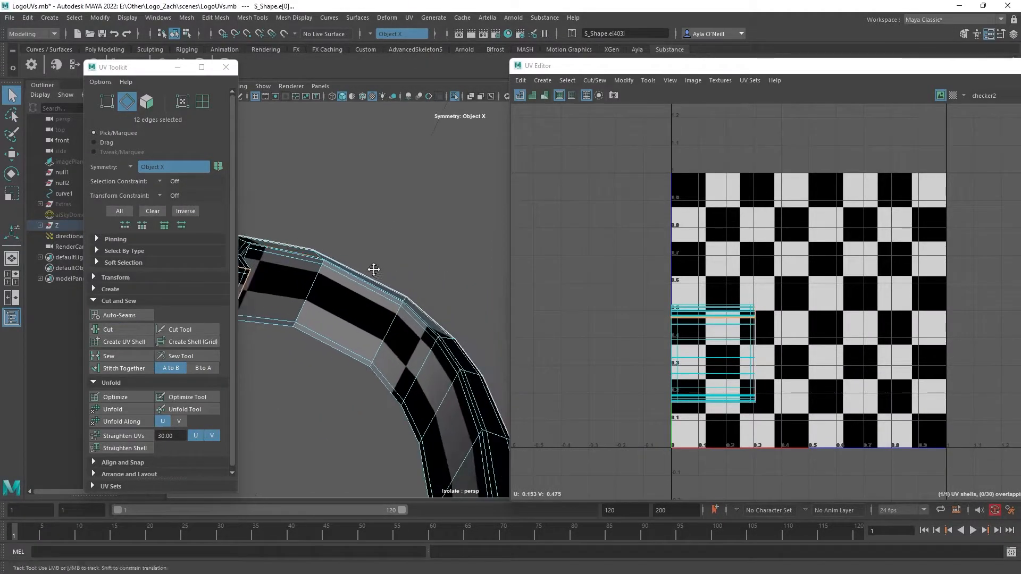
pyautogui.keyDown('alt'); pyautogui.moveTo(381, 282); pyautogui.dragTo(362, 138, button='middle'); pyautogui.keyUp('alt')
pyautogui.scroll(-5, 402, 356)
pyautogui.keyDown('alt'); pyautogui.moveTo(399, 403); pyautogui.dragTo(337, 301); pyautogui.keyUp('alt')
pyautogui.scroll(-8, 359, 327)
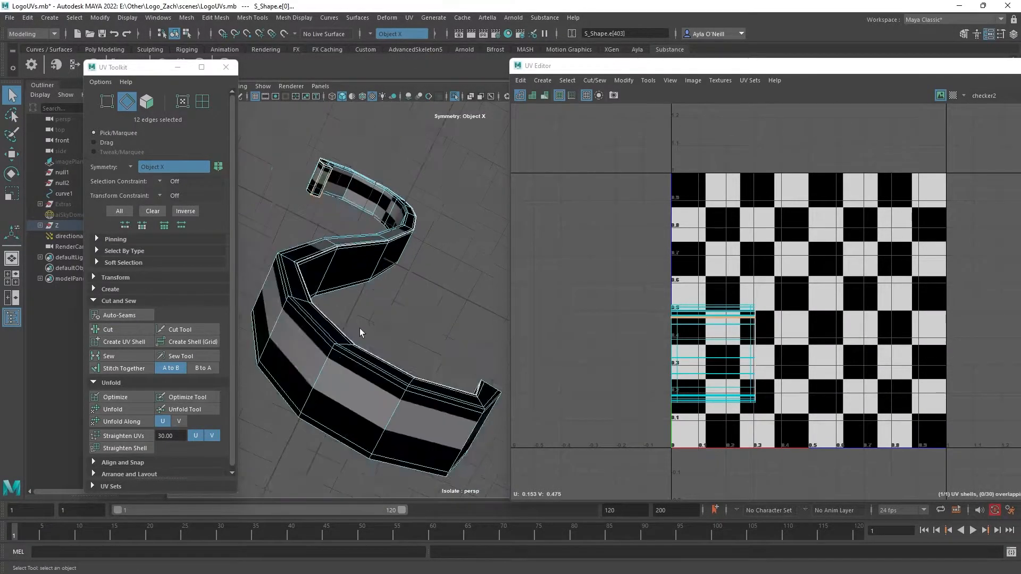
pyautogui.keyDown('alt'); pyautogui.moveTo(372, 369); pyautogui.dragTo(330, 396); pyautogui.keyUp('alt')
pyautogui.keyDown('alt'); pyautogui.moveTo(406, 404); pyautogui.dragTo(369, 280, button='middle'); pyautogui.keyUp('alt')
pyautogui.keyDown('alt'); pyautogui.moveTo(371, 366); pyautogui.dragTo(291, 420); pyautogui.keyUp('alt')
pyautogui.keyDown('alt'); pyautogui.moveTo(382, 392); pyautogui.dragTo(441, 332, button='middle'); pyautogui.keyUp('alt')
pyautogui.scroll(8, 375, 335)
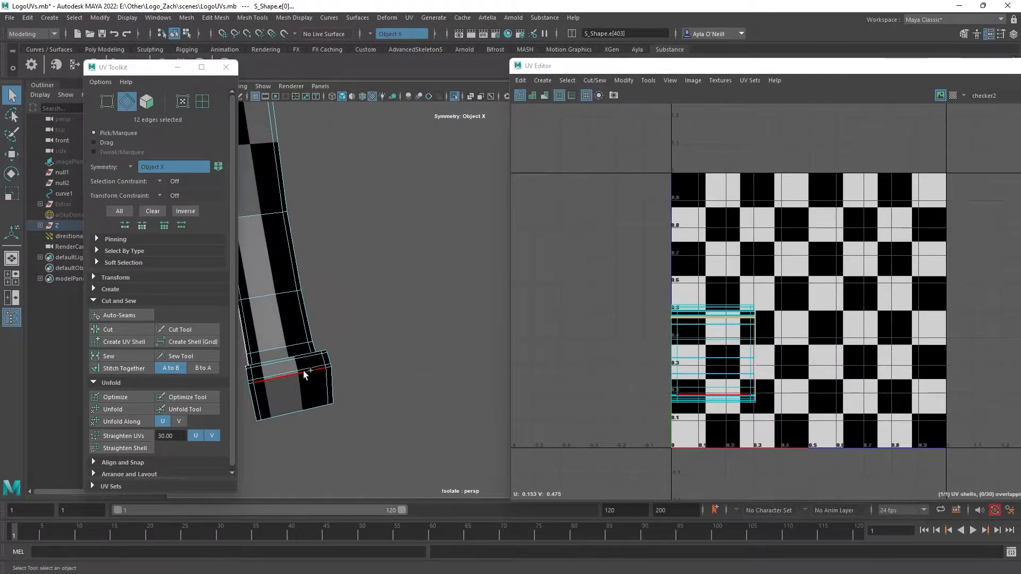
pyautogui.keyDown('shift'); pyautogui.click(304, 372); pyautogui.keyUp('shift')
pyautogui.keyDown('shift'); pyautogui.click(330, 359); pyautogui.keyUp('shift')
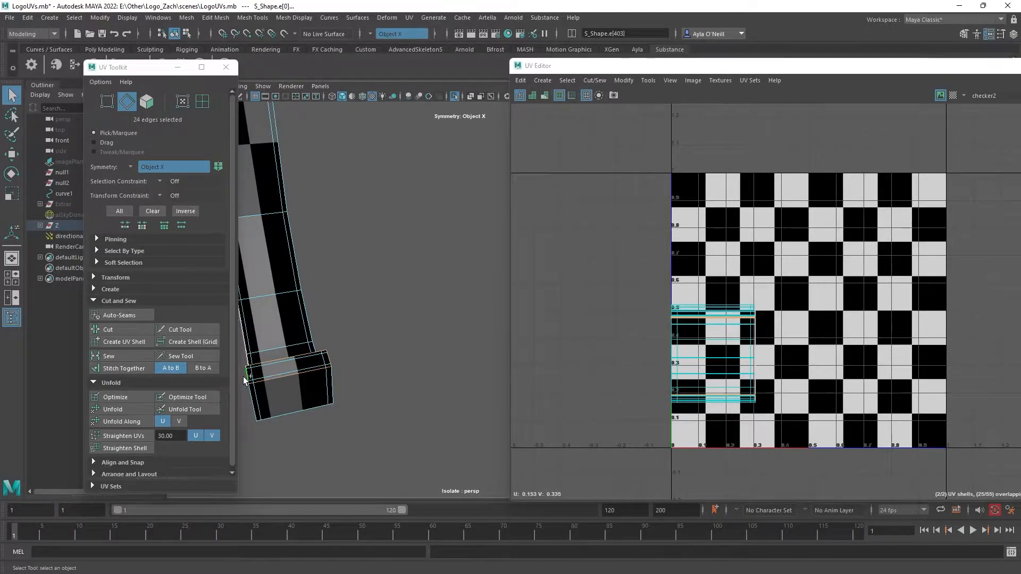
pyautogui.click(125, 330)
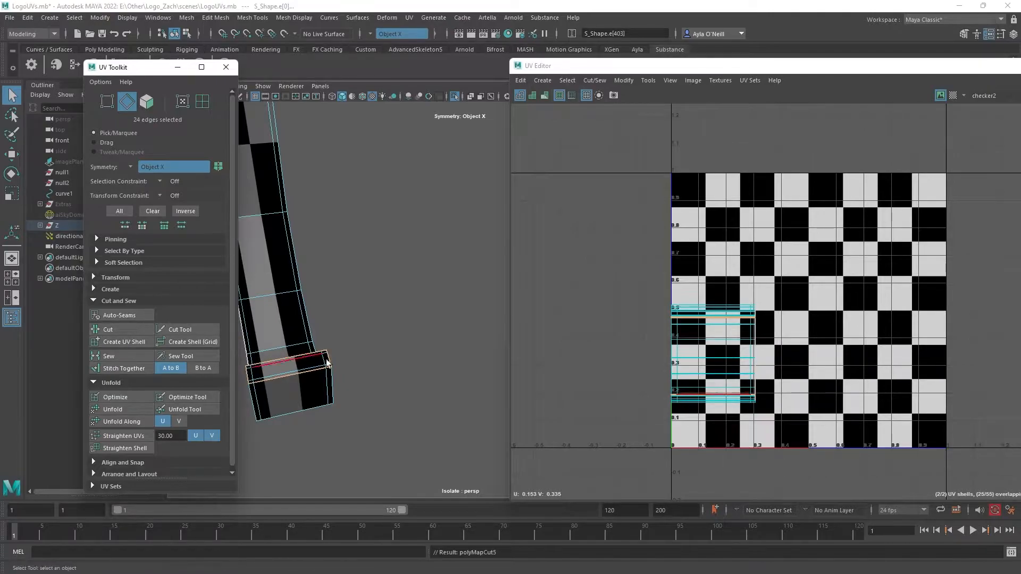
# Step: Select all UV shells of the S-shaped mesh and unfold them
pyautogui.moveTo(728, 383); pyautogui.dragTo(691, 373, button='right')
pyautogui.moveTo(783, 424); pyautogui.dragTo(630, 257)
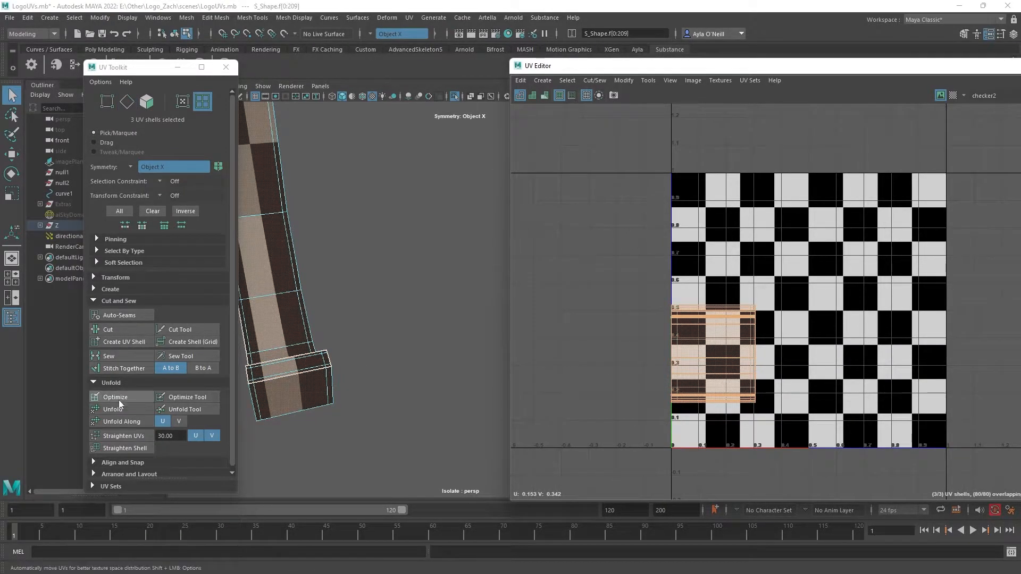
pyautogui.click(132, 408)
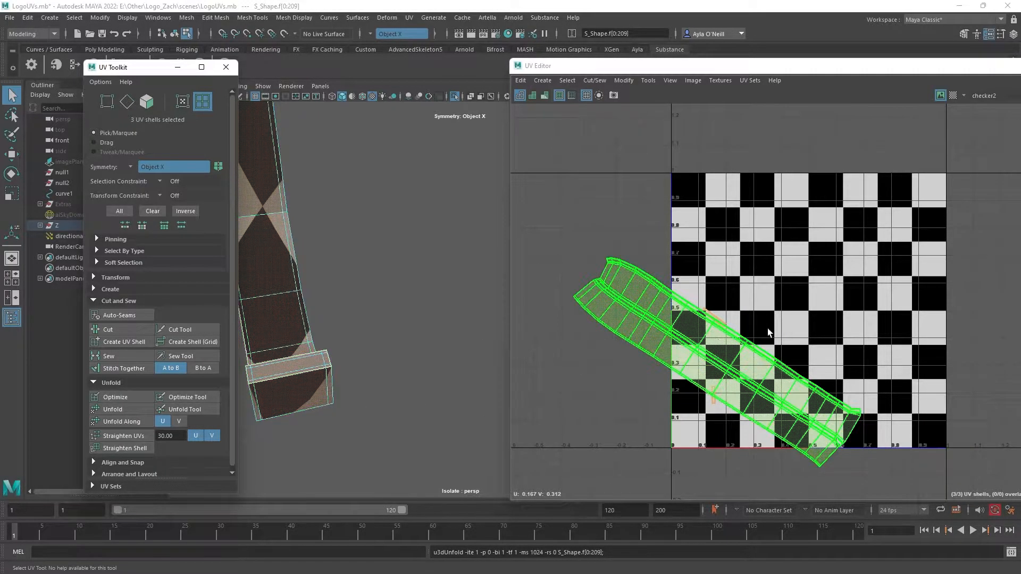
# Step: Select a face on the unfolded shell and frame it to locate it on the S-shaped mesh
pyautogui.moveTo(709, 368); pyautogui.dragTo(709, 397, button='right')
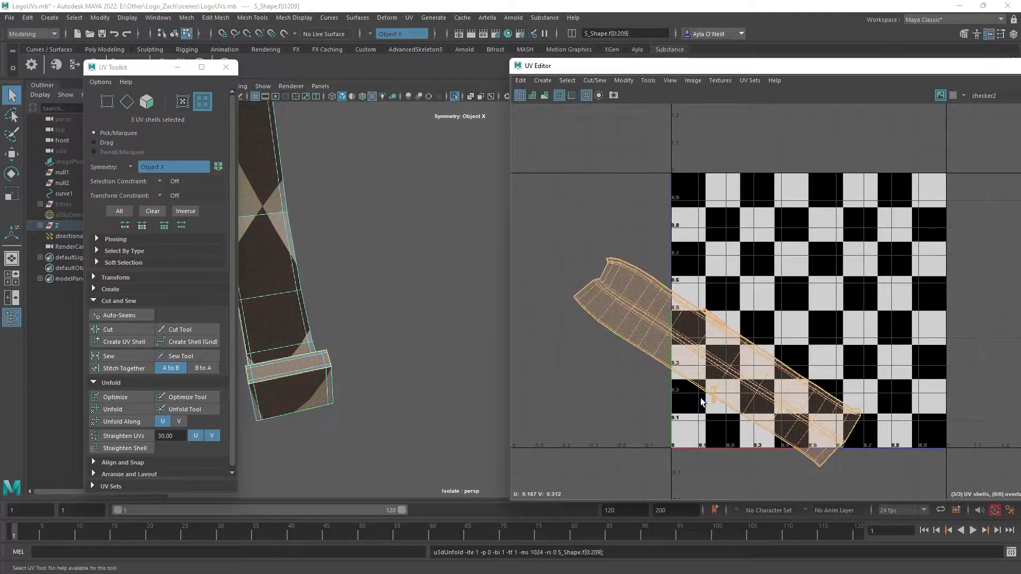
pyautogui.click(737, 333)
pyautogui.press('f')
pyautogui.scroll(-3, 442, 272)
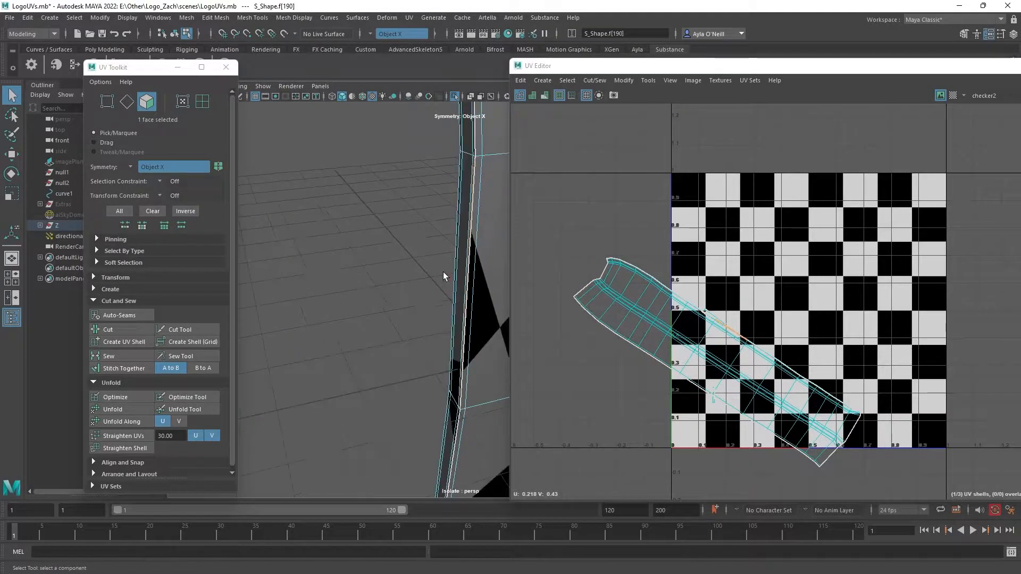
pyautogui.keyDown('alt'); pyautogui.moveTo(432, 285); pyautogui.dragTo(478, 366); pyautogui.keyUp('alt')
pyautogui.keyDown('alt'); pyautogui.moveTo(468, 347); pyautogui.dragTo(361, 358, button='middle'); pyautogui.keyUp('alt')
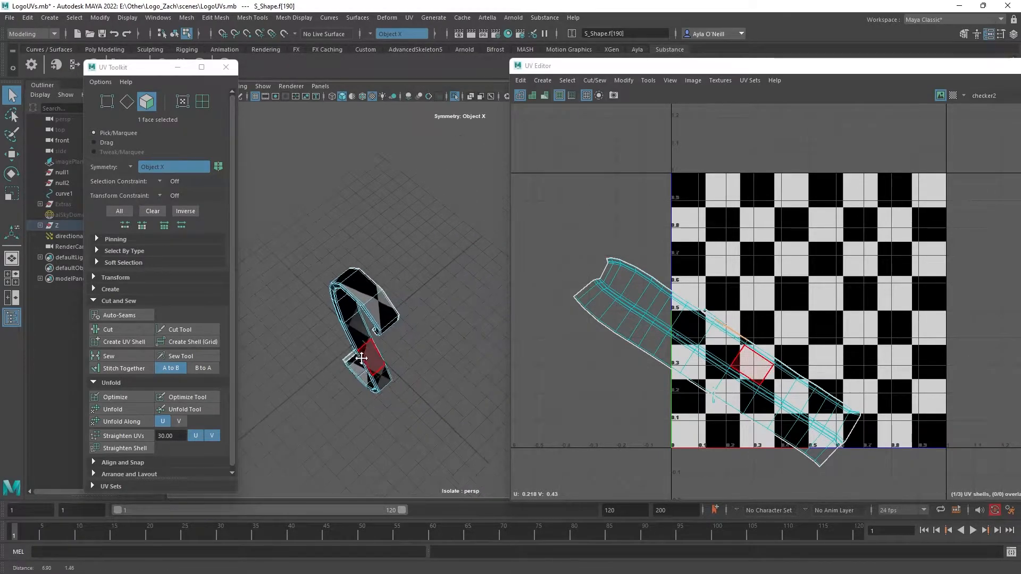
# Step: Cut the S-shaped mesh's UVs along three lengthwise edge loops running between its two end faces
pyautogui.scroll(5, 364, 355)
pyautogui.keyDown('alt'); pyautogui.moveTo(402, 302); pyautogui.dragTo(477, 298, button='middle'); pyautogui.keyUp('alt')
pyautogui.keyDown('alt'); pyautogui.moveTo(406, 330); pyautogui.dragTo(406, 269); pyautogui.keyUp('alt')
pyautogui.moveTo(393, 254); pyautogui.dragTo(395, 230, button='right')
pyautogui.doubleClick(365, 244)
pyautogui.keyDown('alt'); pyautogui.moveTo(449, 362); pyautogui.dragTo(422, 353); pyautogui.keyUp('alt')
pyautogui.scroll(-4, 372, 321)
pyautogui.keyDown('alt'); pyautogui.moveTo(403, 437); pyautogui.dragTo(423, 377, button='middle'); pyautogui.keyUp('alt')
pyautogui.keyDown('alt'); pyautogui.moveTo(409, 417); pyautogui.dragTo(405, 353, button='middle'); pyautogui.keyUp('alt')
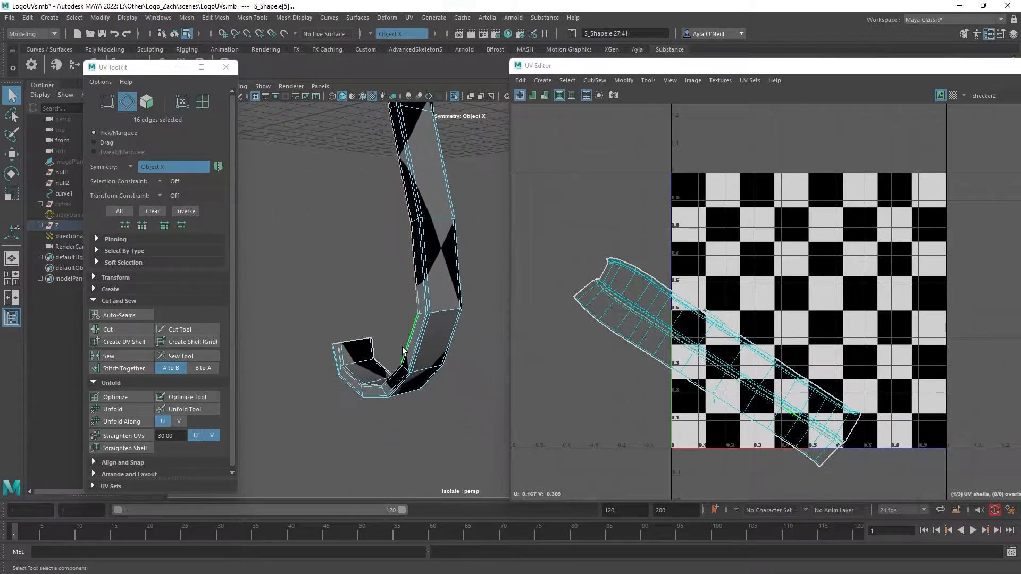
pyautogui.scroll(6, 403, 355)
pyautogui.keyDown('shift'); pyautogui.doubleClick(365, 363); pyautogui.keyUp('shift')
pyautogui.keyDown('alt'); pyautogui.moveTo(367, 363); pyautogui.dragTo(437, 366); pyautogui.keyUp('alt')
pyautogui.scroll(3, 437, 365)
pyautogui.scroll(-3, 437, 366)
pyautogui.keyDown('alt'); pyautogui.moveTo(437, 365); pyautogui.dragTo(461, 237, button='middle'); pyautogui.keyUp('alt')
pyautogui.keyDown('alt'); pyautogui.moveTo(417, 306); pyautogui.dragTo(436, 187); pyautogui.keyUp('alt')
pyautogui.keyDown('shift'); pyautogui.doubleClick(403, 280); pyautogui.keyUp('shift')
pyautogui.keyDown('alt'); pyautogui.moveTo(418, 254); pyautogui.dragTo(404, 375); pyautogui.keyUp('alt')
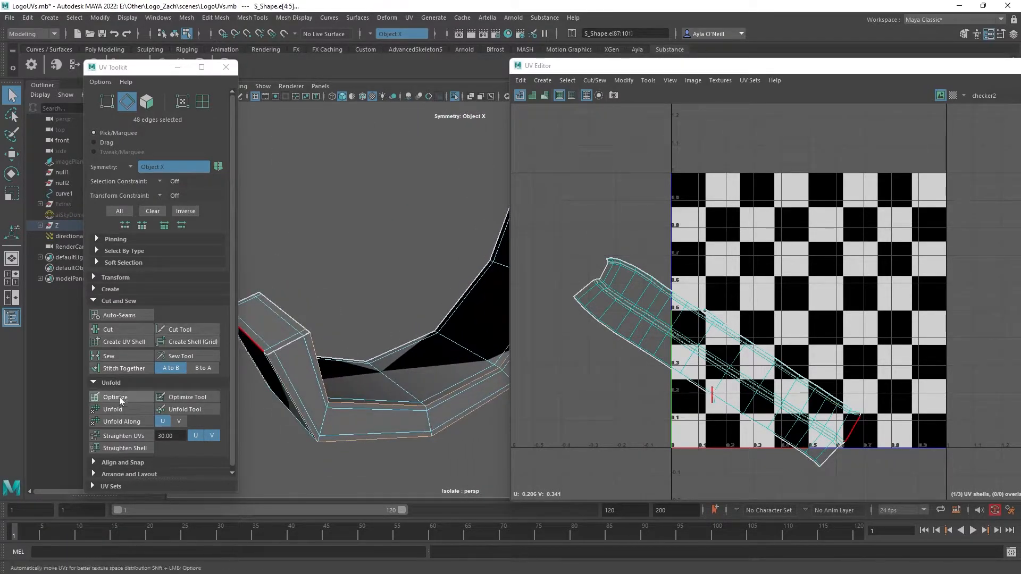
pyautogui.click(126, 329)
# Step: Select all six UV shells of the S-shaped mesh and unfold them
pyautogui.moveTo(742, 372); pyautogui.dragTo(674, 365, button='right')
pyautogui.moveTo(584, 260); pyautogui.dragTo(892, 489)
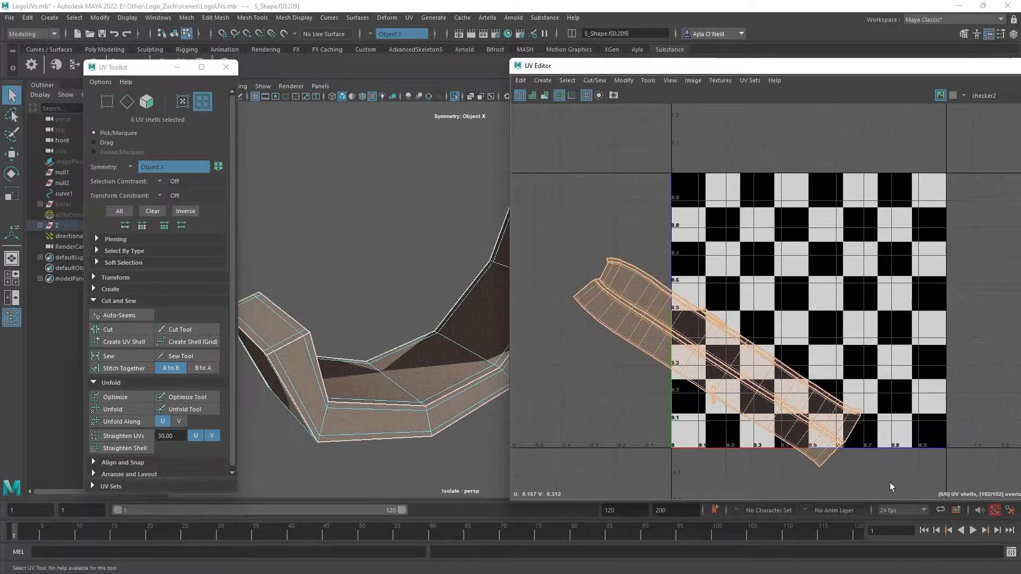
pyautogui.click(134, 408)
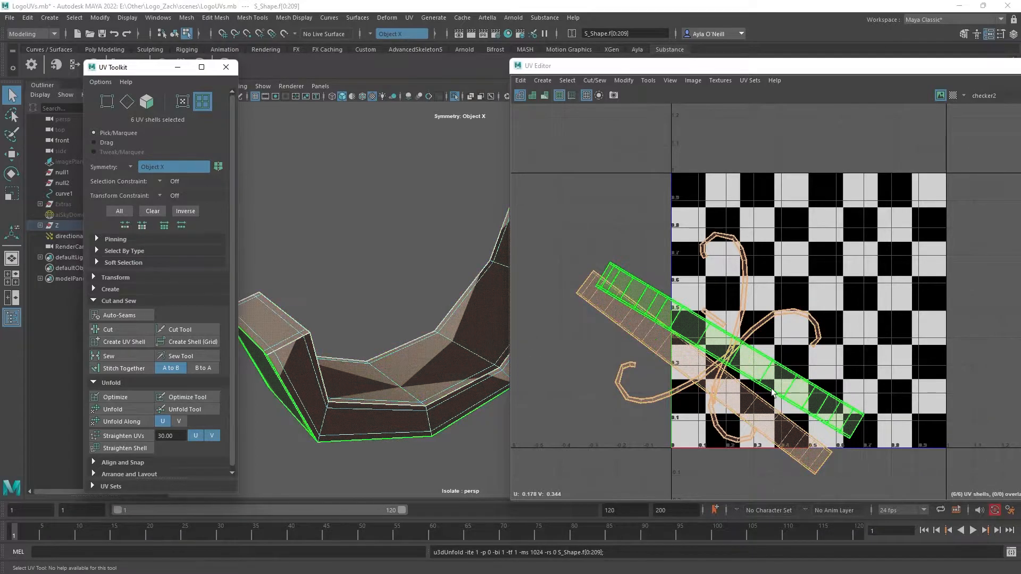
pyautogui.scroll(-7, 319, 441)
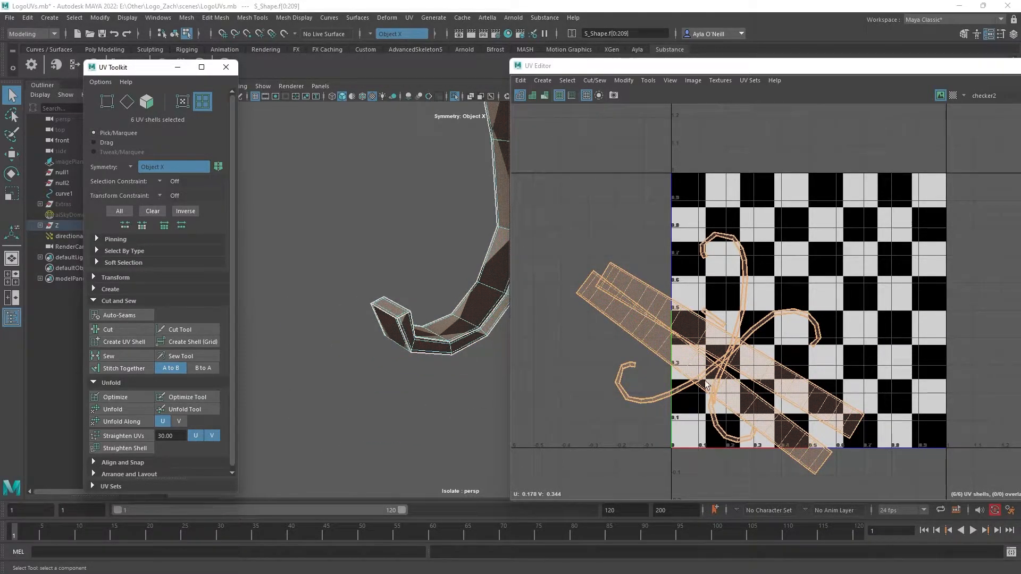
# Step: Select one of the curved side shells of the S-shaped mesh and unfold it again
pyautogui.click(727, 367)
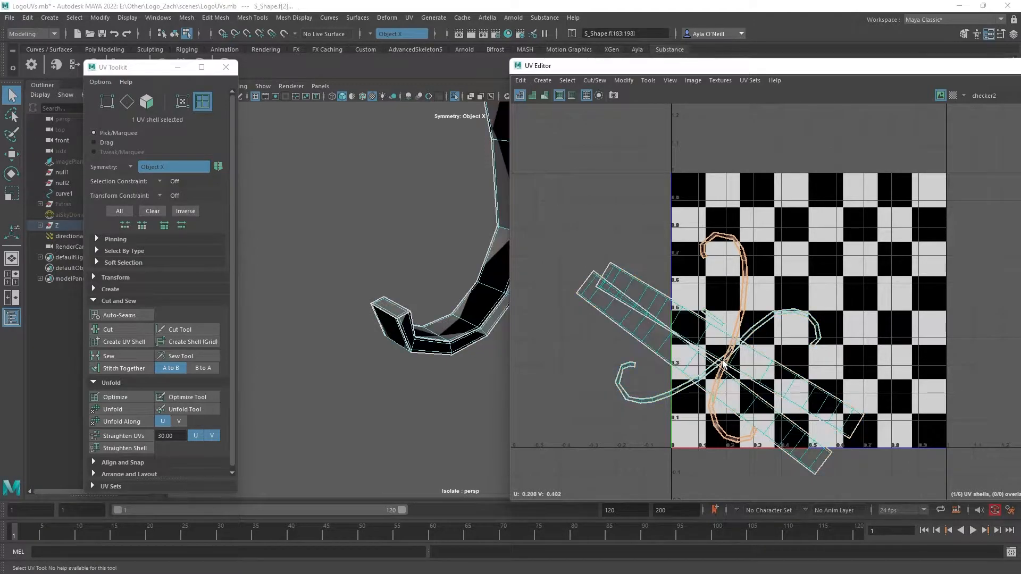
pyautogui.keyDown('alt'); pyautogui.moveTo(352, 317); pyautogui.dragTo(363, 315); pyautogui.keyUp('alt')
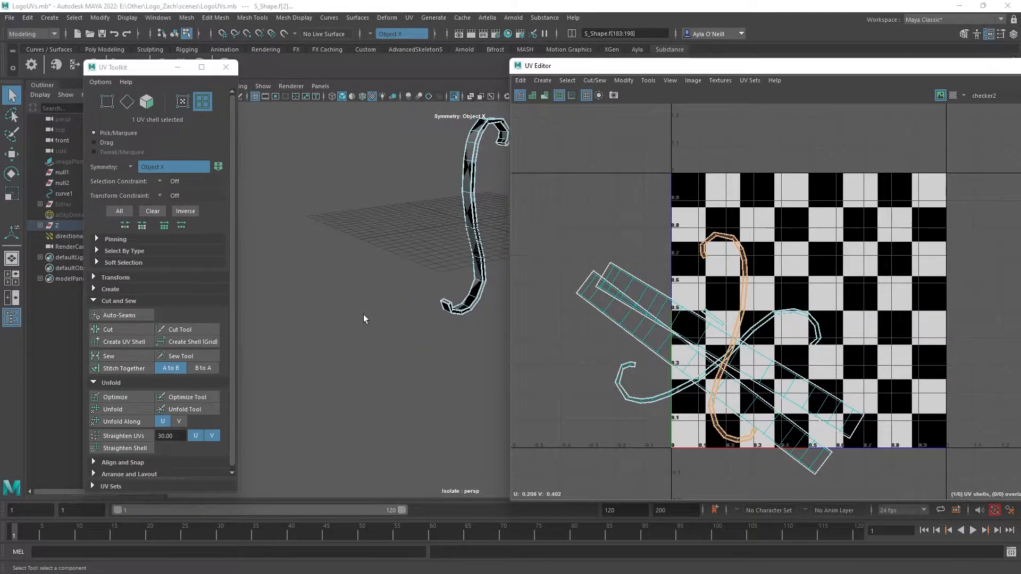
pyautogui.click(137, 409)
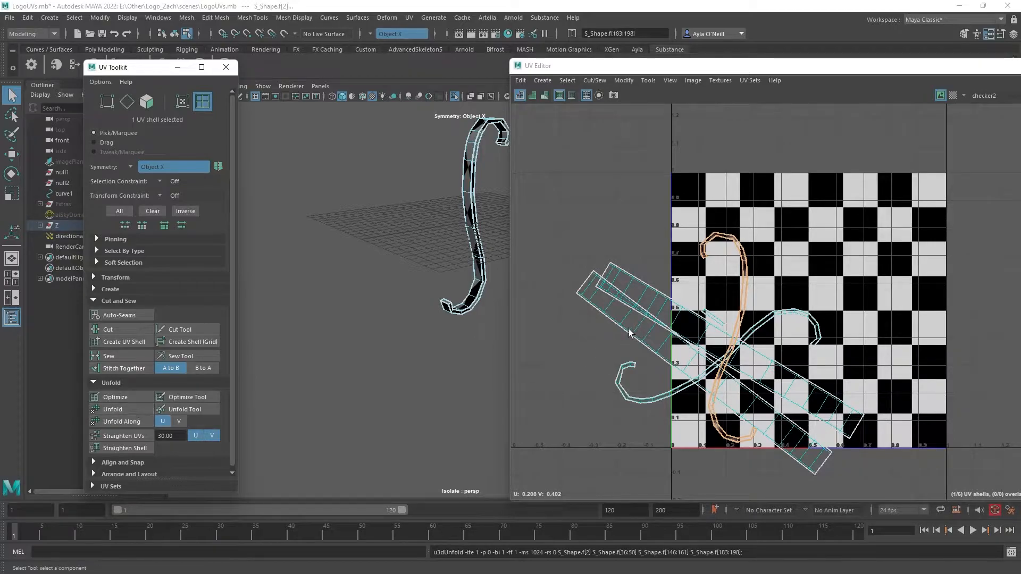
pyautogui.keyDown('alt'); pyautogui.moveTo(359, 275); pyautogui.dragTo(492, 271); pyautogui.keyUp('alt')
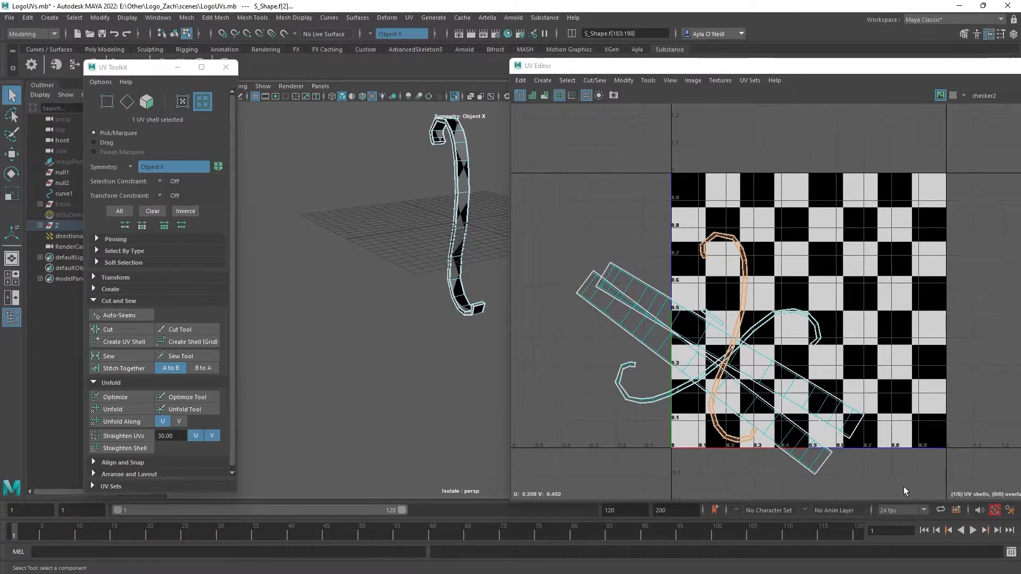
# Step: Show the whole logo again, isolate the scroll-shaped piece with the spiral end, and set it to edge selection
pyautogui.scroll(-3, 424, 280)
pyautogui.click(454, 97)
pyautogui.scroll(5, 439, 270)
pyautogui.keyDown('alt'); pyautogui.moveTo(441, 272); pyautogui.dragTo(260, 315); pyautogui.keyUp('alt')
pyautogui.keyDown('alt'); pyautogui.moveTo(442, 293); pyautogui.dragTo(474, 401); pyautogui.keyUp('alt')
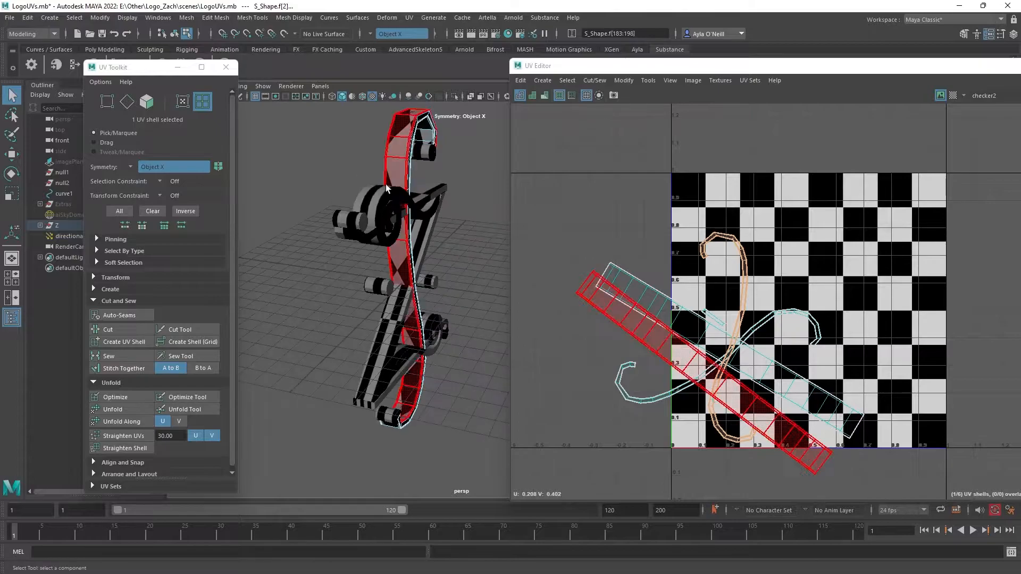
pyautogui.moveTo(432, 199); pyautogui.dragTo(470, 182, button='right')
pyautogui.click(397, 211)
pyautogui.moveTo(397, 211)
pyautogui.keyDown('alt'); pyautogui.mouseDown()
pyautogui.moveTo(420, 218)
pyautogui.moveTo(395, 210)
pyautogui.mouseUp(); pyautogui.keyUp('alt')
pyautogui.click(454, 96)
pyautogui.keyDown('alt'); pyautogui.moveTo(382, 225); pyautogui.dragTo(407, 259, button='right'); pyautogui.keyUp('alt')
pyautogui.keyDown('alt'); pyautogui.moveTo(408, 259); pyautogui.dragTo(426, 287, button='middle'); pyautogui.keyUp('alt')
pyautogui.moveTo(422, 294); pyautogui.dragTo(420, 266, button='right')
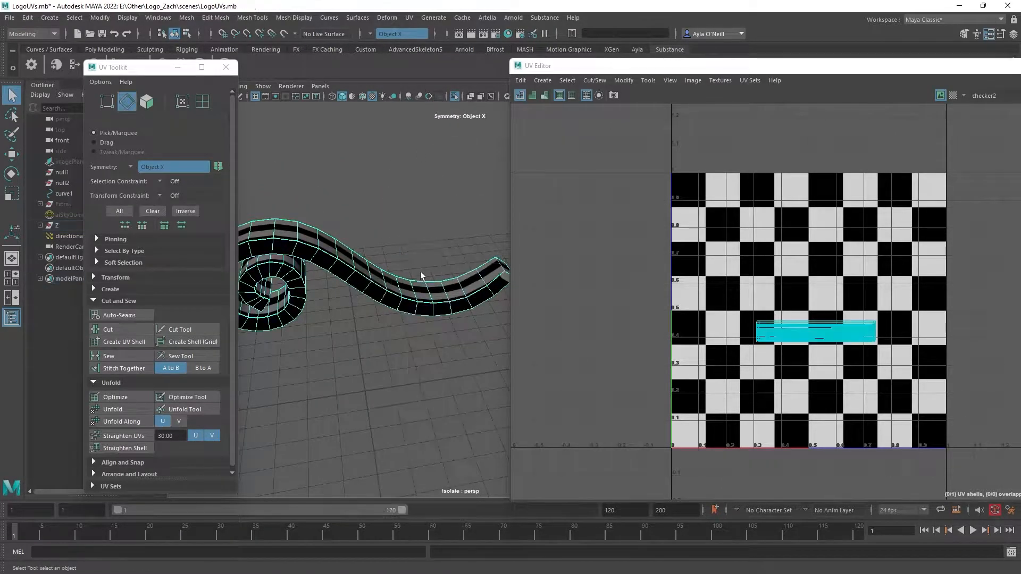
pyautogui.doubleClick(413, 307)
pyautogui.keyDown('alt'); pyautogui.moveTo(413, 307); pyautogui.dragTo(441, 257); pyautogui.keyUp('alt')
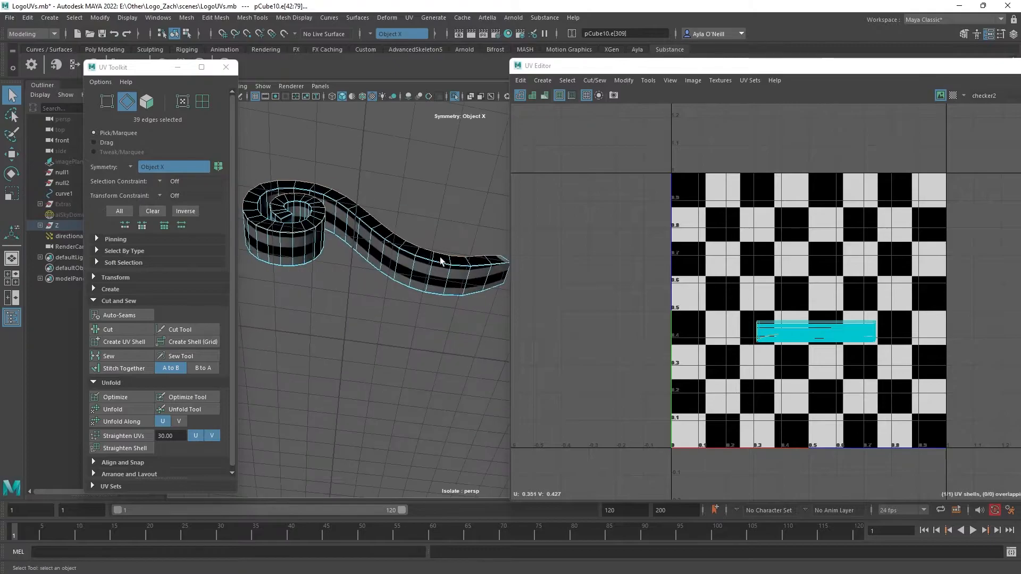
pyautogui.scroll(8, 425, 269)
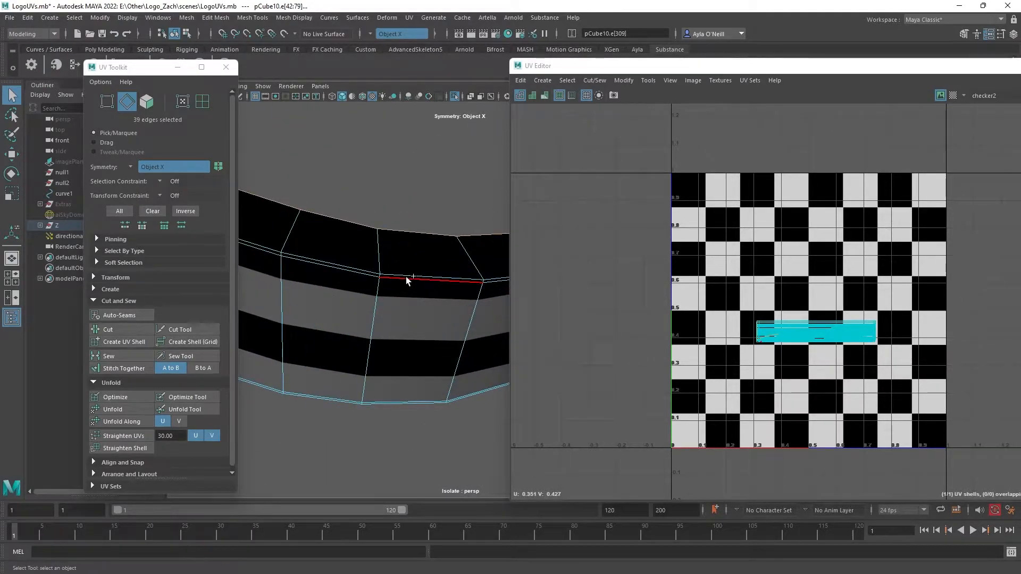
pyautogui.press('3')
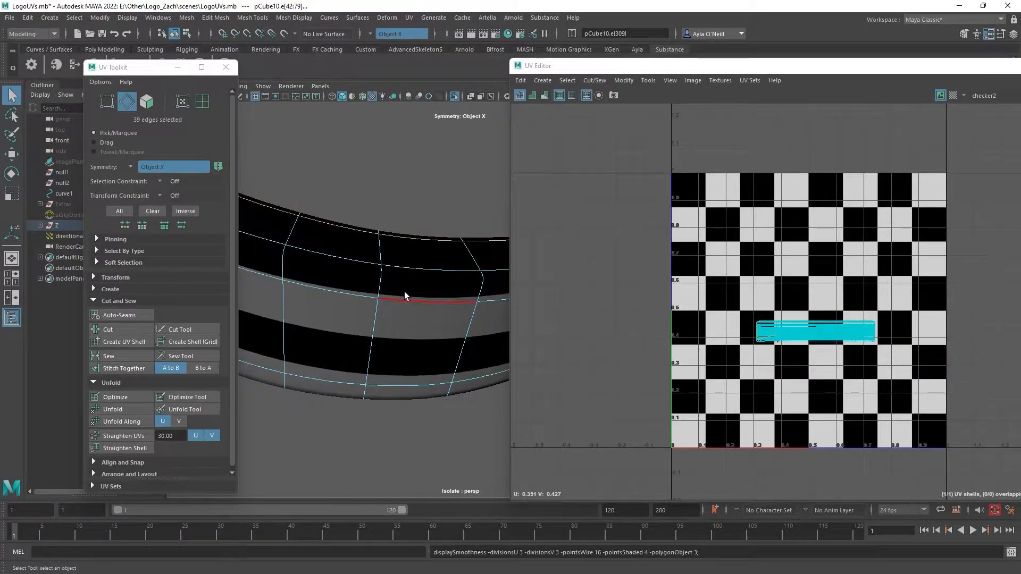
pyautogui.press('1')
pyautogui.keyDown('shift'); pyautogui.doubleClick(412, 283); pyautogui.keyUp('shift')
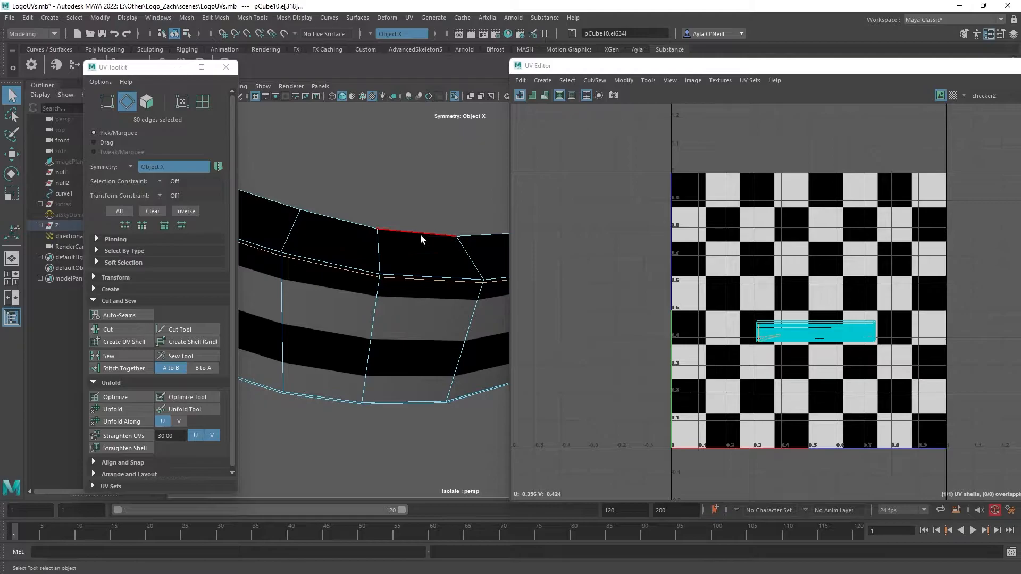
pyautogui.keyDown('alt'); pyautogui.moveTo(420, 235); pyautogui.dragTo(392, 292); pyautogui.keyUp('alt')
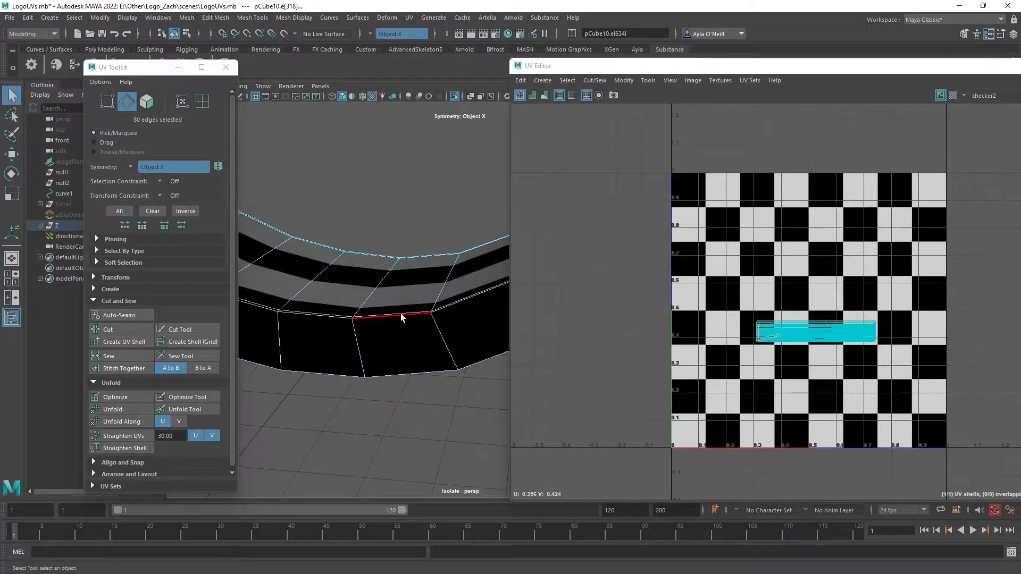
pyautogui.keyDown('alt'); pyautogui.moveTo(400, 313); pyautogui.dragTo(422, 285); pyautogui.keyUp('alt')
# Step: Turn on the smooth preview and select the lengthwise edge loops bordering the scroll piece's broad and narrow sides
pyautogui.press('3')
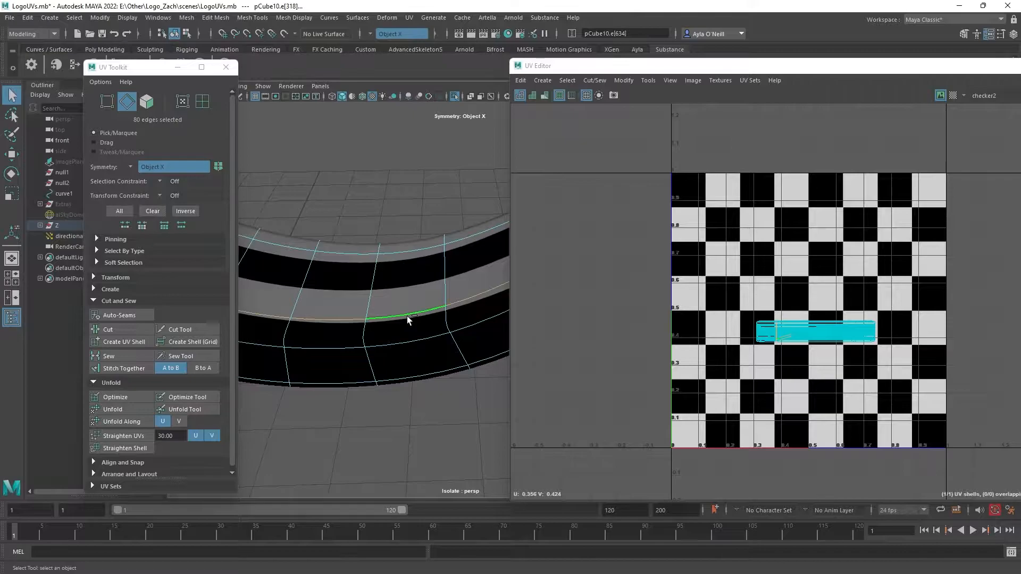
pyautogui.click(413, 313)
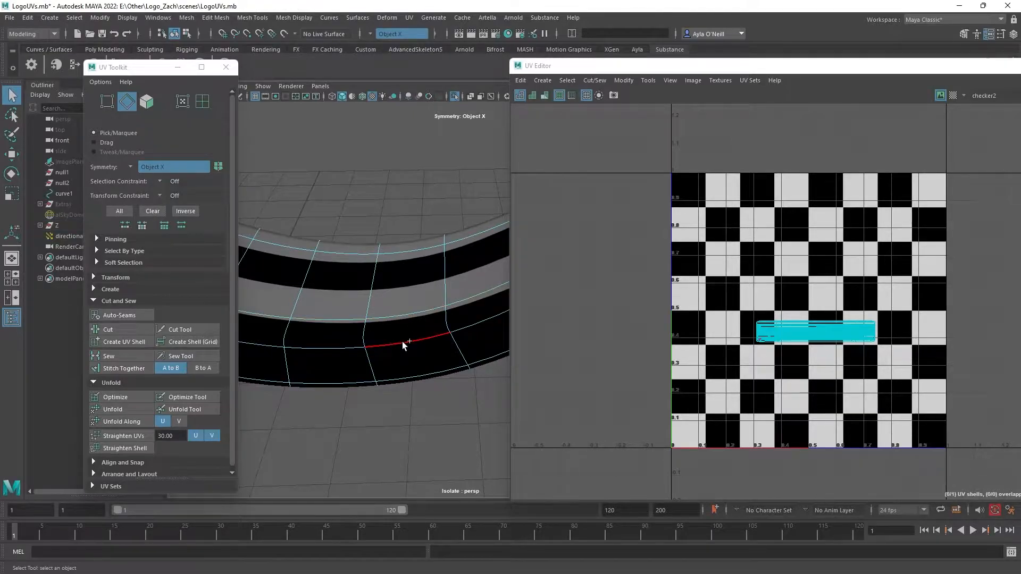
pyautogui.doubleClick(402, 342)
pyautogui.moveTo(405, 340)
pyautogui.keyDown('alt'); pyautogui.mouseDown()
pyautogui.moveTo(399, 358)
pyautogui.moveTo(394, 337)
pyautogui.mouseUp(); pyautogui.keyUp('alt')
pyautogui.keyDown('shift'); pyautogui.doubleClick(397, 320); pyautogui.keyUp('shift')
pyautogui.moveTo(388, 288)
pyautogui.keyDown('alt'); pyautogui.mouseDown()
pyautogui.moveTo(382, 342)
pyautogui.moveTo(414, 301)
pyautogui.moveTo(396, 246)
pyautogui.moveTo(378, 287)
pyautogui.mouseUp(); pyautogui.keyUp('alt')
pyautogui.keyDown('shift'); pyautogui.doubleClick(384, 393); pyautogui.keyUp('shift')
pyautogui.keyDown('alt'); pyautogui.moveTo(399, 445); pyautogui.dragTo(298, 332); pyautogui.keyUp('alt')
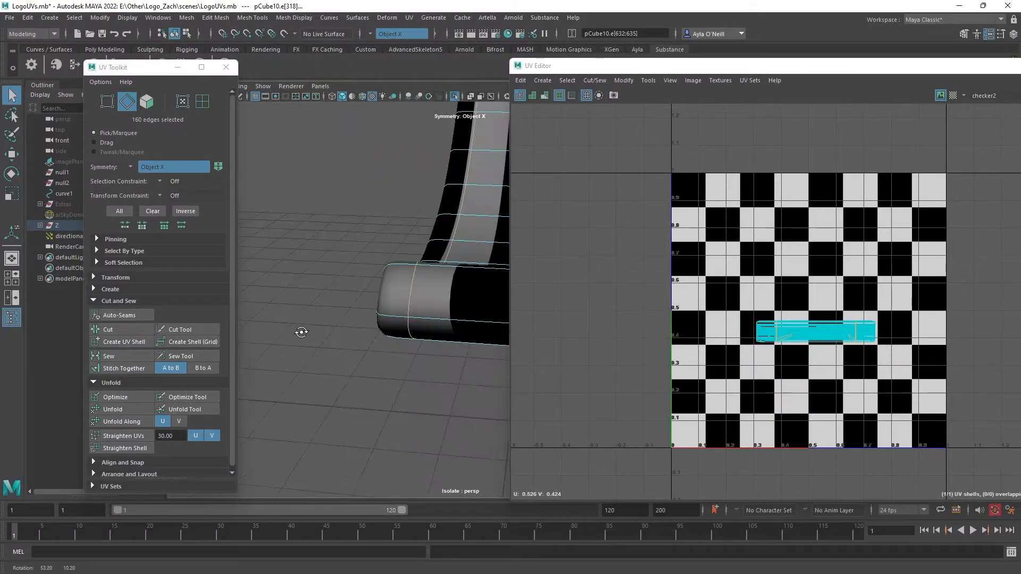
# Step: Add the edges around the end face at the scroll piece's uncurled end to the edge selection
pyautogui.keyDown('shift'); pyautogui.click(405, 295); pyautogui.keyUp('shift')
pyautogui.keyDown('alt'); pyautogui.moveTo(421, 322); pyautogui.dragTo(346, 332, button='right'); pyautogui.keyUp('alt')
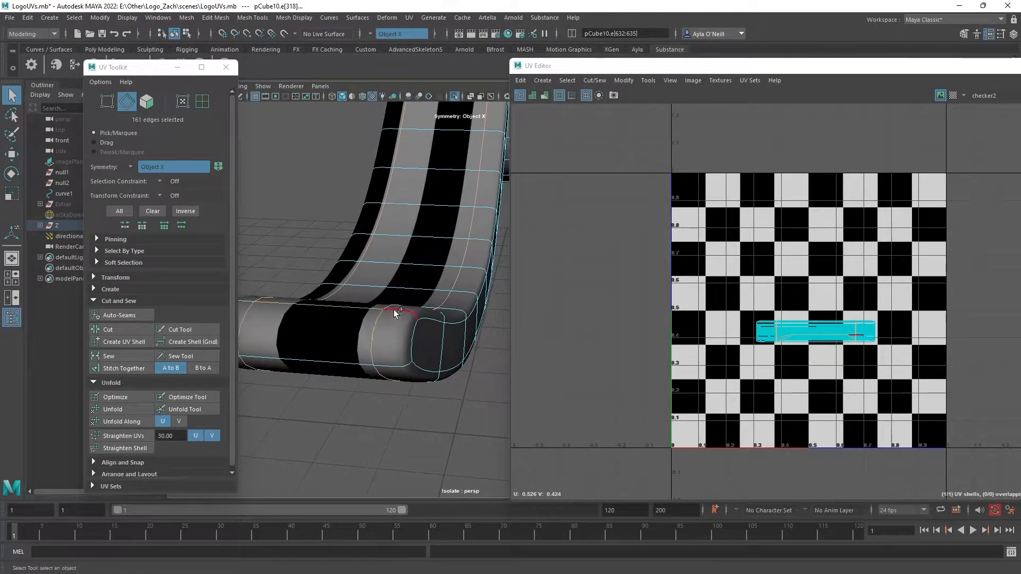
pyautogui.keyDown('shift'); pyautogui.click(415, 343); pyautogui.keyUp('shift')
pyautogui.keyDown('shift'); pyautogui.click(375, 357); pyautogui.keyUp('shift')
pyautogui.moveTo(375, 360)
pyautogui.keyDown('alt'); pyautogui.mouseDown()
pyautogui.moveTo(445, 283)
pyautogui.moveTo(394, 362)
pyautogui.mouseUp(); pyautogui.keyUp('alt')
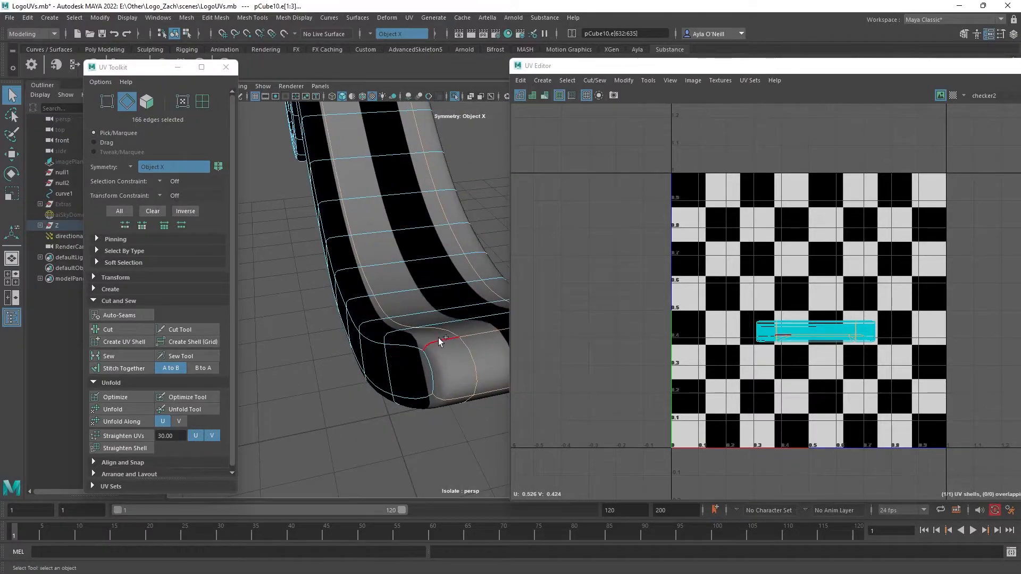
pyautogui.keyDown('shift'); pyautogui.click(477, 366); pyautogui.keyUp('shift')
pyautogui.keyDown('alt'); pyautogui.moveTo(477, 363); pyautogui.dragTo(496, 326); pyautogui.keyUp('alt')
pyautogui.keyDown('ctrl'); pyautogui.click(504, 310); pyautogui.keyUp('ctrl')
# Step: Add the end-face edges at the spiral's inner end to the selection and cut the UVs along all selected edges
pyautogui.scroll(-3, 392, 311)
pyautogui.keyDown('alt'); pyautogui.moveTo(392, 258); pyautogui.dragTo(406, 511, button='middle'); pyautogui.keyUp('alt')
pyautogui.keyDown('alt'); pyautogui.moveTo(298, 259); pyautogui.dragTo(408, 241); pyautogui.keyUp('alt')
pyautogui.keyDown('alt'); pyautogui.moveTo(262, 446); pyautogui.dragTo(344, 278, button='middle'); pyautogui.keyUp('alt')
pyautogui.scroll(-3, 408, 251)
pyautogui.keyDown('alt'); pyautogui.moveTo(344, 278); pyautogui.dragTo(342, 299); pyautogui.keyUp('alt')
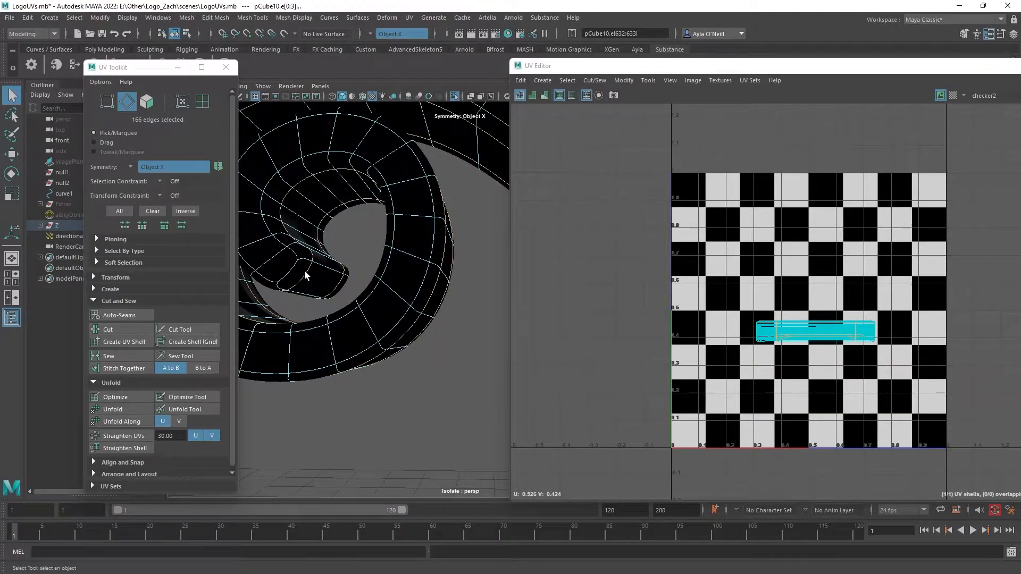
pyautogui.keyDown('shift'); pyautogui.click(292, 275); pyautogui.keyUp('shift')
pyautogui.click(139, 330)
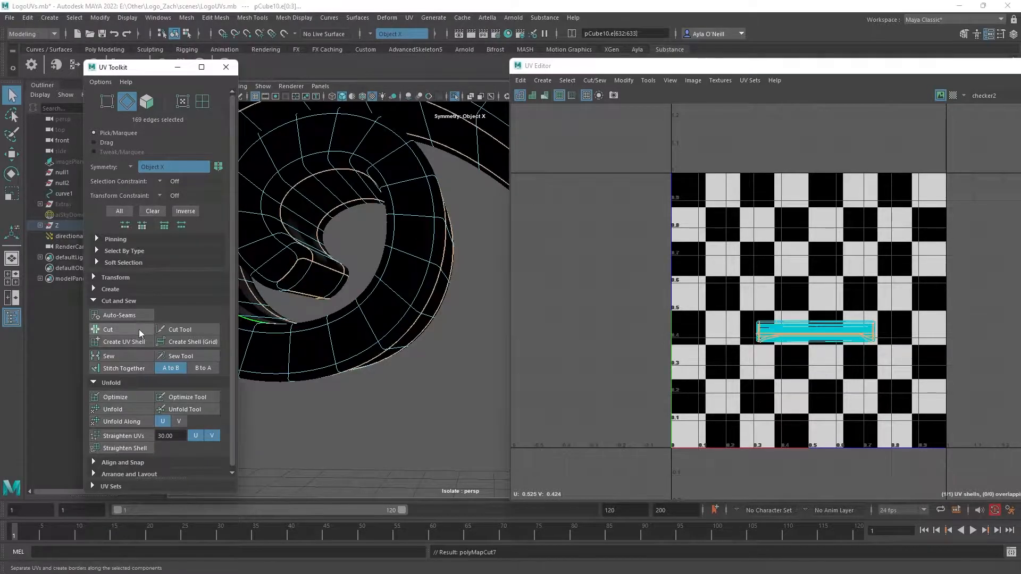
# Step: Select all three UV shells of the scroll piece and unfold them
pyautogui.scroll(-1, 793, 318)
pyautogui.moveTo(794, 318); pyautogui.dragTo(791, 313, button='right')
pyautogui.moveTo(762, 286); pyautogui.dragTo(905, 382)
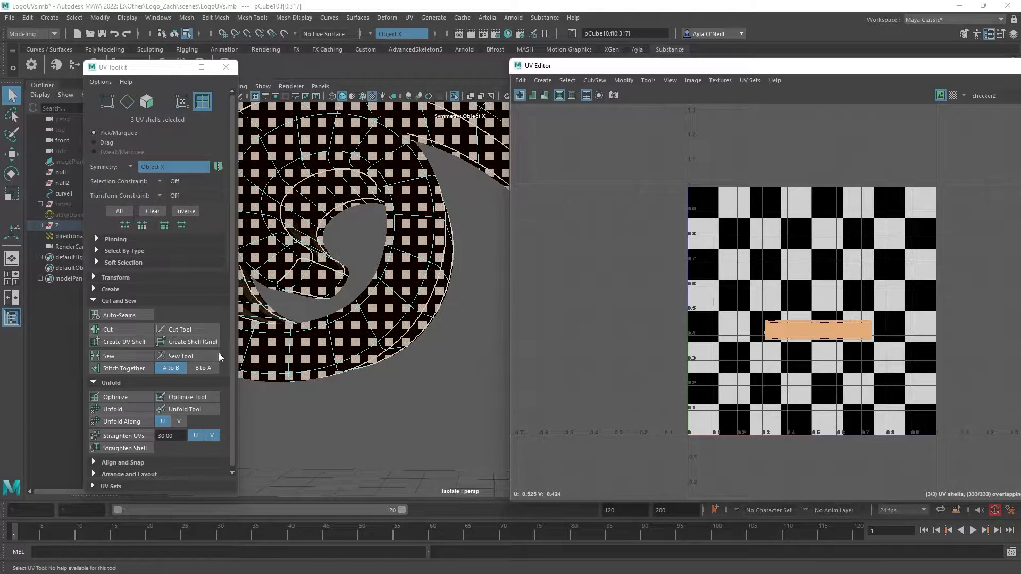
pyautogui.click(146, 409)
pyautogui.scroll(-2, 856, 343)
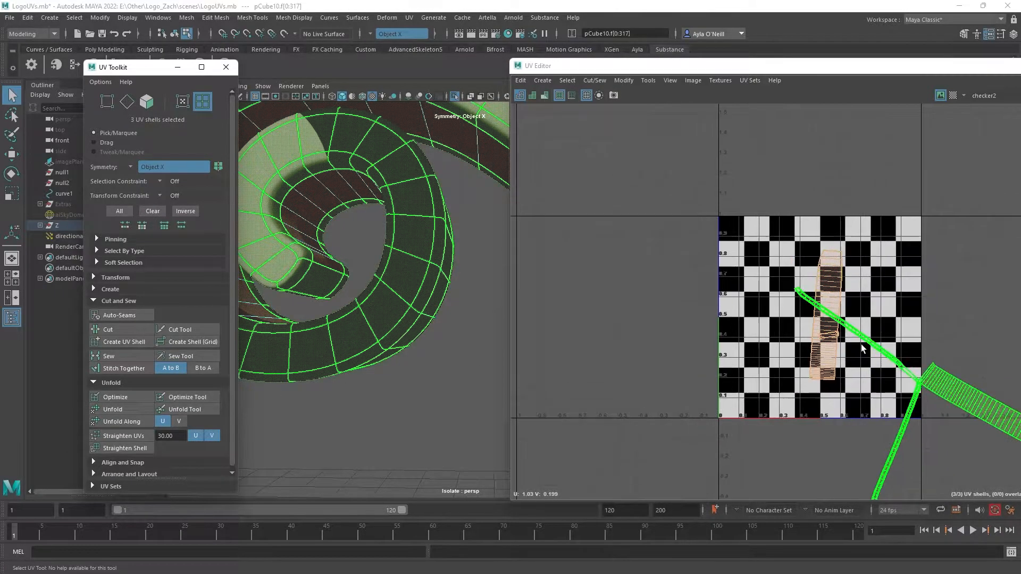
# Step: Locate the uncut corner edge at the spiral's inner end face and cut the UVs along it
pyautogui.scroll(12, 921, 385)
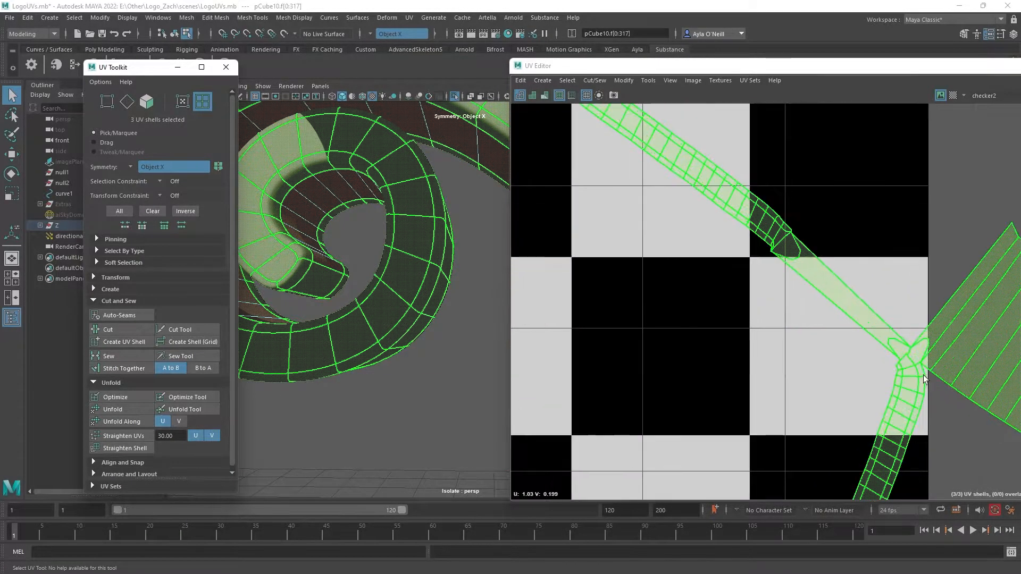
pyautogui.keyDown('alt'); pyautogui.moveTo(841, 351); pyautogui.dragTo(765, 333, button='middle'); pyautogui.keyUp('alt')
pyautogui.moveTo(794, 327); pyautogui.dragTo(797, 301, button='right')
pyautogui.click(809, 333)
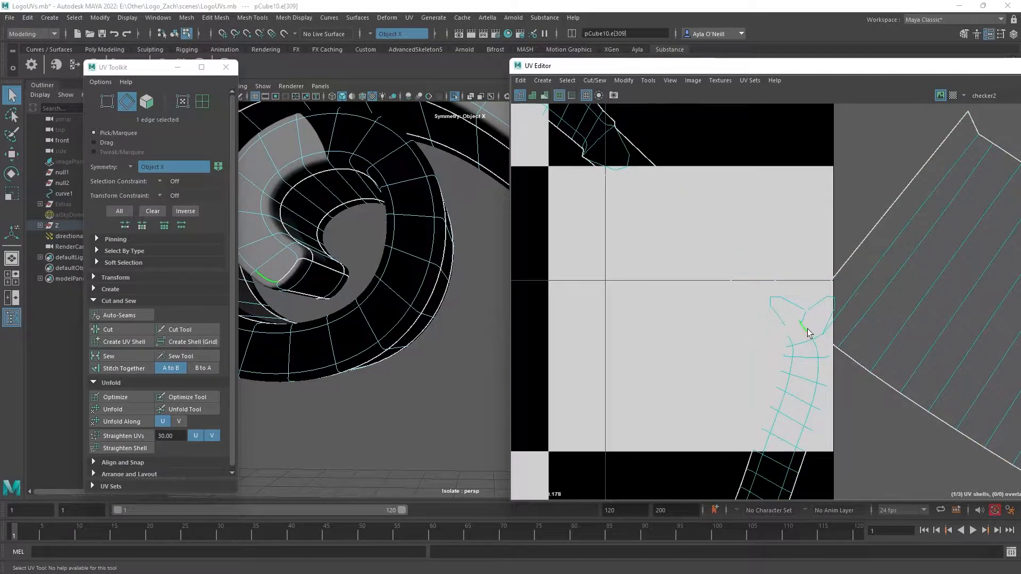
pyautogui.press('f')
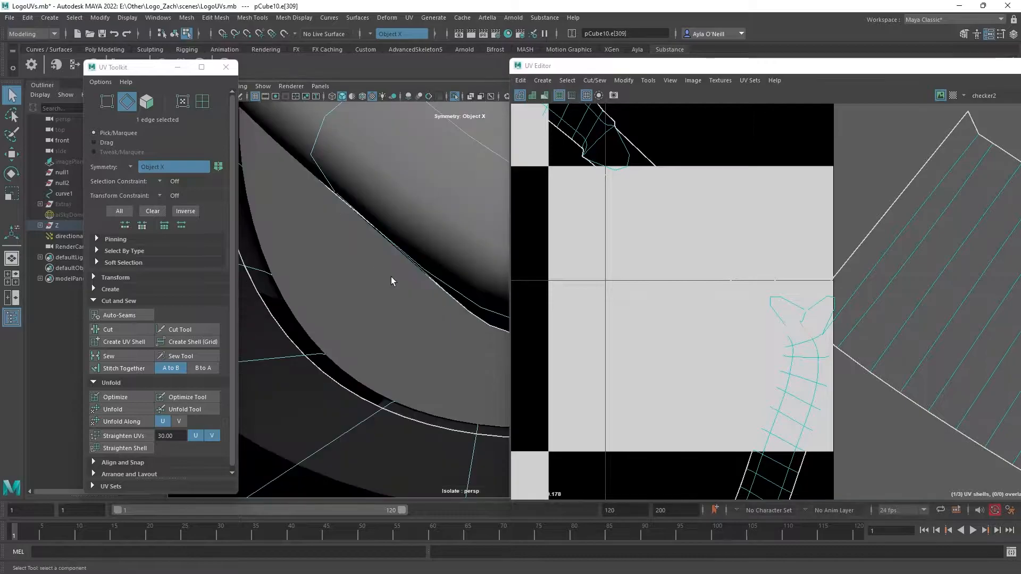
pyautogui.keyDown('alt'); pyautogui.moveTo(404, 269); pyautogui.dragTo(324, 269); pyautogui.keyUp('alt')
pyautogui.moveTo(349, 290)
pyautogui.mouseDown(button='right')
pyautogui.moveTo(345, 257)
pyautogui.moveTo(336, 297)
pyautogui.mouseUp(button='right')
pyautogui.click(336, 297)
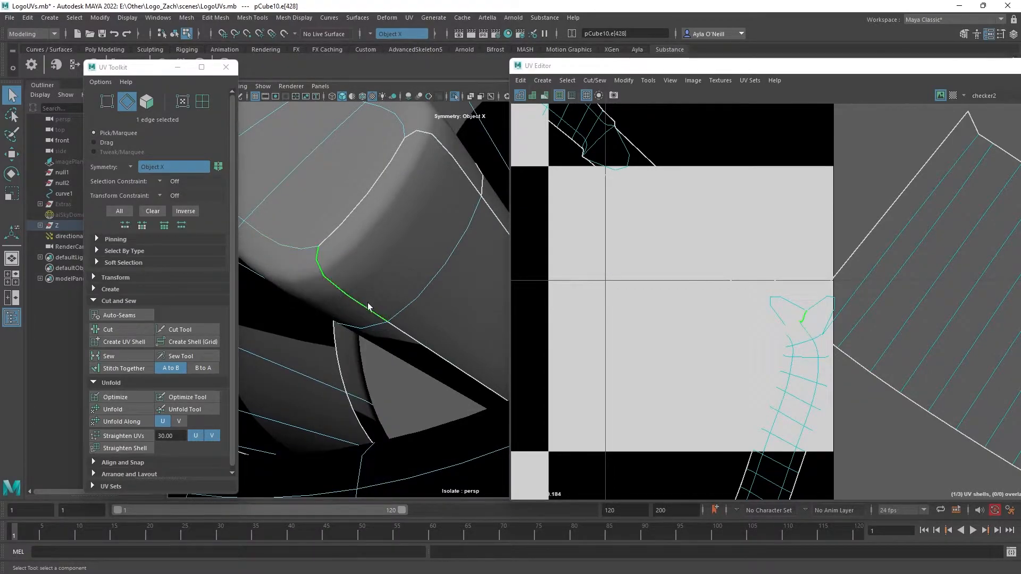
pyautogui.click(121, 332)
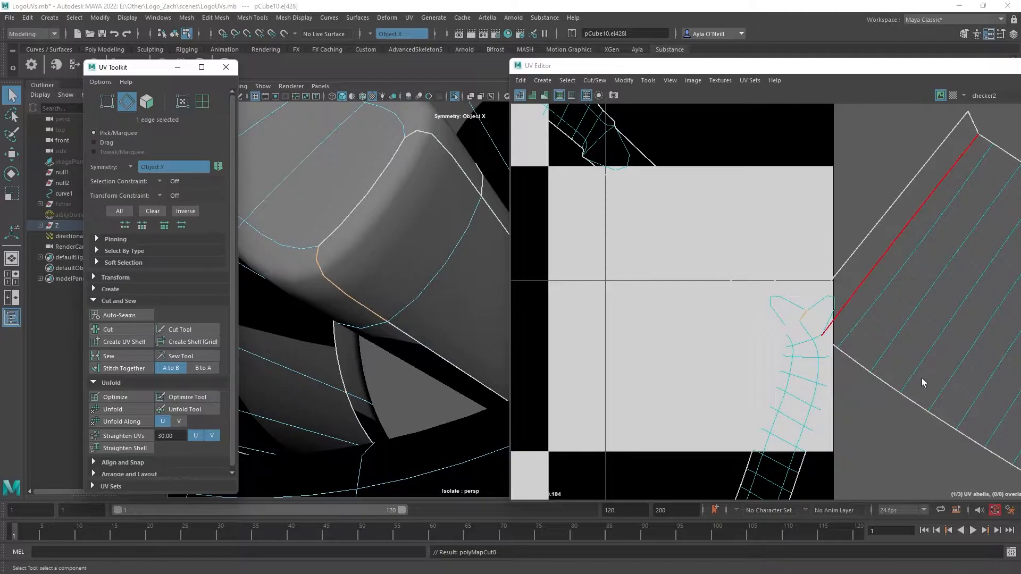
# Step: Select all of the scroll piece's UV edges and unfold the shells again
pyautogui.scroll(-8, 908, 401)
pyautogui.moveTo(669, 227); pyautogui.dragTo(1019, 477)
pyautogui.click(123, 409)
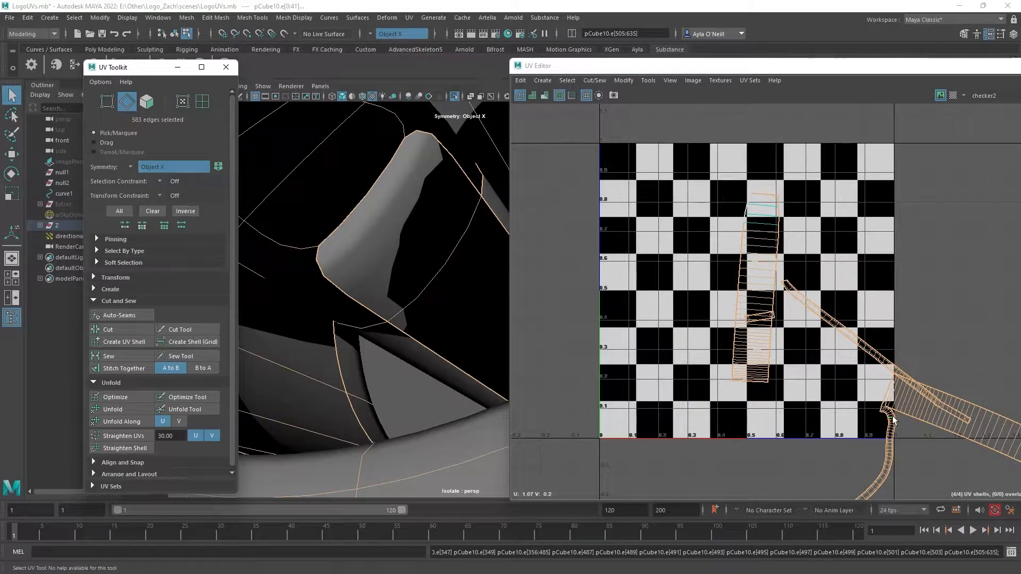
pyautogui.scroll(5, 879, 433)
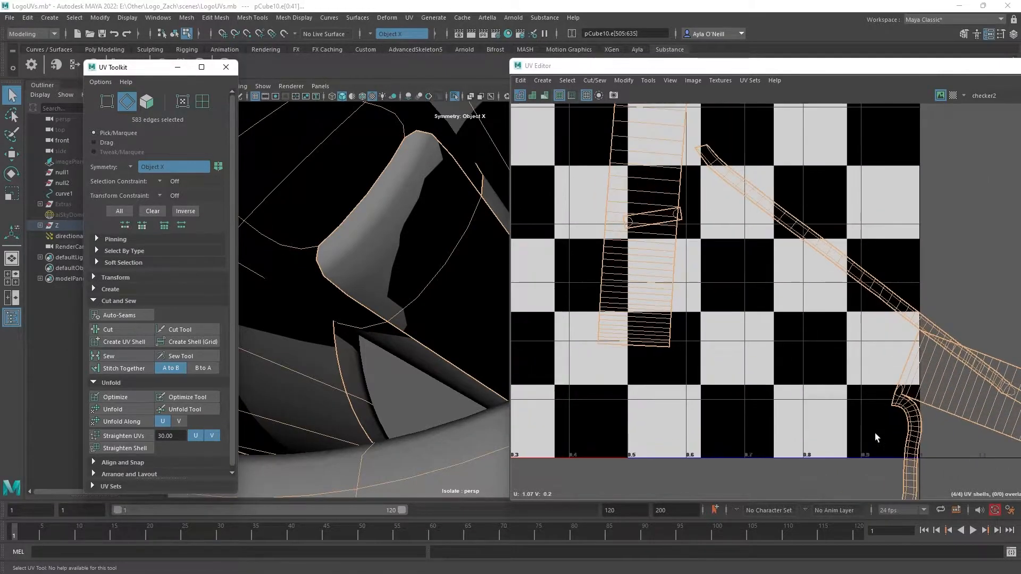
# Step: Inspect the scroll piece's small end-face shell and hooked side shell to find the end-face edge still uncut
pyautogui.moveTo(611, 178); pyautogui.dragTo(582, 142, button='right')
pyautogui.click(623, 158)
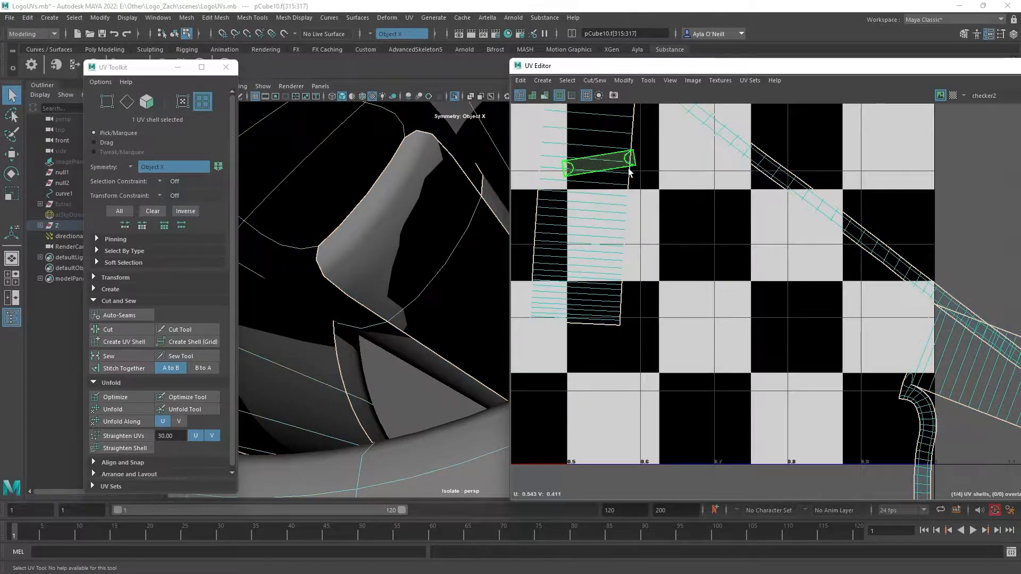
pyautogui.click(915, 413)
pyautogui.scroll(4, 912, 408)
pyautogui.moveTo(904, 361); pyautogui.dragTo(902, 333, button='right')
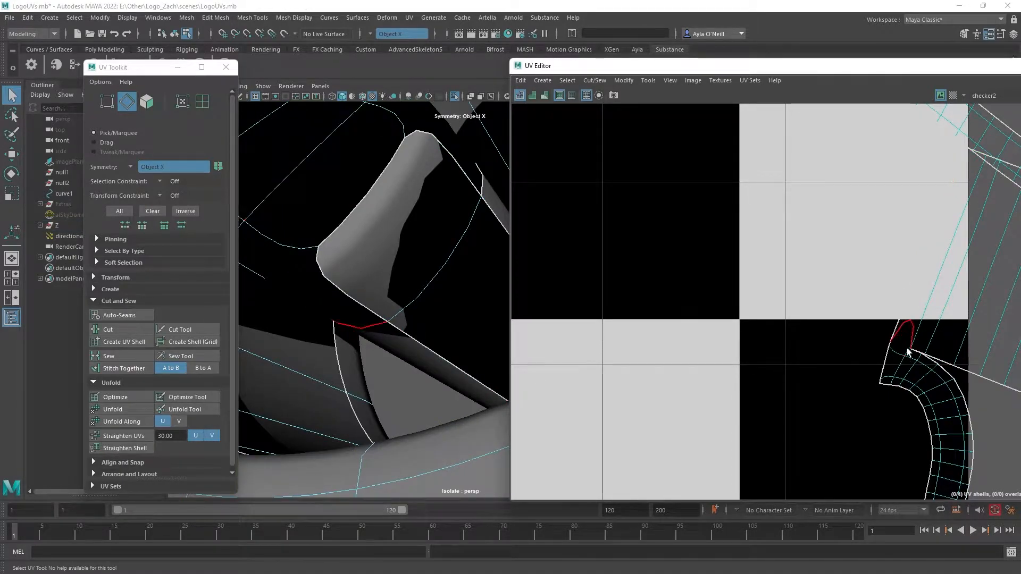
pyautogui.click(911, 337)
pyautogui.click(908, 324)
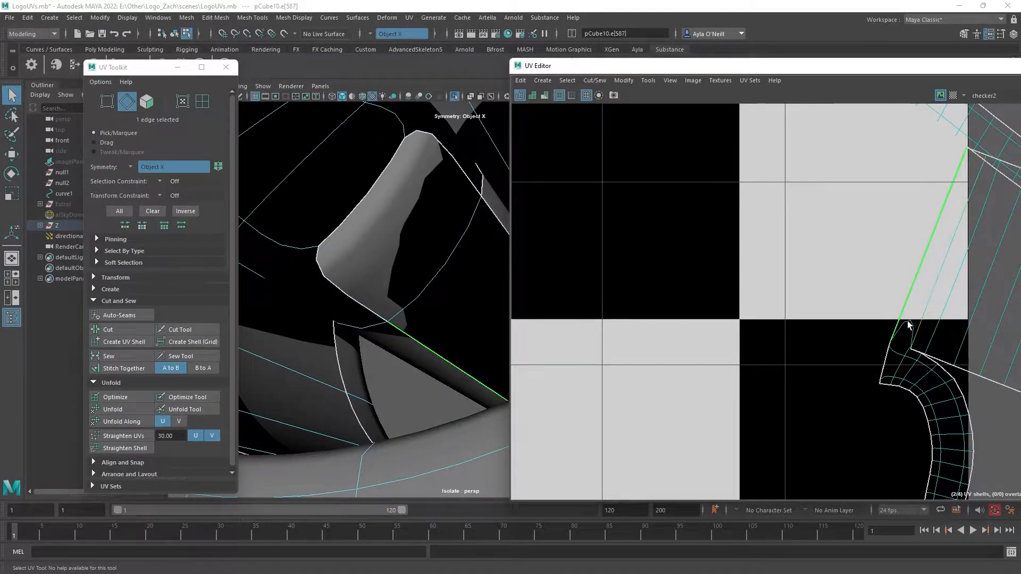
# Step: Select the remaining end-face corner edge at the spiral's inner end and cut the UVs along it
pyautogui.click(329, 258)
pyautogui.keyDown('alt'); pyautogui.moveTo(329, 254); pyautogui.dragTo(348, 254); pyautogui.keyUp('alt')
pyautogui.scroll(-3, 372, 254)
pyautogui.keyDown('alt'); pyautogui.moveTo(352, 264); pyautogui.dragTo(255, 269, button='middle'); pyautogui.keyUp('alt')
pyautogui.keyDown('alt'); pyautogui.moveTo(375, 299); pyautogui.dragTo(431, 305); pyautogui.keyUp('alt')
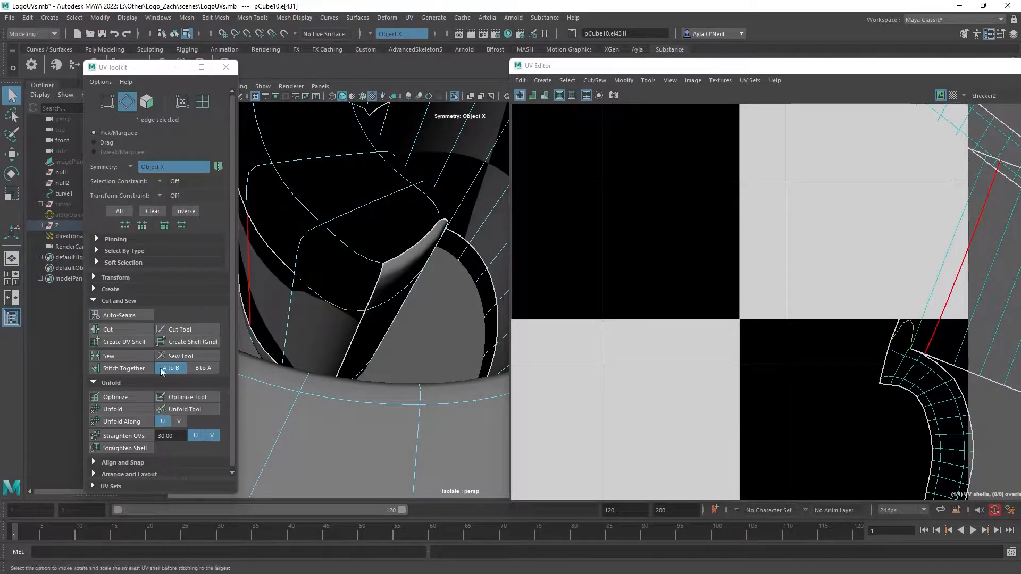
pyautogui.click(123, 333)
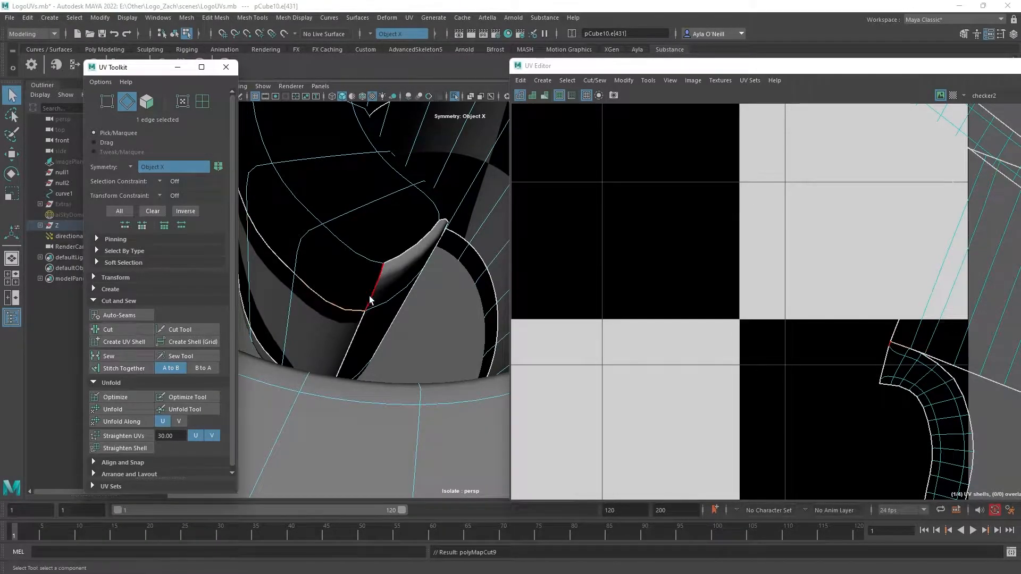
# Step: Select the edges of all the scroll piece's UV shells and unfold them with the new end-face seam
pyautogui.scroll(-4, 863, 356)
pyautogui.scroll(-5, 885, 339)
pyautogui.moveTo(757, 176); pyautogui.dragTo(925, 242)
pyautogui.scroll(-3, 988, 437)
pyautogui.click(144, 407)
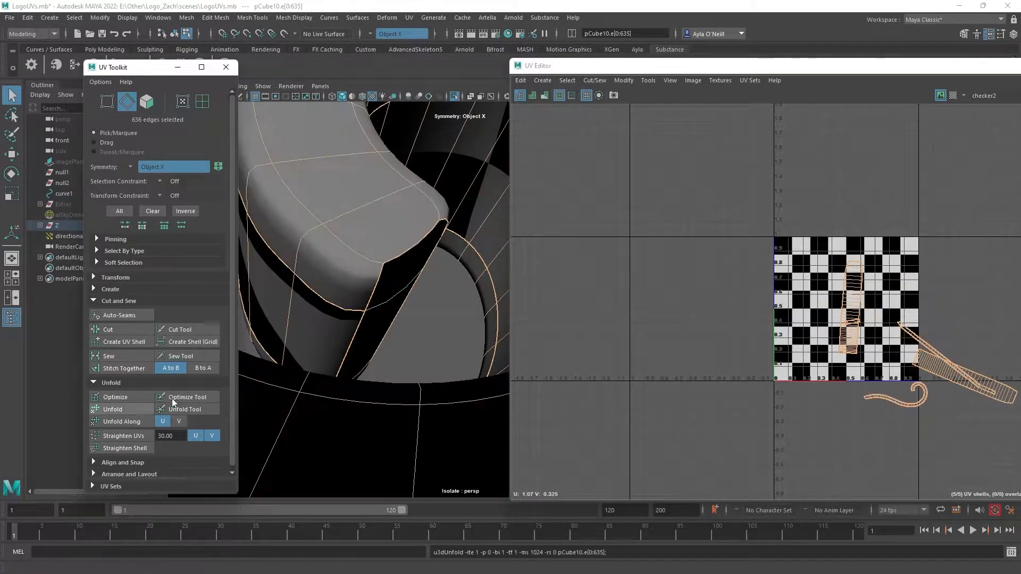
# Step: Lay out the scroll piece's unfolded shells within the 0–1 UV tile
pyautogui.scroll(4, 902, 356)
pyautogui.scroll(-2, 822, 327)
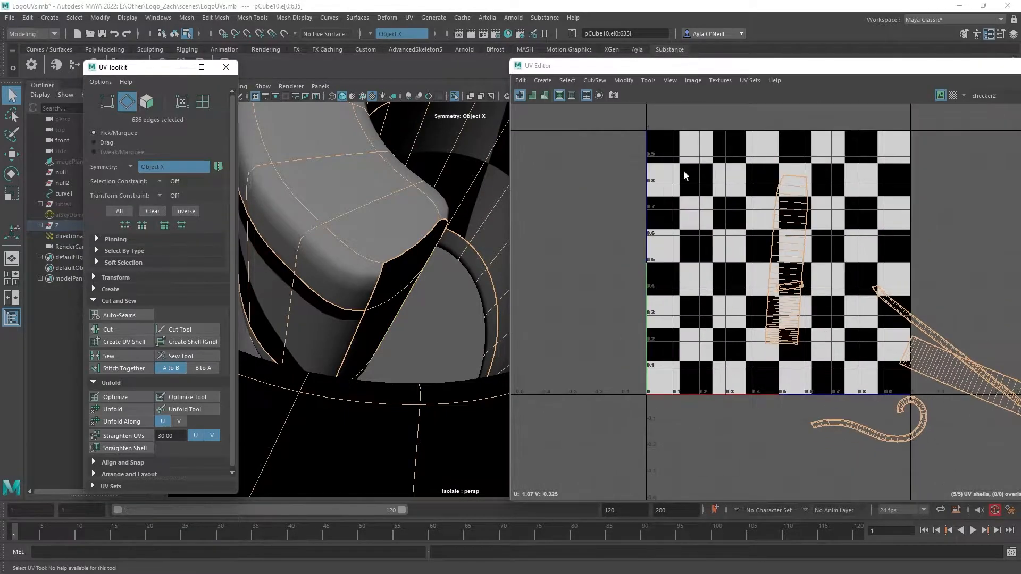
pyautogui.click(624, 81)
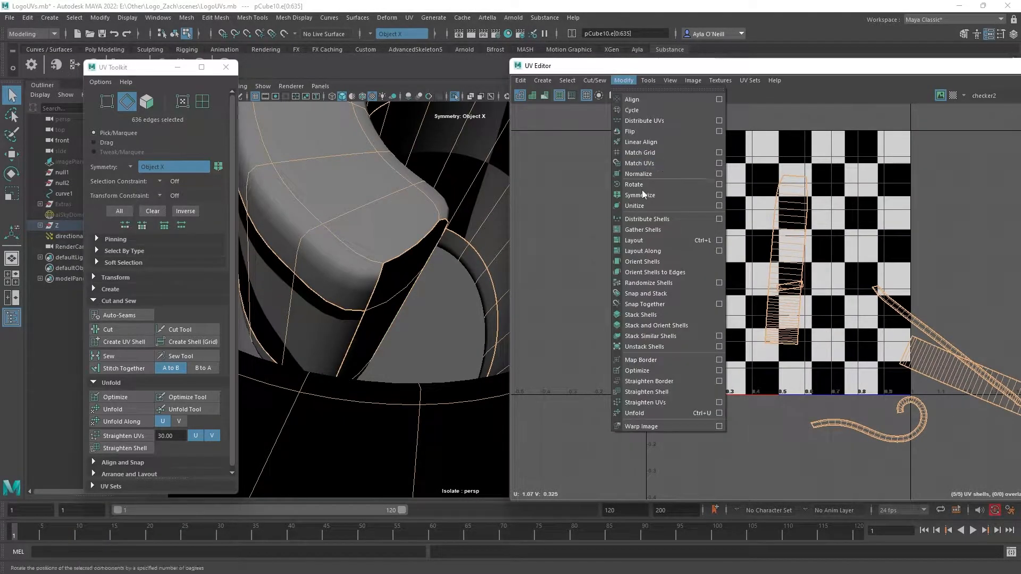
pyautogui.click(663, 241)
# Step: Bring the whole logo back out of isolation, return to object selection and deselect the scroll piece
pyautogui.scroll(-12, 347, 259)
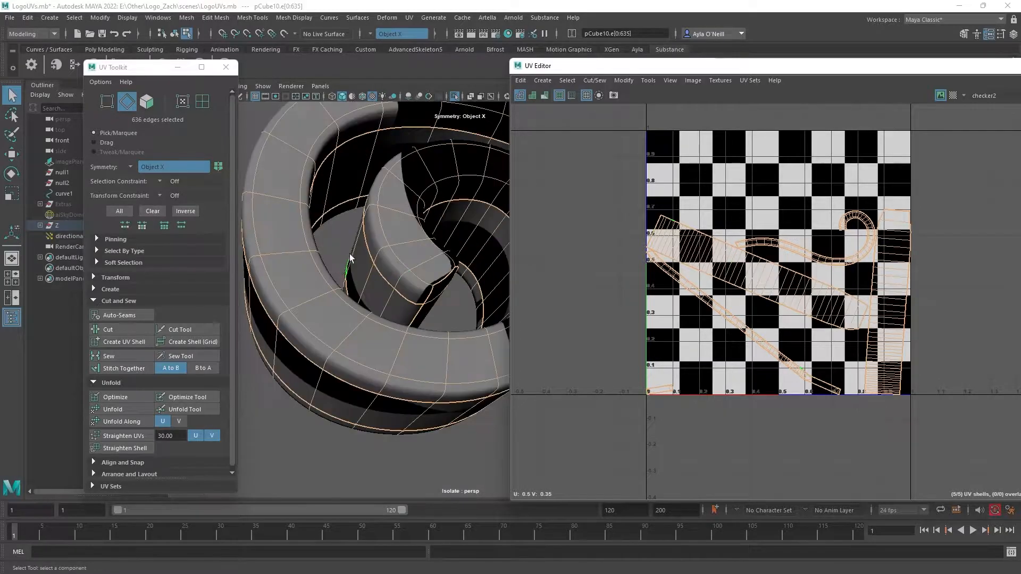
pyautogui.keyDown('alt'); pyautogui.moveTo(369, 214); pyautogui.dragTo(251, 211, button='middle'); pyautogui.keyUp('alt')
pyautogui.scroll(-2, 456, 332)
pyautogui.keyDown('alt'); pyautogui.moveTo(458, 335); pyautogui.dragTo(379, 331); pyautogui.keyUp('alt')
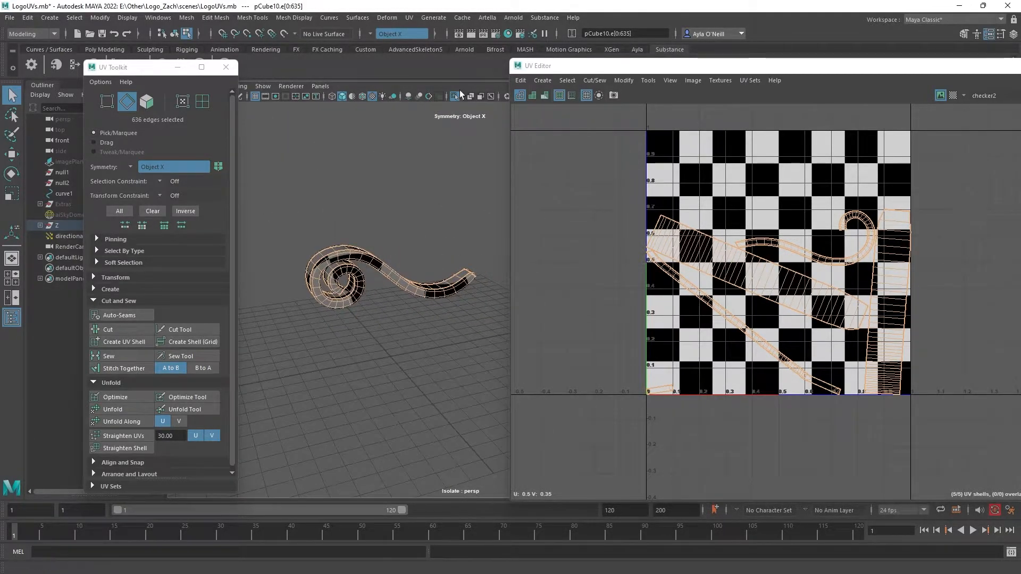
pyautogui.click(455, 97)
pyautogui.moveTo(419, 313); pyautogui.dragTo(470, 263, button='right')
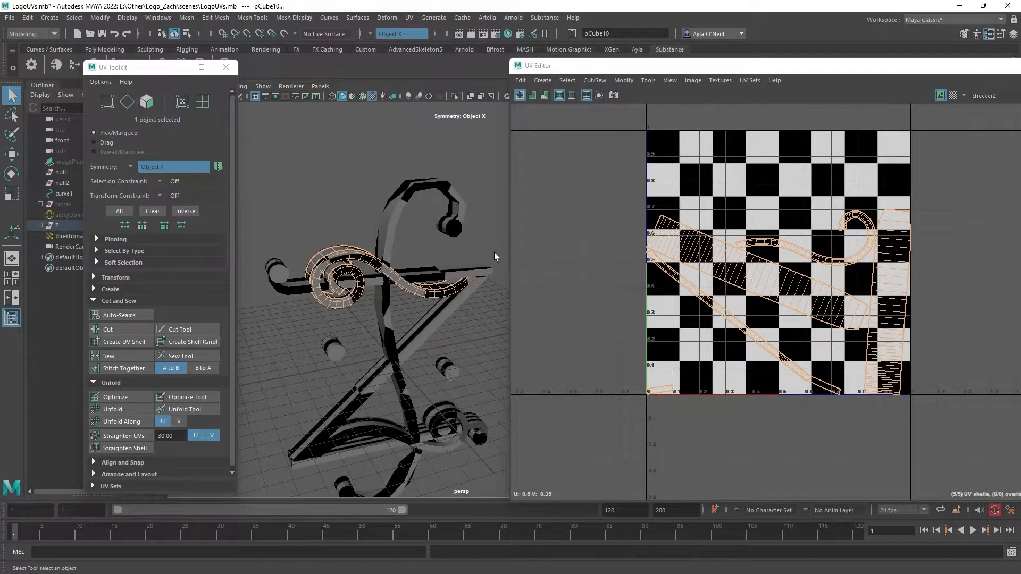
pyautogui.click(494, 255)
# Step: Select the diagonal bar of the Z as the next piece to unwrap
pyautogui.keyDown('alt'); pyautogui.moveTo(460, 327); pyautogui.dragTo(378, 276); pyautogui.keyUp('alt')
pyautogui.keyDown('alt'); pyautogui.moveTo(378, 276); pyautogui.dragTo(352, 279, button='middle'); pyautogui.keyUp('alt')
pyautogui.keyDown('alt'); pyautogui.moveTo(352, 279); pyautogui.dragTo(372, 301); pyautogui.keyUp('alt')
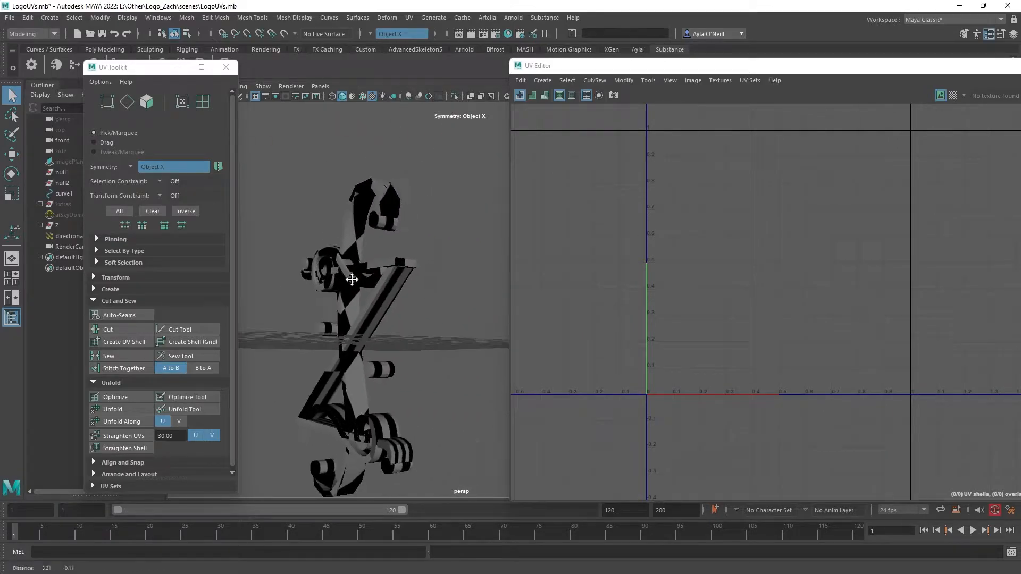
pyautogui.click(386, 309)
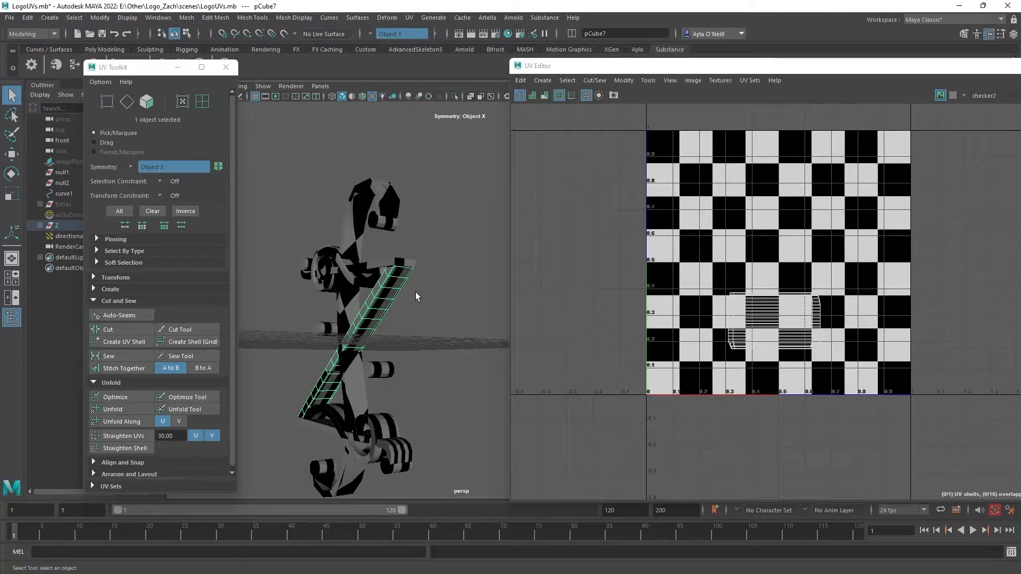
# Step: Check in the Plug-in Manager whether Unfold3D.mll is set to Loaded and Auto load, and close the manager
pyautogui.click(158, 19)
pyautogui.moveTo(203, 119)
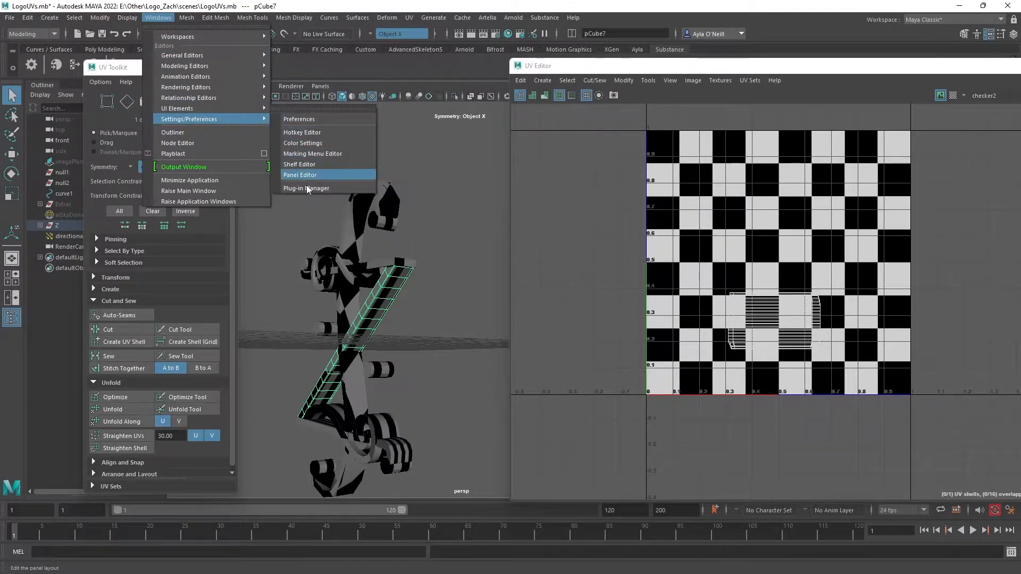
pyautogui.click(314, 189)
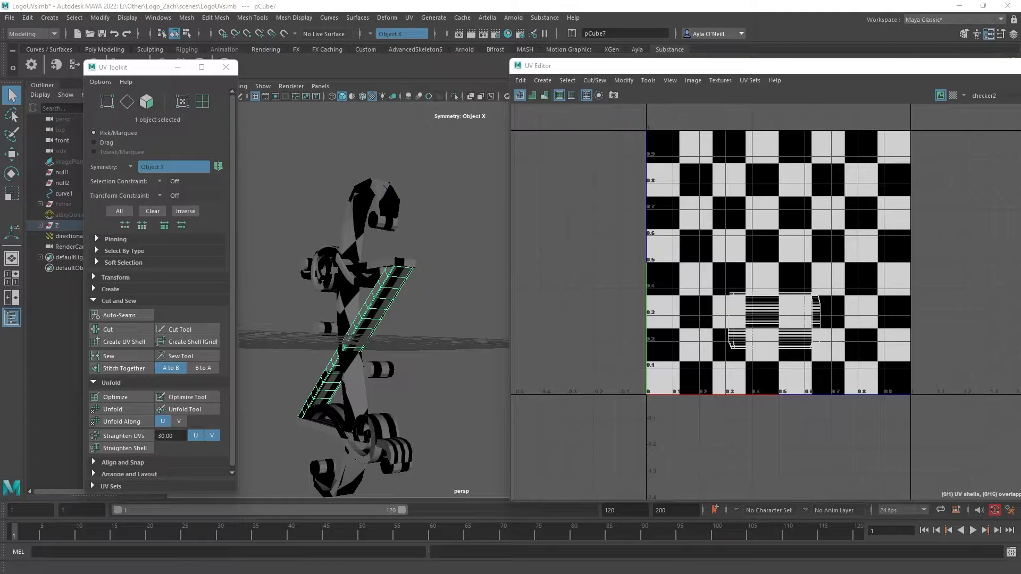
pyautogui.scroll(-5, 375, 333)
pyautogui.scroll(-15, 375, 333)
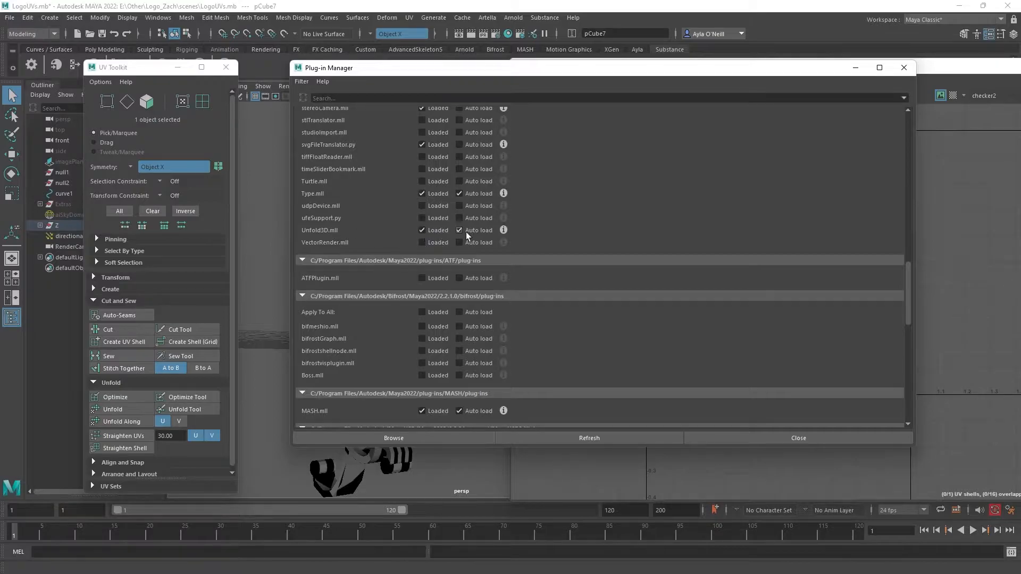
pyautogui.click(909, 70)
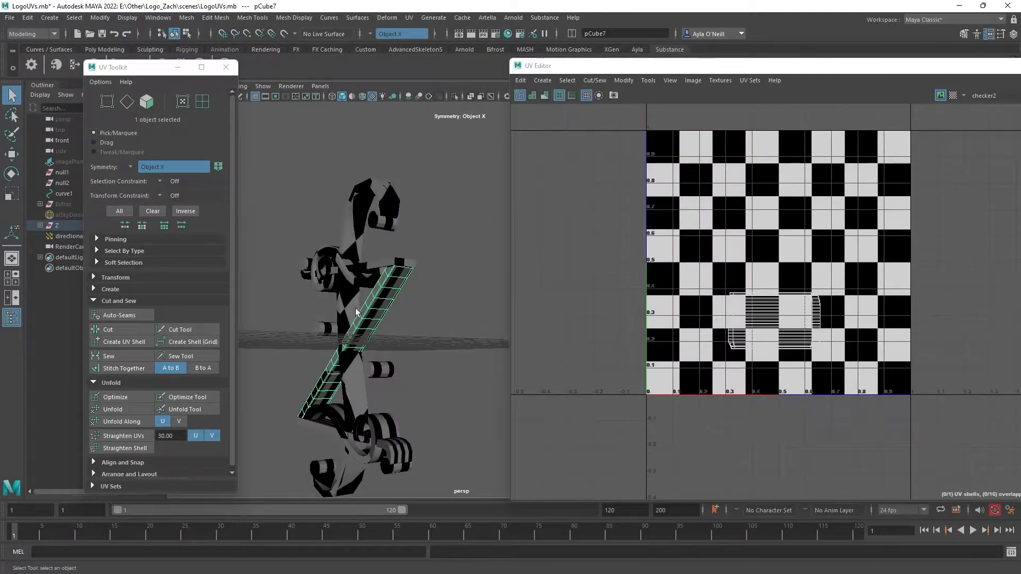
# Step: Isolate the selected diagonal bar in the perspective viewport
pyautogui.keyDown('alt'); pyautogui.moveTo(358, 348); pyautogui.dragTo(355, 285); pyautogui.keyUp('alt')
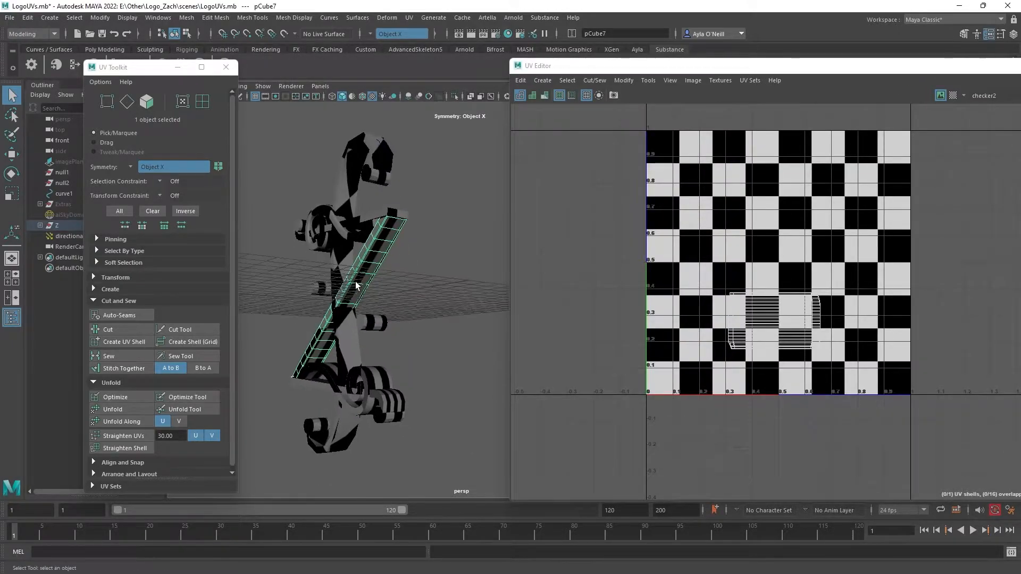
pyautogui.scroll(5, 345, 288)
pyautogui.keyDown('alt'); pyautogui.moveTo(336, 289); pyautogui.dragTo(464, 301, button='middle'); pyautogui.keyUp('alt')
pyautogui.keyDown('alt'); pyautogui.moveTo(466, 302); pyautogui.dragTo(417, 245); pyautogui.keyUp('alt')
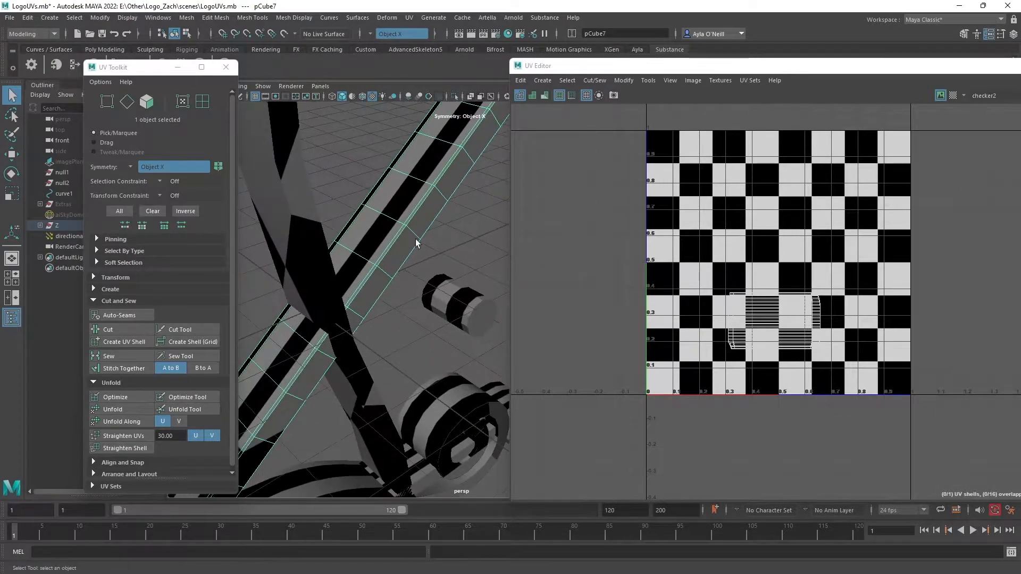
pyautogui.click(454, 96)
pyautogui.scroll(-5, 422, 201)
pyautogui.keyDown('alt'); pyautogui.moveTo(390, 262); pyautogui.dragTo(360, 268, button='middle'); pyautogui.keyUp('alt')
pyautogui.keyDown('alt'); pyautogui.moveTo(360, 268); pyautogui.dragTo(404, 313); pyautogui.keyUp('alt')
pyautogui.keyDown('alt'); pyautogui.moveTo(405, 313); pyautogui.dragTo(422, 334, button='middle'); pyautogui.keyUp('alt')
pyautogui.scroll(5, 354, 261)
# Step: Show the diagonal bar in smooth preview and select the lengthwise edge loops along its corners
pyautogui.moveTo(366, 174); pyautogui.dragTo(374, 141, button='right')
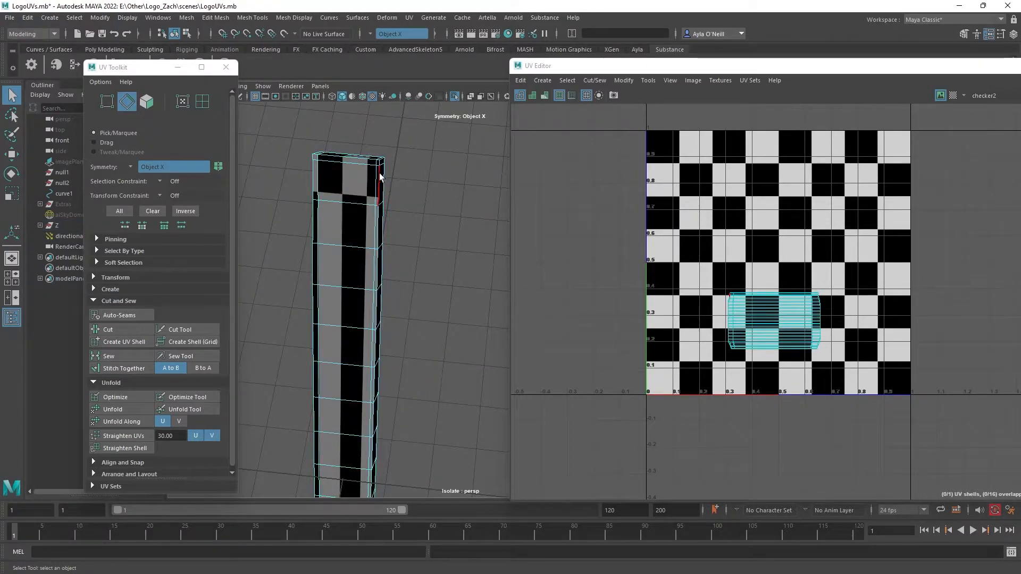
pyautogui.press('3')
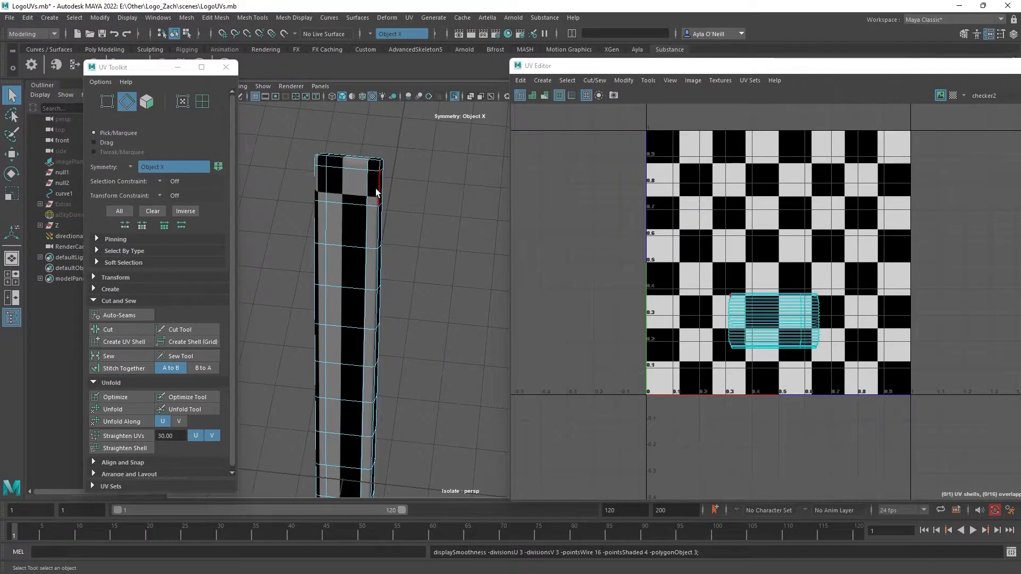
pyautogui.doubleClick(375, 189)
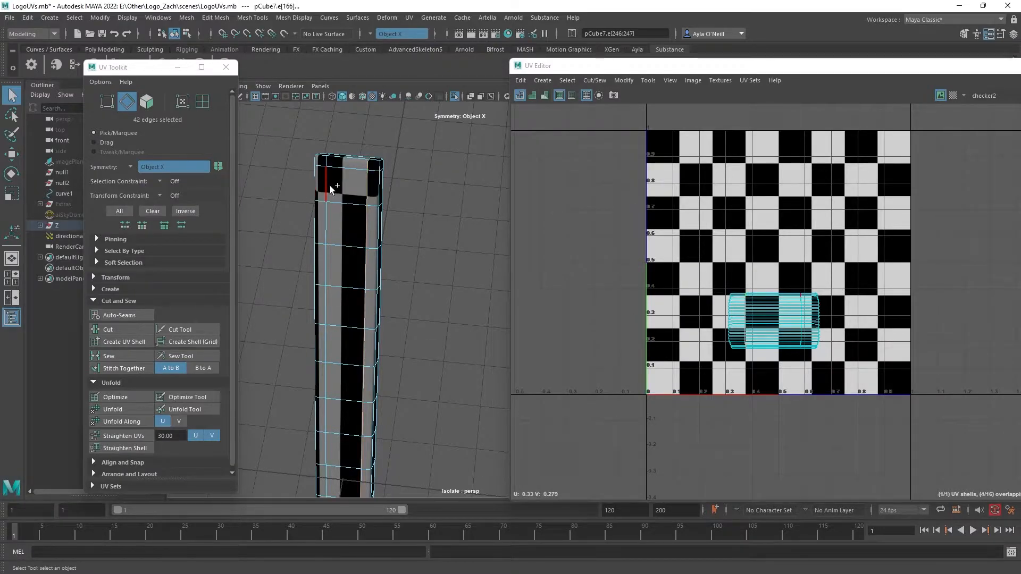
pyautogui.keyDown('alt'); pyautogui.moveTo(375, 187); pyautogui.dragTo(343, 423); pyautogui.keyUp('alt')
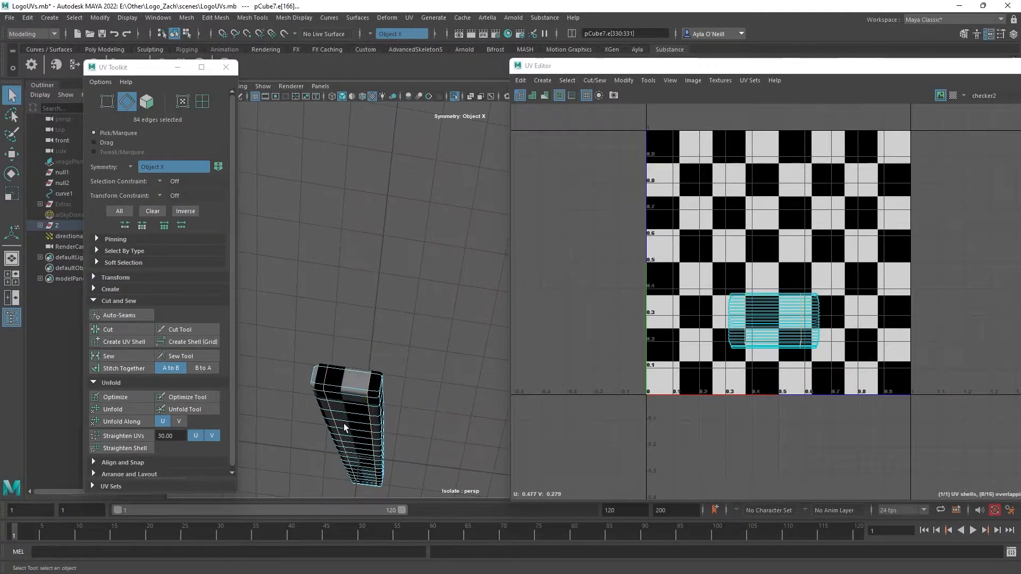
# Step: Add the border edges of the bar's end faces to the selection and cut the UVs along all selected edges
pyautogui.keyDown('shift'); pyautogui.click(345, 368); pyautogui.keyUp('shift')
pyautogui.keyDown('alt'); pyautogui.moveTo(390, 423); pyautogui.dragTo(378, 338); pyautogui.keyUp('alt')
pyautogui.keyDown('shift'); pyautogui.doubleClick(393, 295); pyautogui.keyUp('shift')
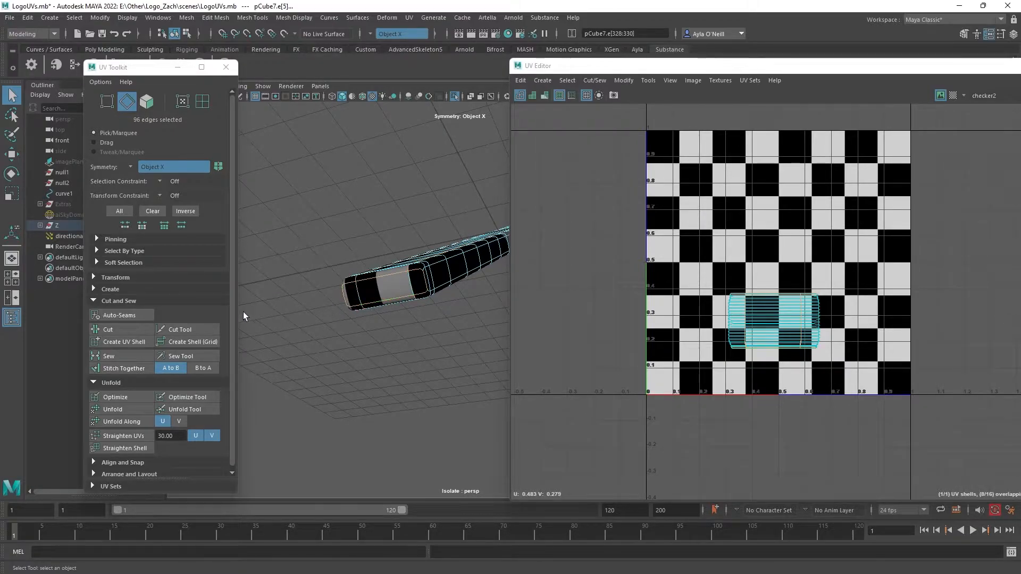
pyautogui.click(114, 329)
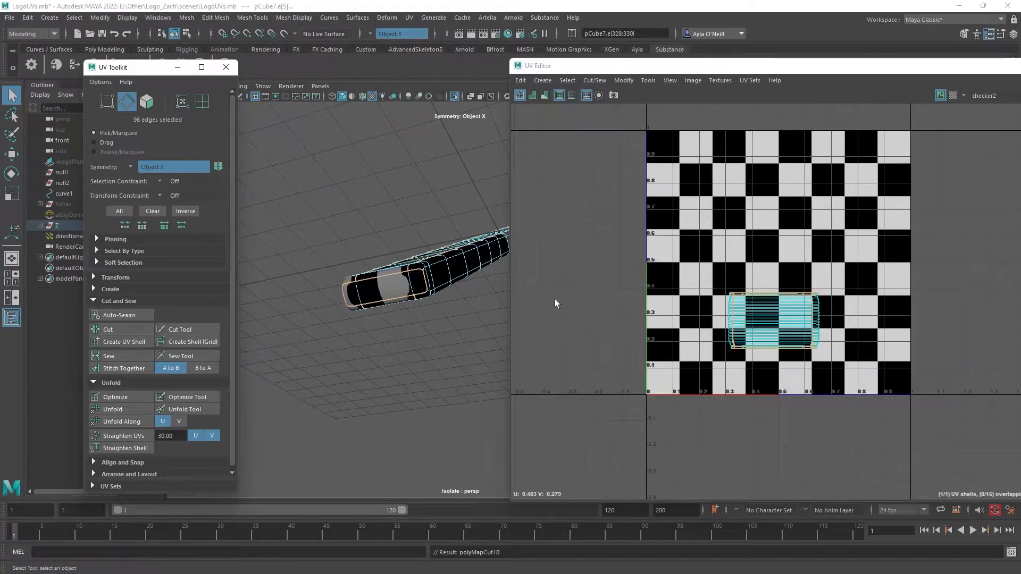
# Step: Select all of the diagonal bar's UV shells, unfold them and lay them out in the 0–1 UV tile
pyautogui.moveTo(749, 320); pyautogui.dragTo(712, 311, button='right')
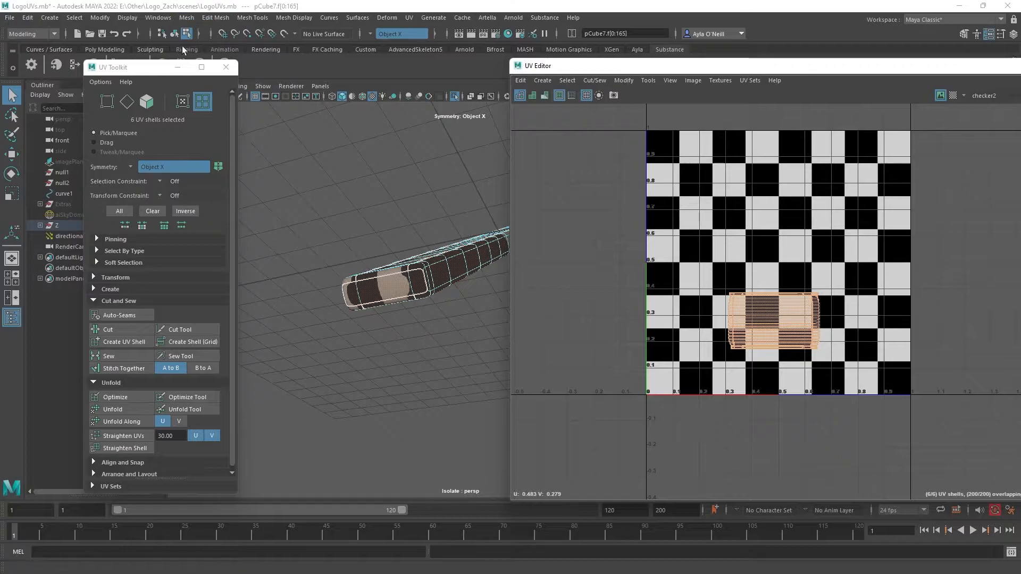
pyautogui.click(113, 408)
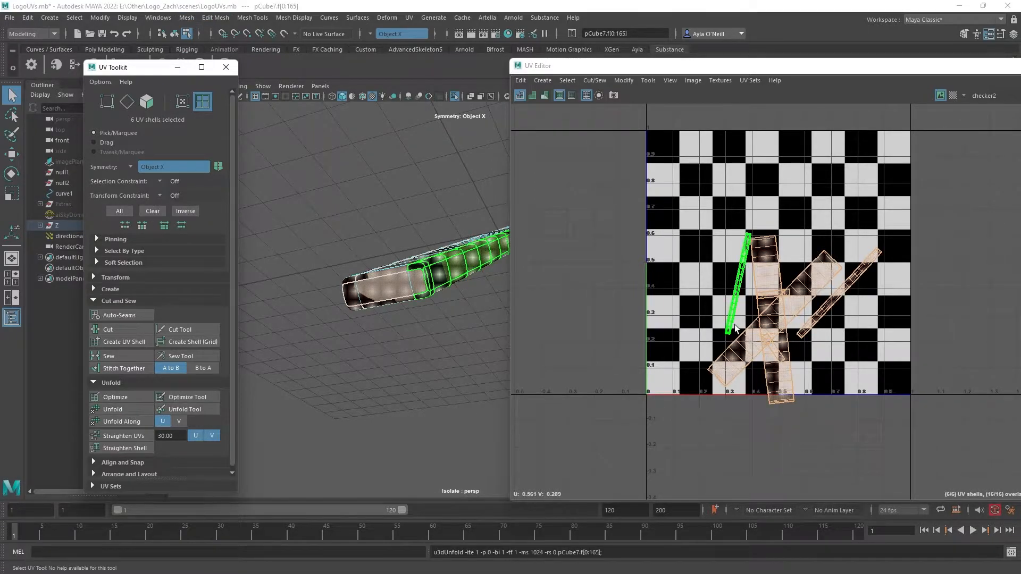
pyautogui.click(624, 80)
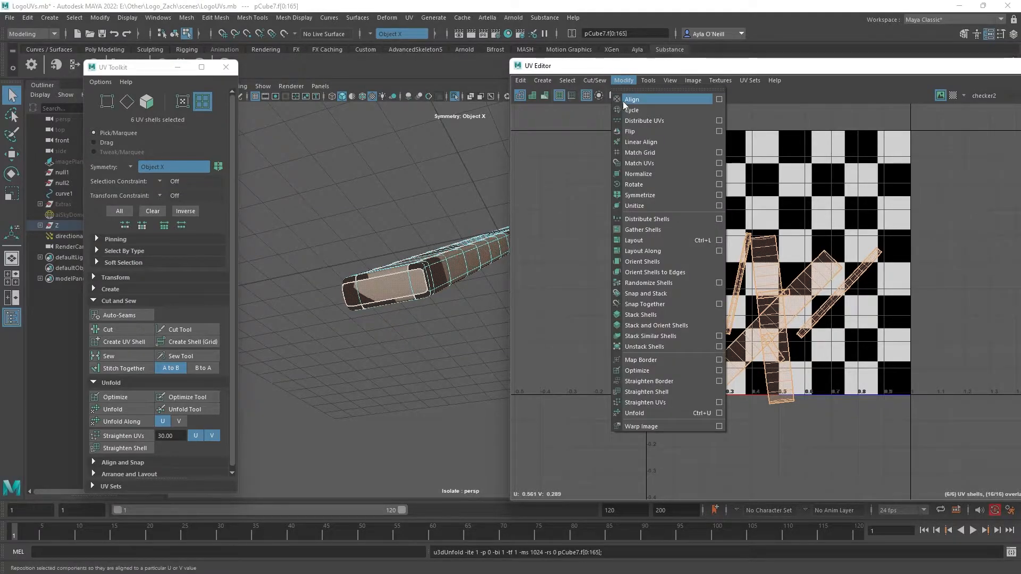
pyautogui.click(634, 241)
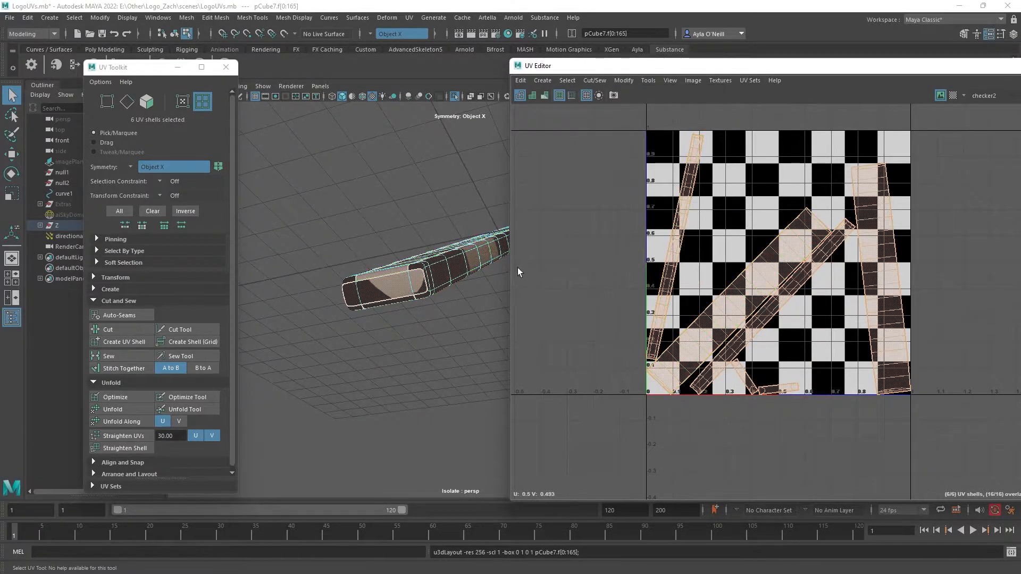
# Step: Take the diagonal bar out of isolation, switch back to object selection and clear the selection
pyautogui.click(452, 96)
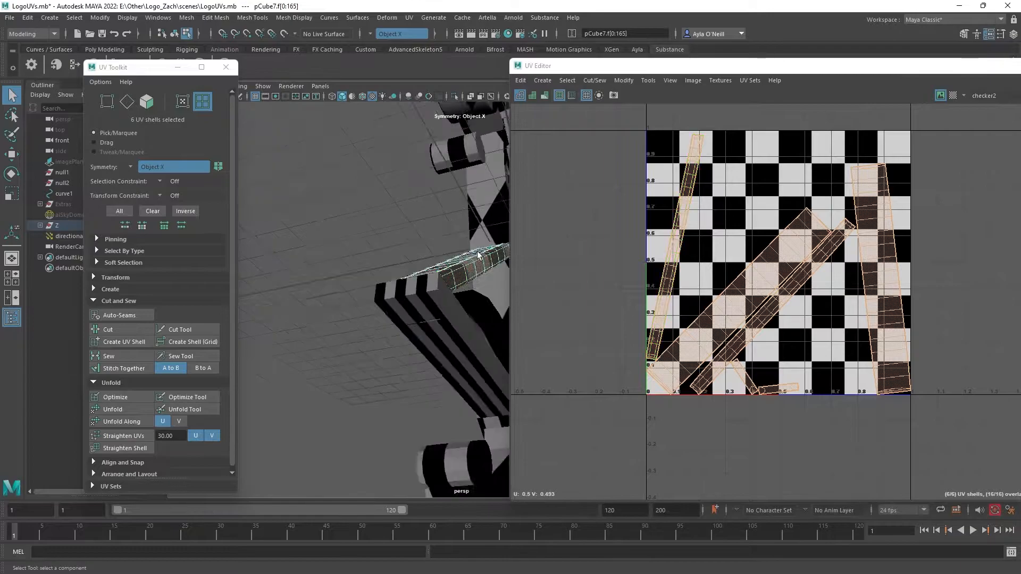
pyautogui.keyDown('alt'); pyautogui.moveTo(426, 277); pyautogui.dragTo(371, 381); pyautogui.keyUp('alt')
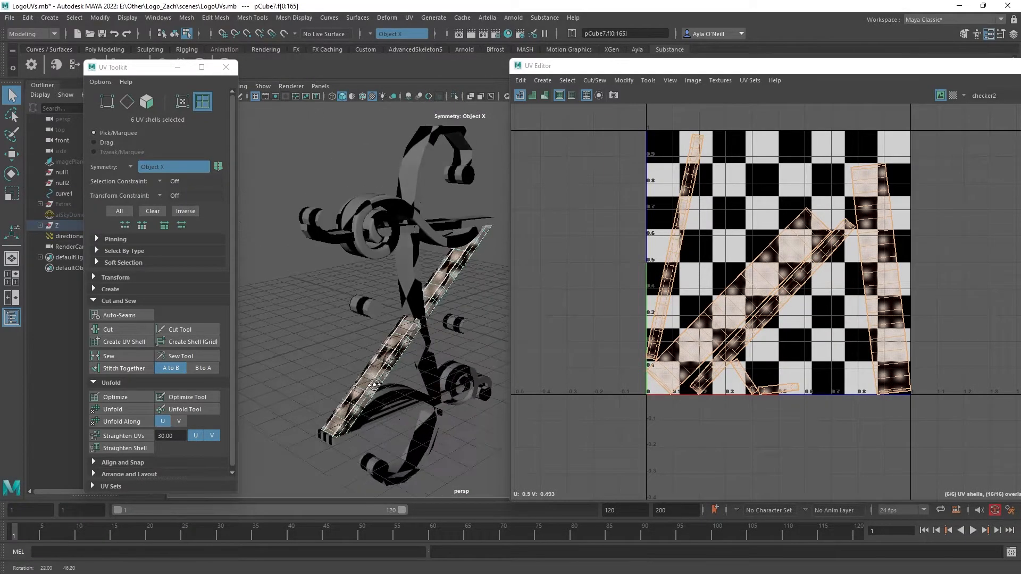
pyautogui.moveTo(418, 325); pyautogui.dragTo(480, 278, button='right')
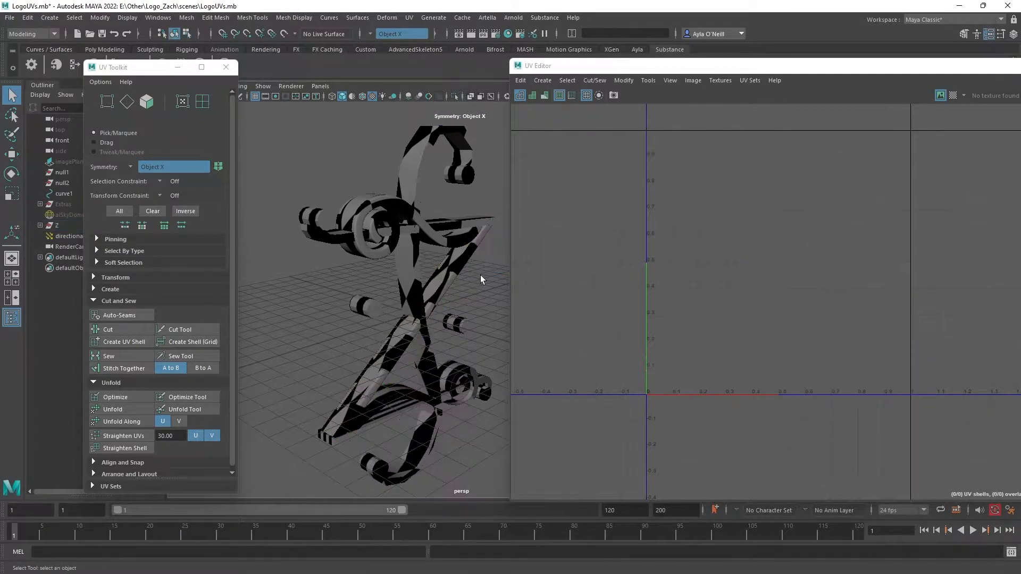
pyautogui.keyDown('alt'); pyautogui.moveTo(442, 325); pyautogui.dragTo(389, 302); pyautogui.keyUp('alt')
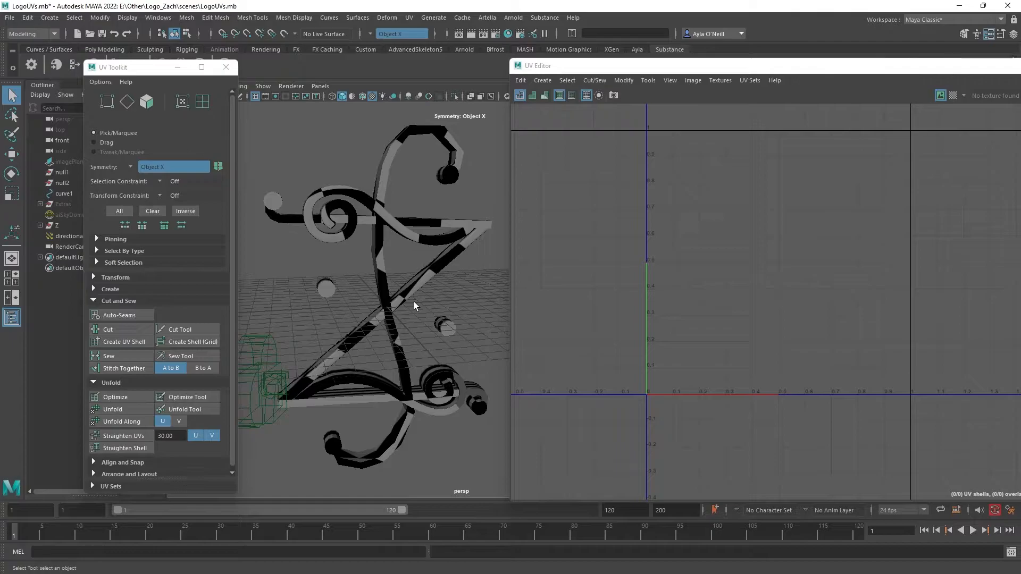
pyautogui.keyDown('alt'); pyautogui.moveTo(414, 301); pyautogui.dragTo(317, 307); pyautogui.keyUp('alt')
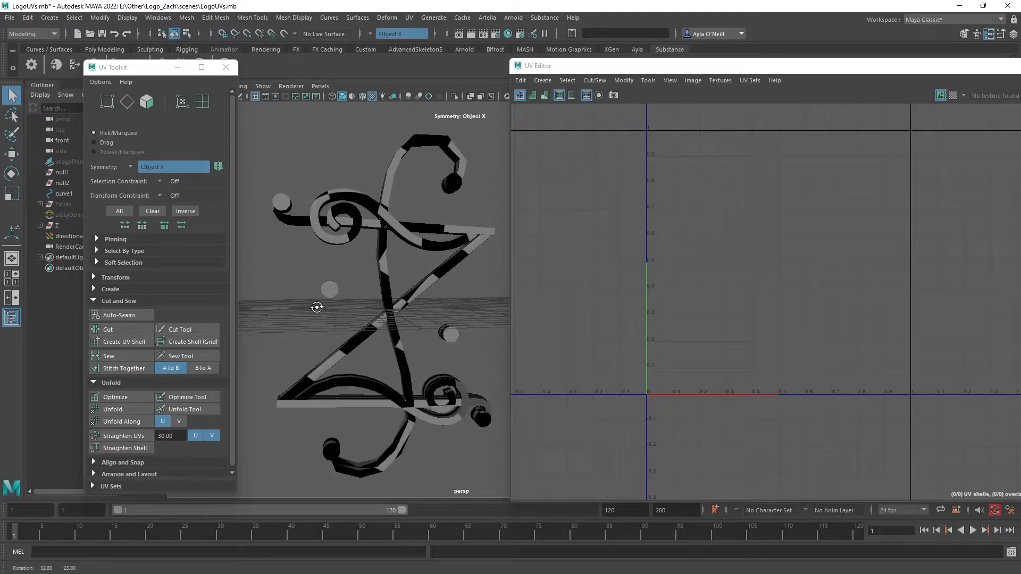
# Step: Select the tall S-shaped piece running through the middle of the logo
pyautogui.click(386, 254)
pyautogui.keyDown('alt'); pyautogui.moveTo(385, 254); pyautogui.dragTo(441, 354, button='middle'); pyautogui.keyUp('alt')
pyautogui.keyDown('alt'); pyautogui.moveTo(441, 354); pyautogui.dragTo(503, 380); pyautogui.keyUp('alt')
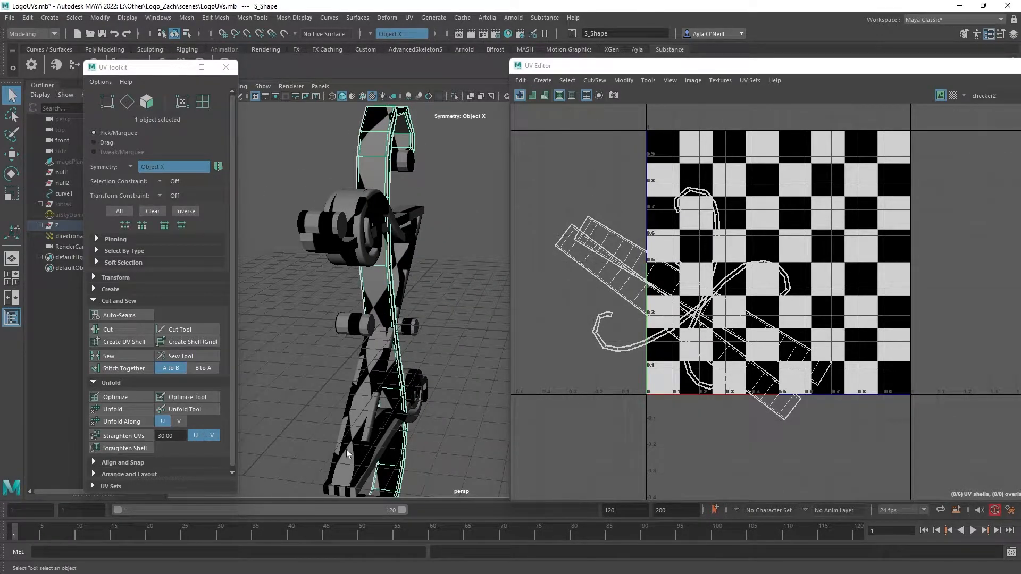
# Step: Select the diagonal bar again, pick all of its UV shells and delete its UVs
pyautogui.keyDown('alt'); pyautogui.moveTo(367, 388); pyautogui.dragTo(447, 265); pyautogui.keyUp('alt')
pyautogui.click(348, 381)
pyautogui.press('f')
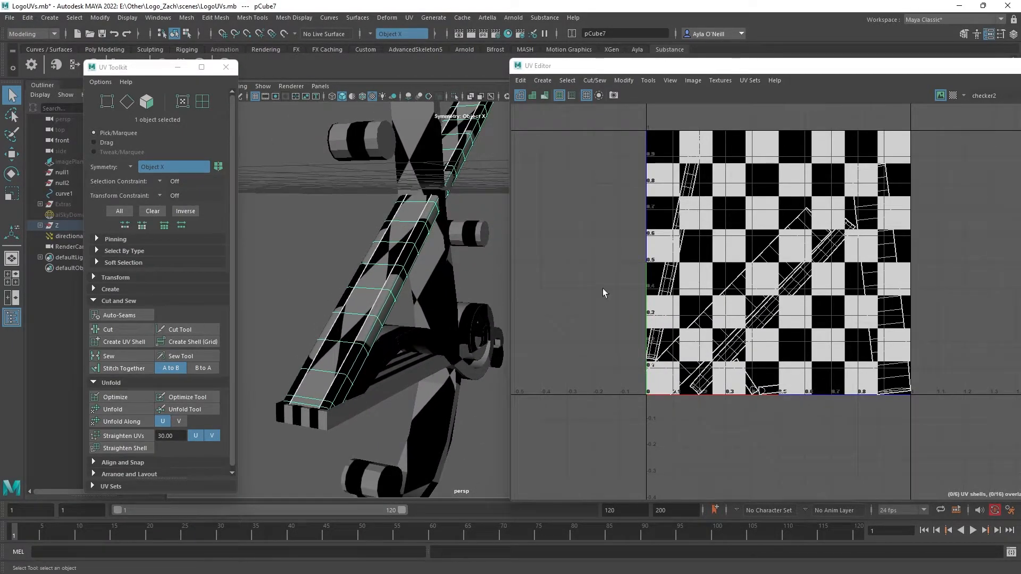
pyautogui.moveTo(793, 289); pyautogui.dragTo(768, 276, button='right')
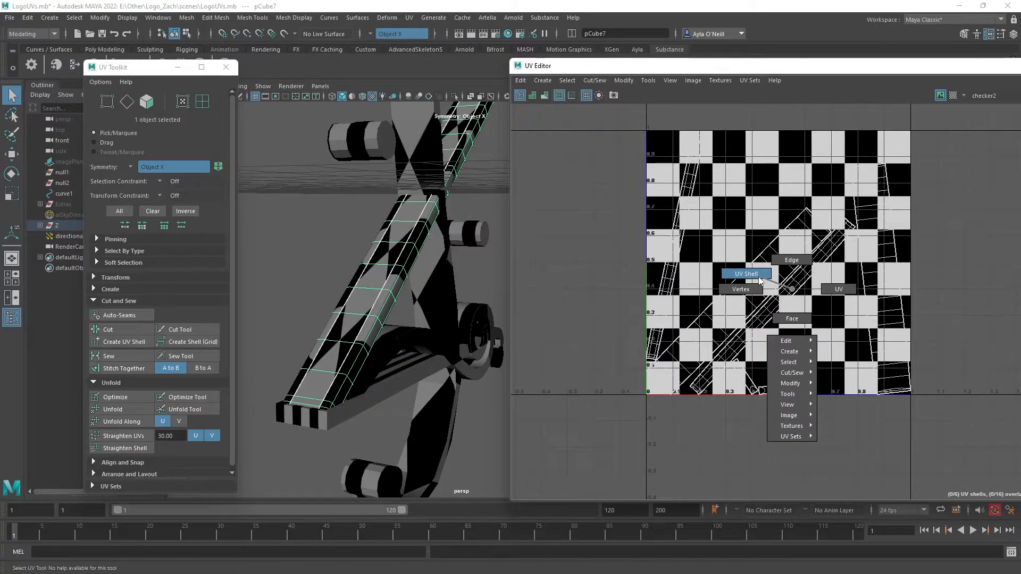
pyautogui.click(761, 281)
pyautogui.moveTo(636, 129); pyautogui.dragTo(909, 411)
pyautogui.press('Delete')
# Step: Apply a planar UV projection to the diagonal bar
pyautogui.moveTo(370, 270); pyautogui.dragTo(402, 261, button='right')
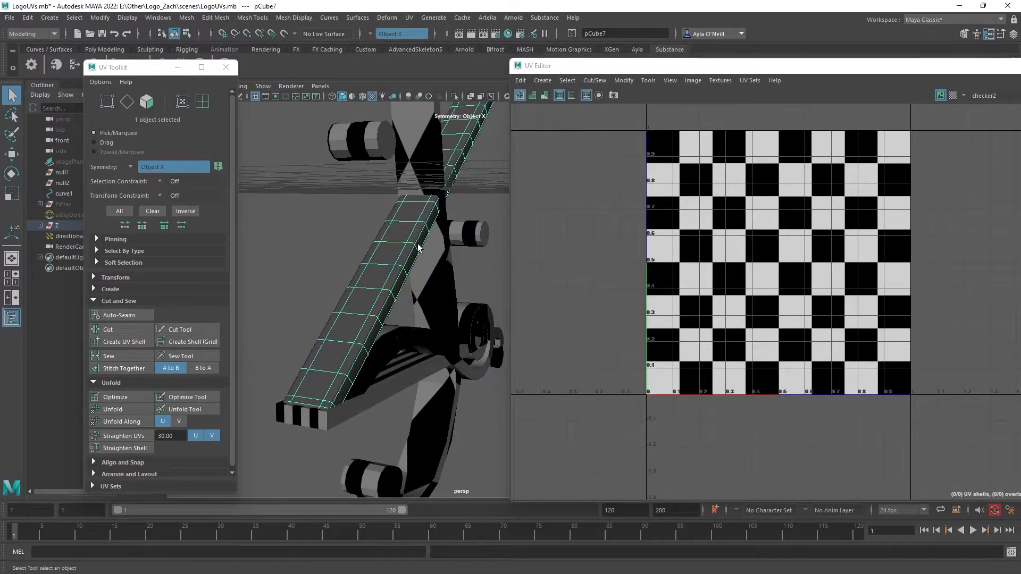
pyautogui.click(410, 17)
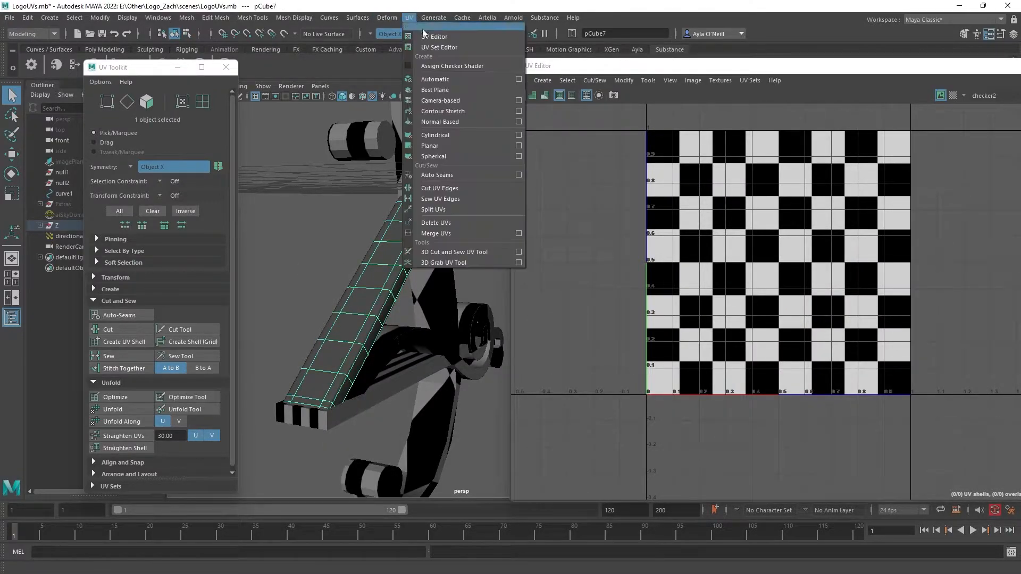
pyautogui.click(449, 144)
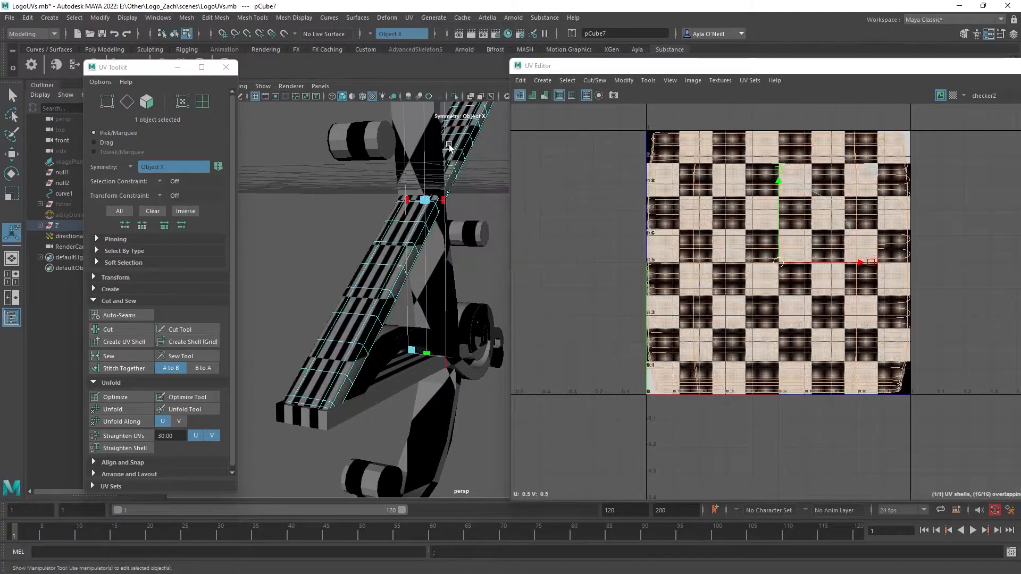
# Step: Select the lengthwise edge loops along the corners on both sides of the diagonal bar
pyautogui.moveTo(368, 284); pyautogui.dragTo(383, 255, button='right')
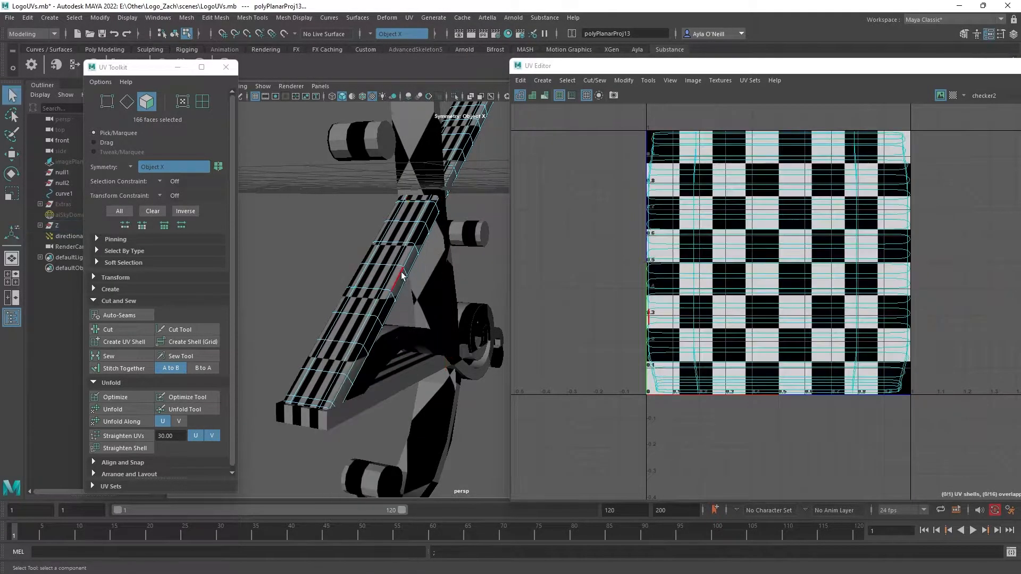
pyautogui.doubleClick(396, 278)
pyautogui.keyDown('shift'); pyautogui.doubleClick(363, 367); pyautogui.keyUp('shift')
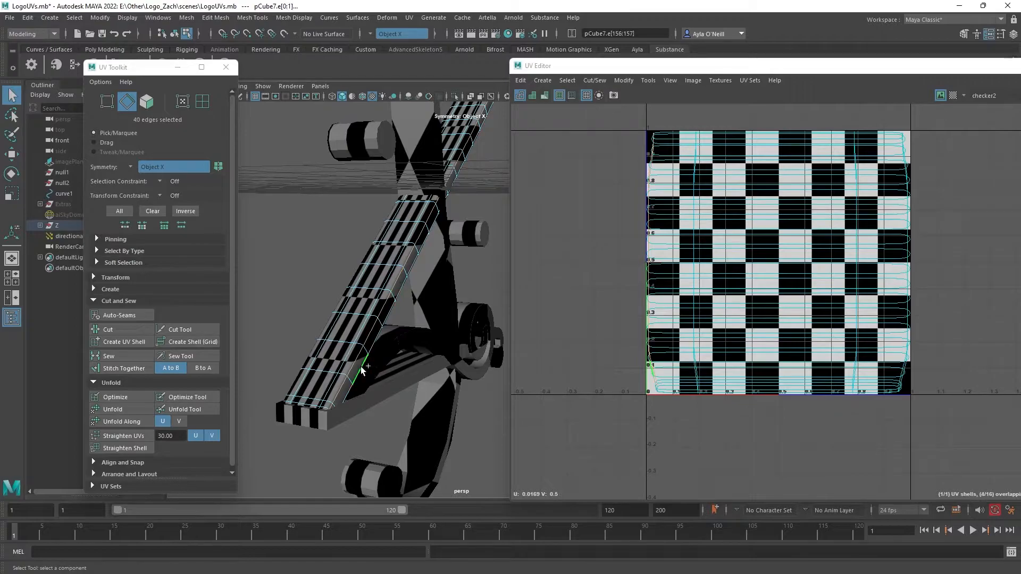
pyautogui.keyDown('alt'); pyautogui.moveTo(316, 360); pyautogui.dragTo(436, 282); pyautogui.keyUp('alt')
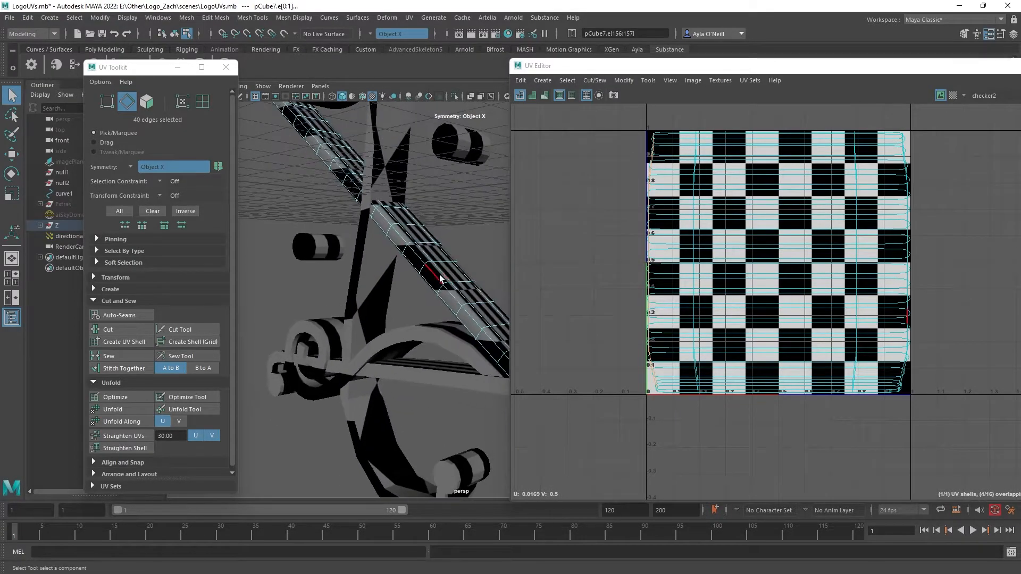
pyautogui.keyDown('shift'); pyautogui.doubleClick(419, 313); pyautogui.keyUp('shift')
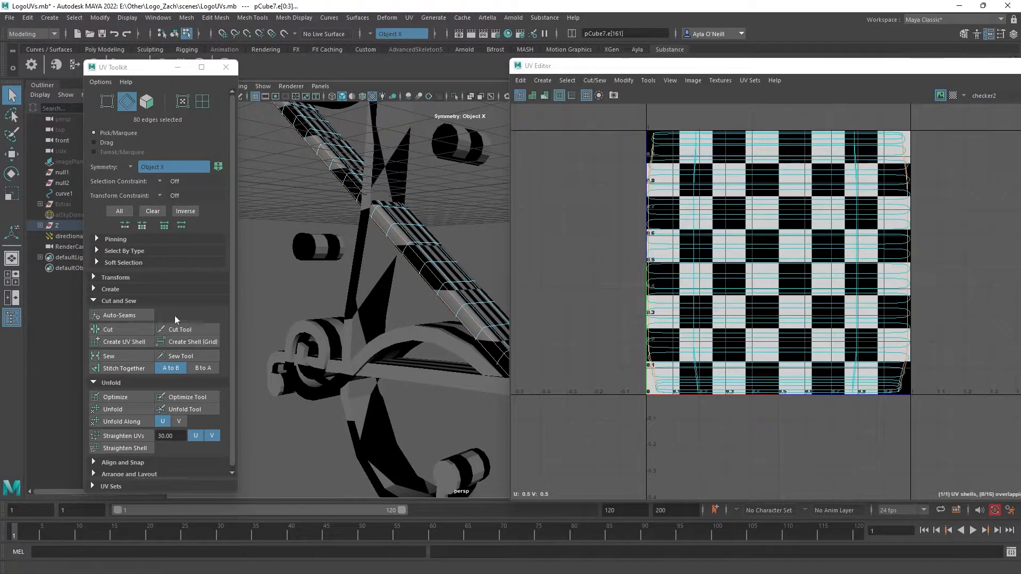
# Step: Isolate the diagonal bar in the viewport with its end face in view
pyautogui.keyDown('alt'); pyautogui.moveTo(413, 288); pyautogui.dragTo(348, 317); pyautogui.keyUp('alt')
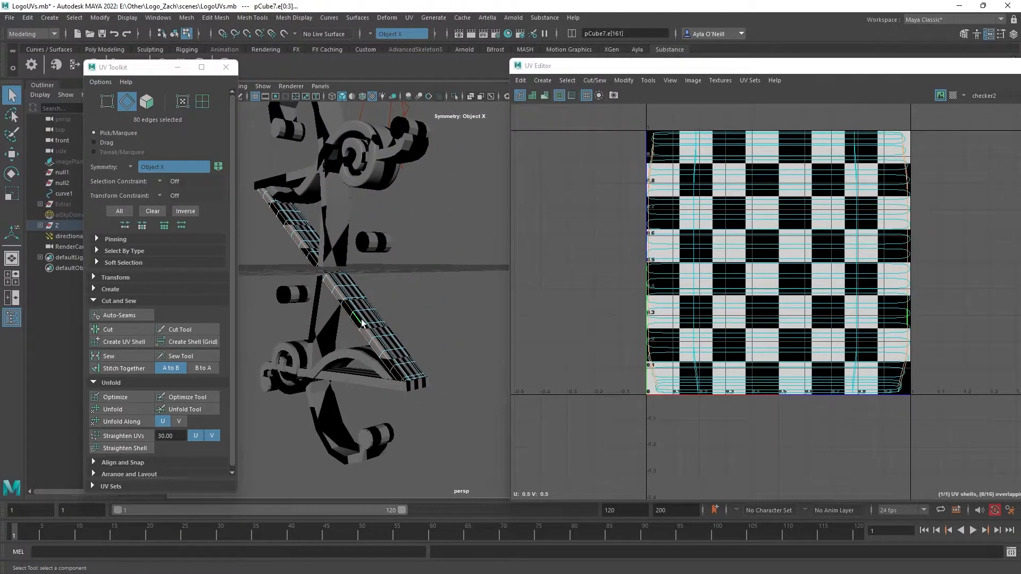
pyautogui.moveTo(362, 323); pyautogui.dragTo(369, 257, button='right')
pyautogui.click(455, 96)
pyautogui.keyDown('alt'); pyautogui.moveTo(369, 257); pyautogui.dragTo(404, 366); pyautogui.keyUp('alt')
pyautogui.scroll(4, 410, 361)
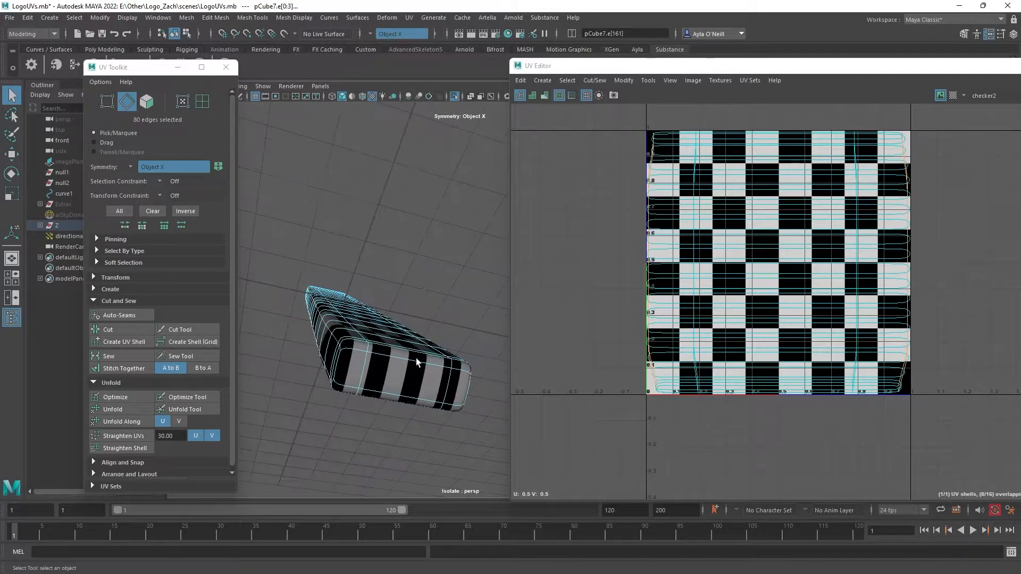
# Step: Add the border edges of the bar's two end faces to the edge selection and cut the UVs there
pyautogui.keyDown('shift'); pyautogui.doubleClick(362, 350); pyautogui.keyUp('shift')
pyautogui.keyDown('shift'); pyautogui.doubleClick(349, 386); pyautogui.keyUp('shift')
pyautogui.moveTo(414, 293)
pyautogui.keyDown('alt'); pyautogui.mouseDown()
pyautogui.moveTo(360, 274)
pyautogui.moveTo(417, 293)
pyautogui.mouseUp(); pyautogui.keyUp('alt')
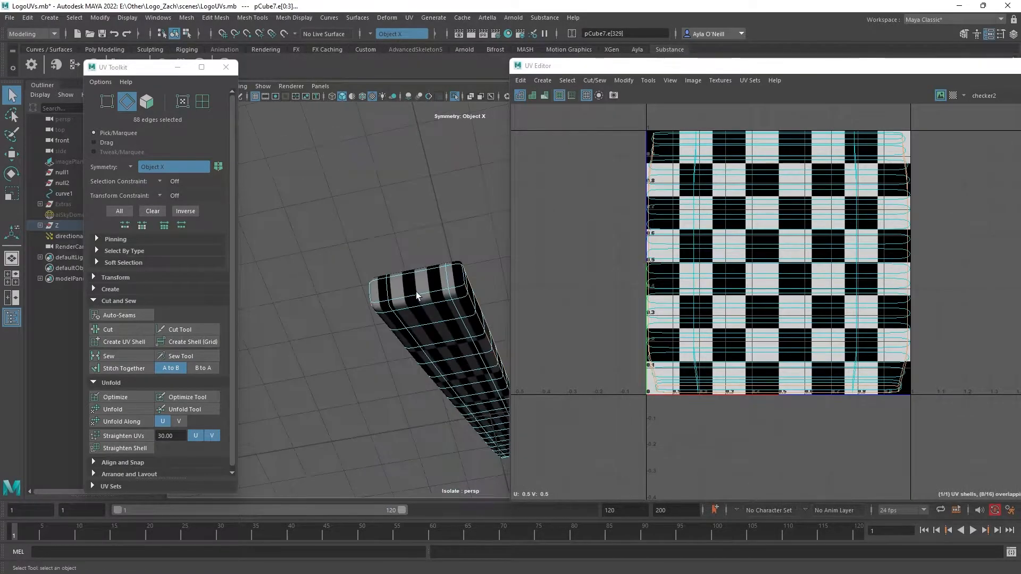
pyautogui.keyDown('shift'); pyautogui.doubleClick(418, 290); pyautogui.keyUp('shift')
pyautogui.keyDown('shift'); pyautogui.doubleClick(416, 267); pyautogui.keyUp('shift')
pyautogui.keyDown('shift'); pyautogui.click(447, 273); pyautogui.keyUp('shift')
pyautogui.click(134, 329)
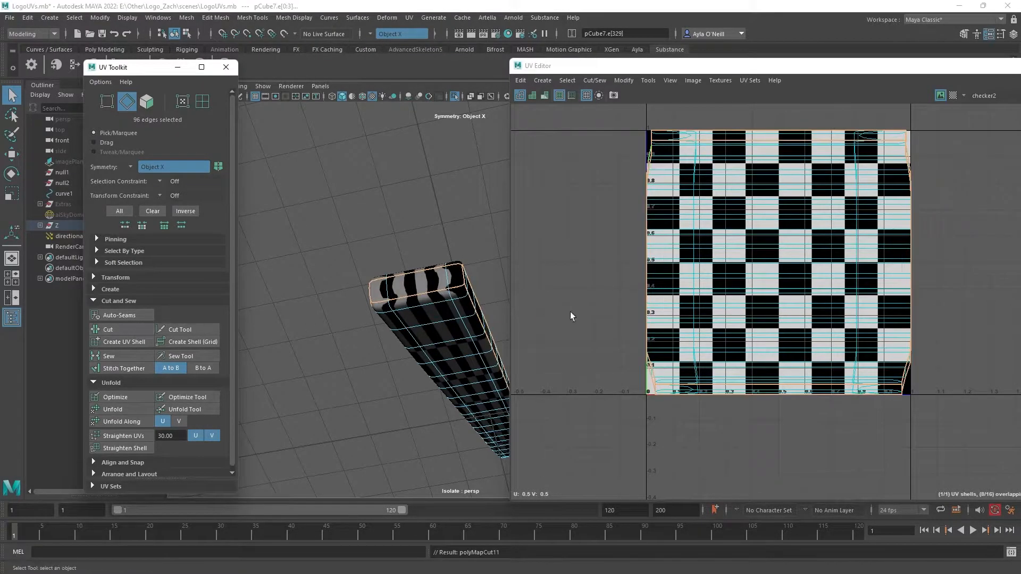
# Step: Select all of the bar's UV shells, unfold them, lay them out in the UV tile and return to object selection
pyautogui.moveTo(729, 296); pyautogui.dragTo(675, 277, button='right')
pyautogui.moveTo(583, 116); pyautogui.dragTo(955, 450)
pyautogui.click(113, 409)
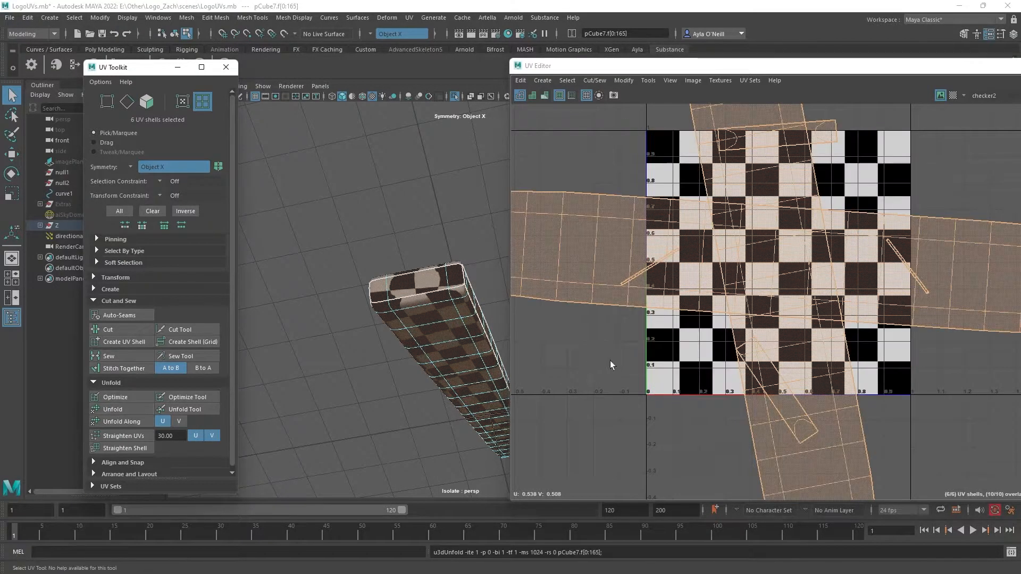
pyautogui.scroll(-4, 712, 328)
pyautogui.keyDown('alt'); pyautogui.moveTo(423, 303); pyautogui.dragTo(378, 370); pyautogui.keyUp('alt')
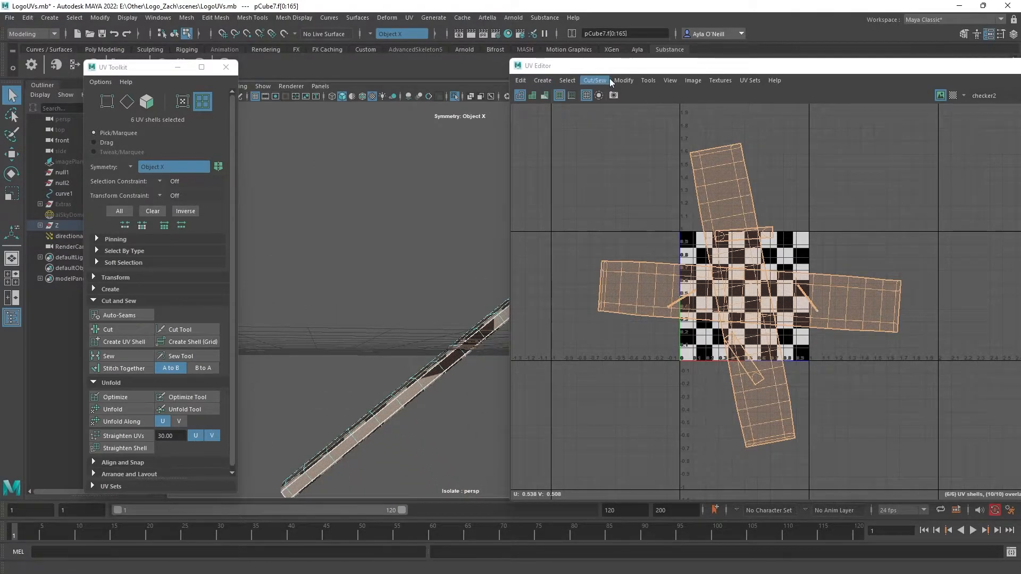
pyautogui.click(631, 82)
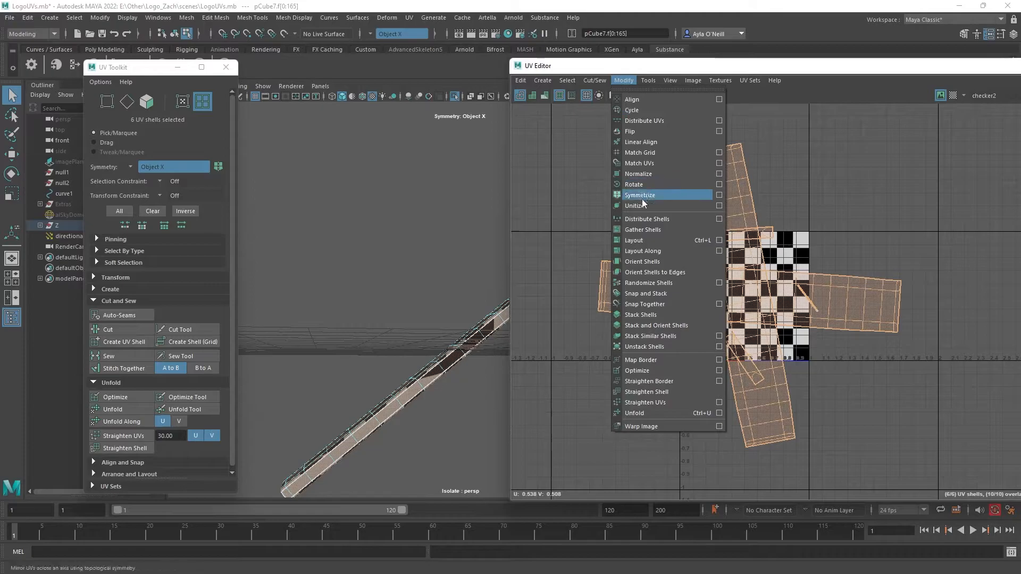
pyautogui.click(644, 241)
pyautogui.moveTo(403, 371); pyautogui.dragTo(446, 270, button='right')
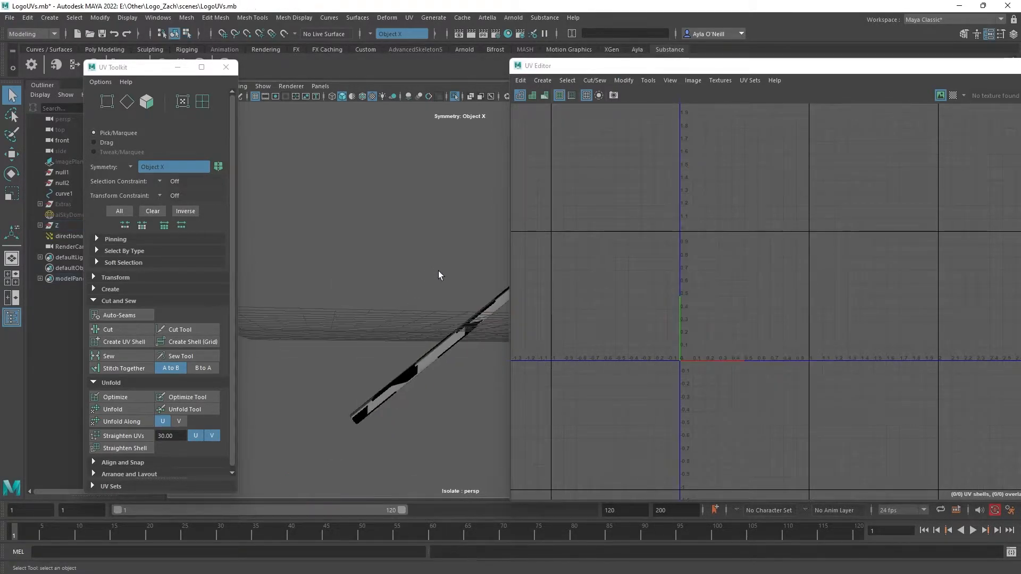
pyautogui.keyDown('alt'); pyautogui.moveTo(362, 254); pyautogui.dragTo(317, 259, button='middle'); pyautogui.keyUp('alt')
pyautogui.keyDown('alt'); pyautogui.moveTo(423, 326); pyautogui.dragTo(399, 319); pyautogui.keyUp('alt')
# Step: Undo the repeated projection, cutting, unfolding and layout on the diagonal bar, back to before its UVs were deleted
pyautogui.hotkey('ctrl', 'z')
pyautogui.hotkey('ctrl', 'z')
pyautogui.hotkey('ctrl', 'z')
pyautogui.hotkey('ctrl', 'z')
pyautogui.hotkey('ctrl', 'z')
pyautogui.hotkey('ctrl', 'z')
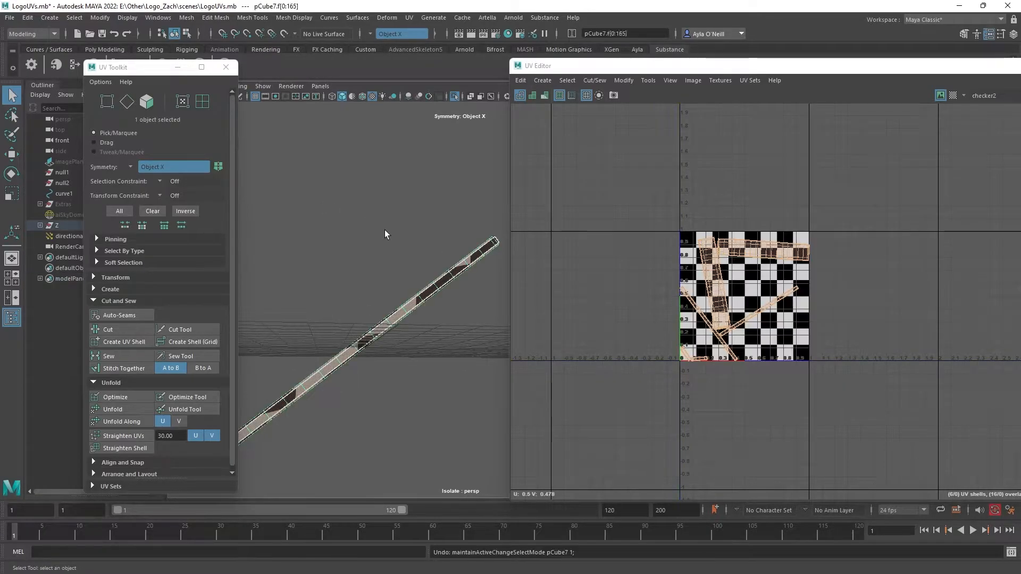
pyautogui.hotkey('ctrl', 'z')
pyautogui.hotkey('ctrl', 'z')
pyautogui.hotkey('ctrl', 'z')
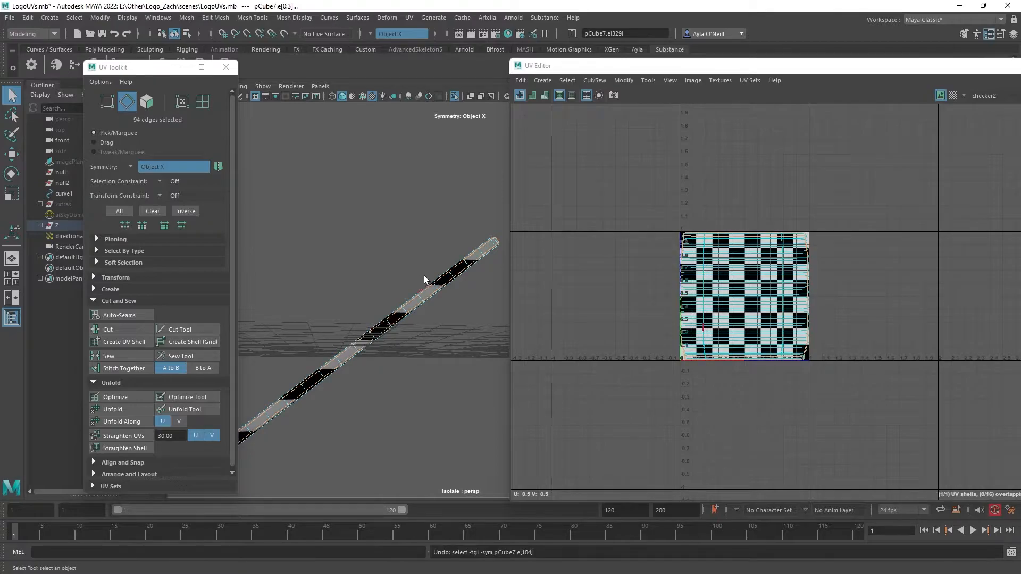
pyautogui.hotkey('ctrl', 'z')
pyautogui.hotkey('ctrl', 'z')
pyautogui.hotkey('ctrl', 'z')
pyautogui.hotkey('ctrl', 'z')
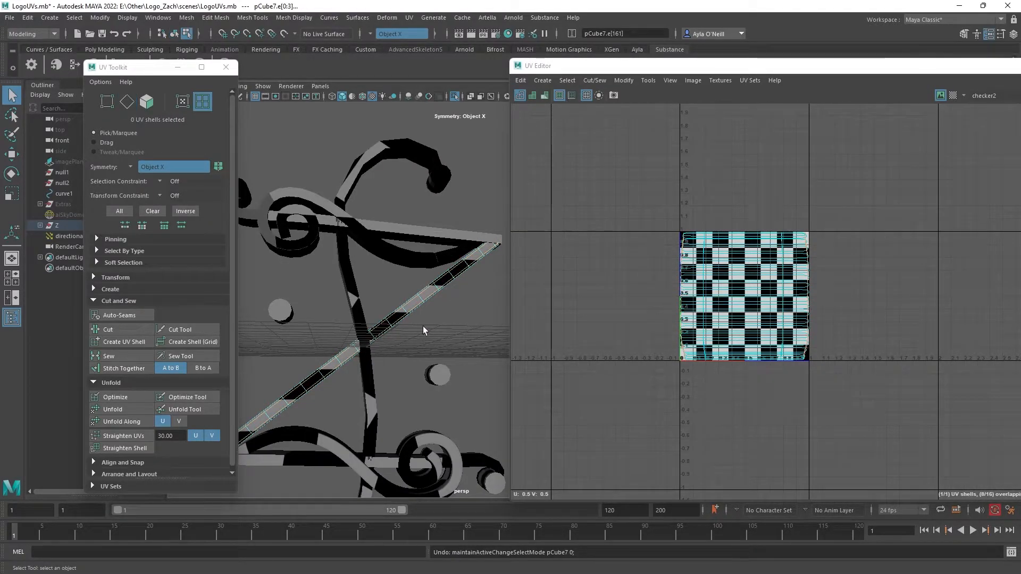
pyautogui.hotkey('ctrl', 'z')
pyautogui.hotkey('ctrl', 'z')
pyautogui.hotkey('ctrl', 'z')
pyautogui.hotkey('ctrl', 'z')
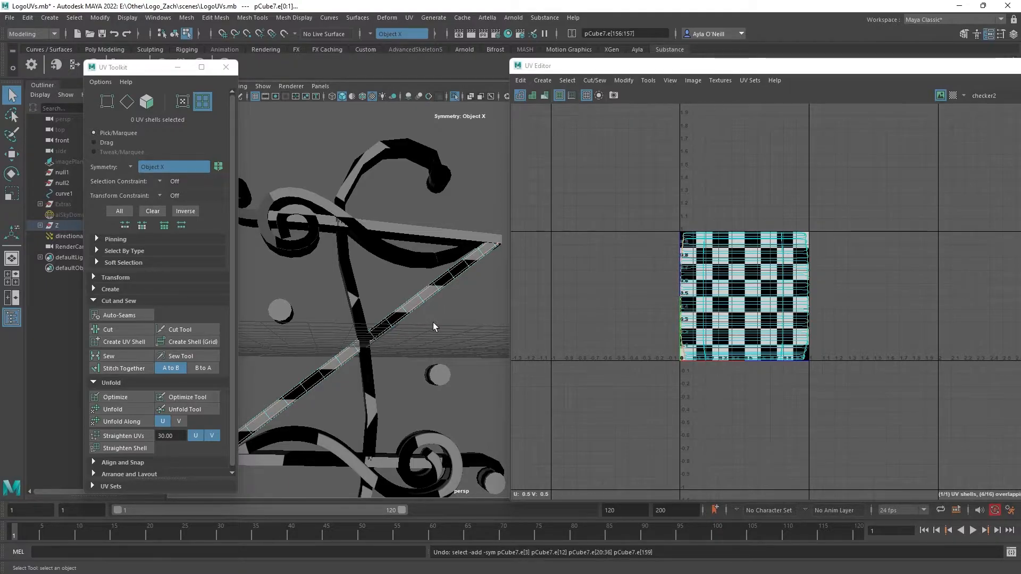
pyautogui.hotkey('ctrl', 'z')
pyautogui.hotkey('ctrl', 'z')
pyautogui.hotkey('ctrl', 'z')
pyautogui.hotkey('ctrl', 'z')
pyautogui.hotkey('ctrl', 'z')
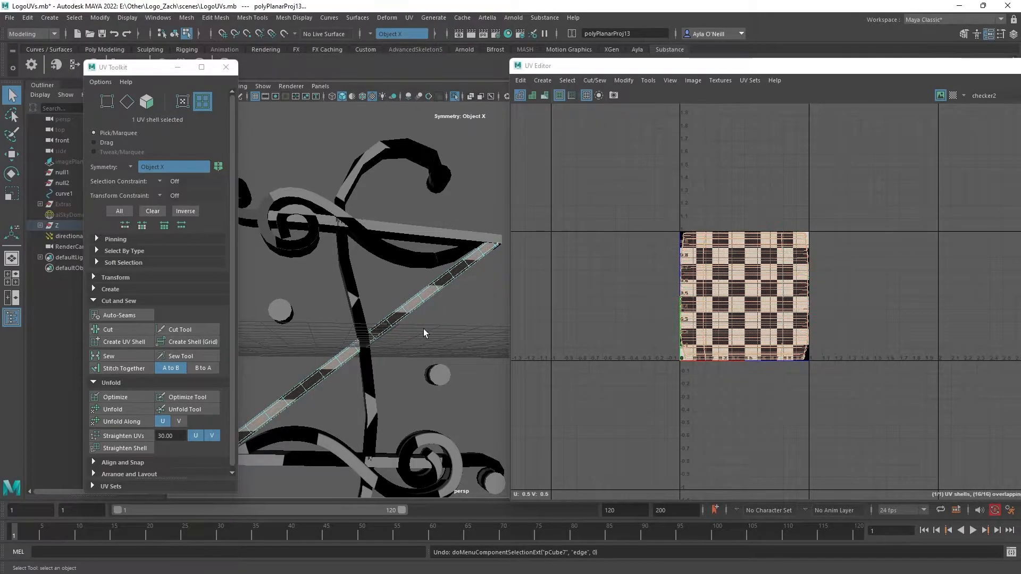
pyautogui.hotkey('ctrl', 'z')
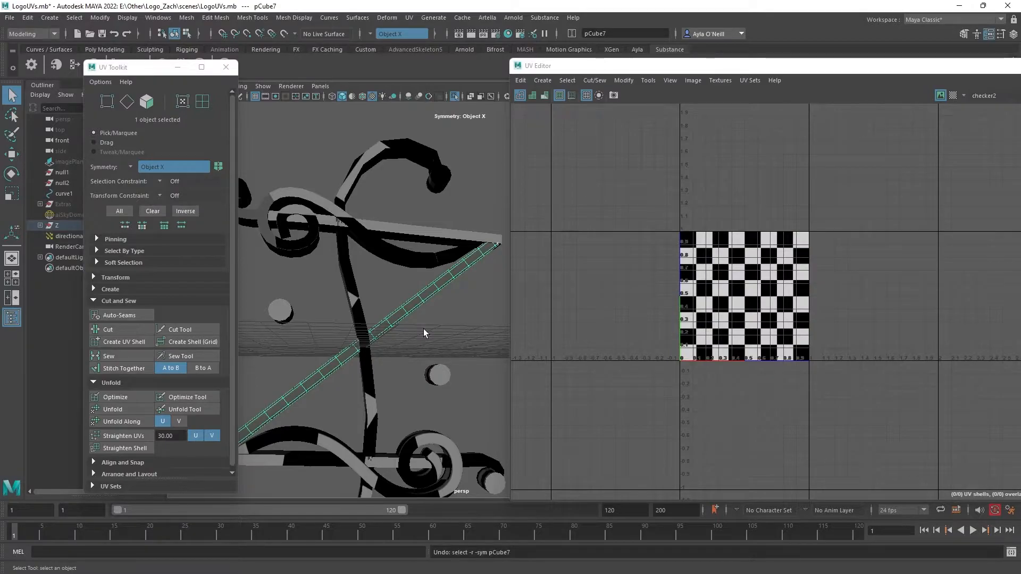
pyautogui.hotkey('ctrl', 'z')
pyautogui.hotkey('ctrl', 'z')
pyautogui.hotkey('ctrl', 'z')
# Step: Switch back to object selection, then select and isolate the curled scroll piece beneath the horizontal top bar
pyautogui.keyDown('alt'); pyautogui.moveTo(424, 329); pyautogui.dragTo(410, 349); pyautogui.keyUp('alt')
pyautogui.click(467, 355)
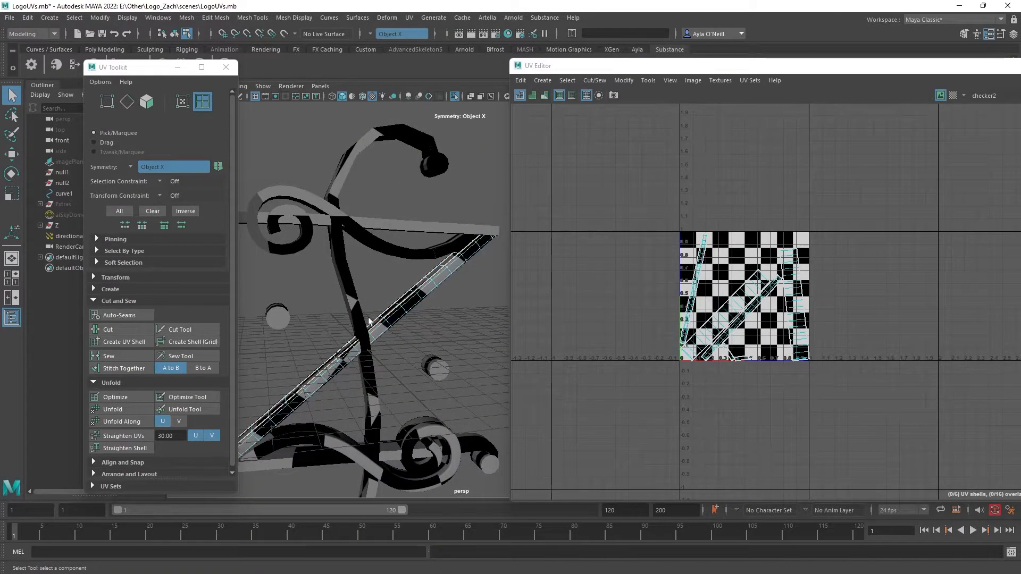
pyautogui.click(481, 236)
pyautogui.moveTo(458, 246); pyautogui.dragTo(503, 232, button='right')
pyautogui.click(461, 231)
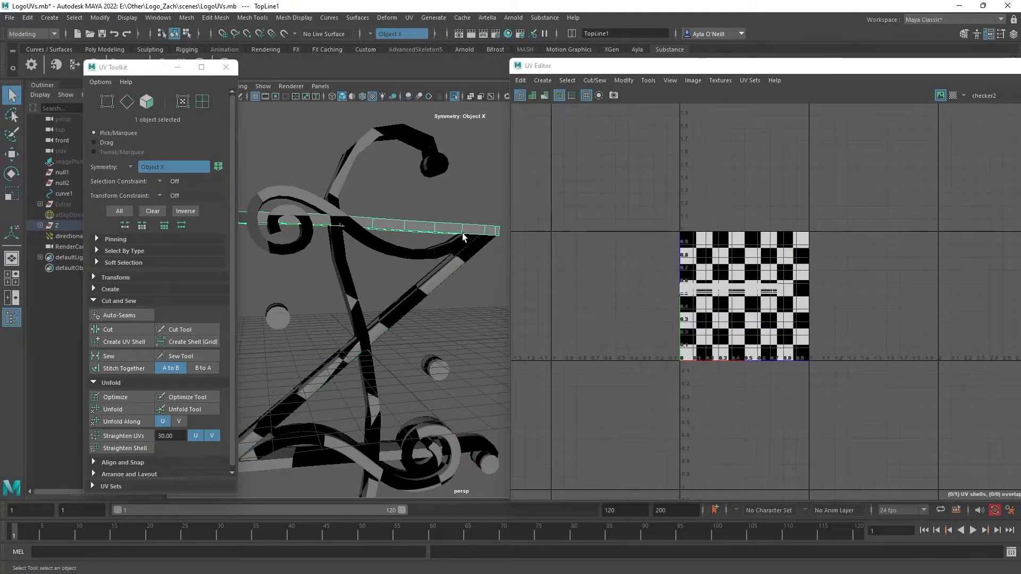
pyautogui.keyDown('alt'); pyautogui.moveTo(464, 218); pyautogui.dragTo(429, 283); pyautogui.keyUp('alt')
pyautogui.keyDown('alt'); pyautogui.moveTo(429, 282); pyautogui.dragTo(416, 332, button='middle'); pyautogui.keyUp('alt')
pyautogui.click(456, 292)
pyautogui.click(314, 429)
pyautogui.keyDown('alt'); pyautogui.moveTo(399, 286); pyautogui.dragTo(410, 328); pyautogui.keyUp('alt')
pyautogui.click(426, 260)
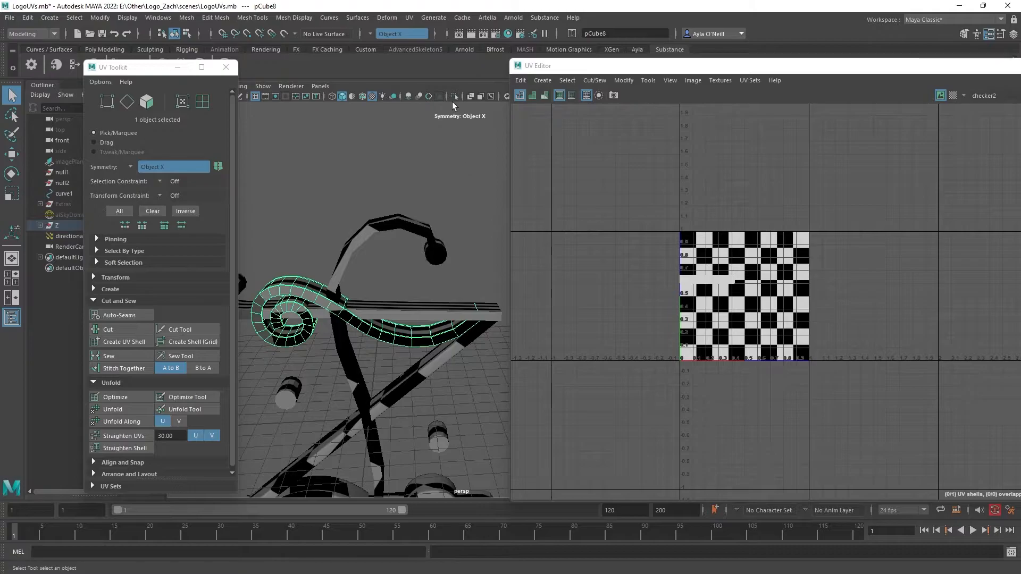
pyautogui.click(454, 97)
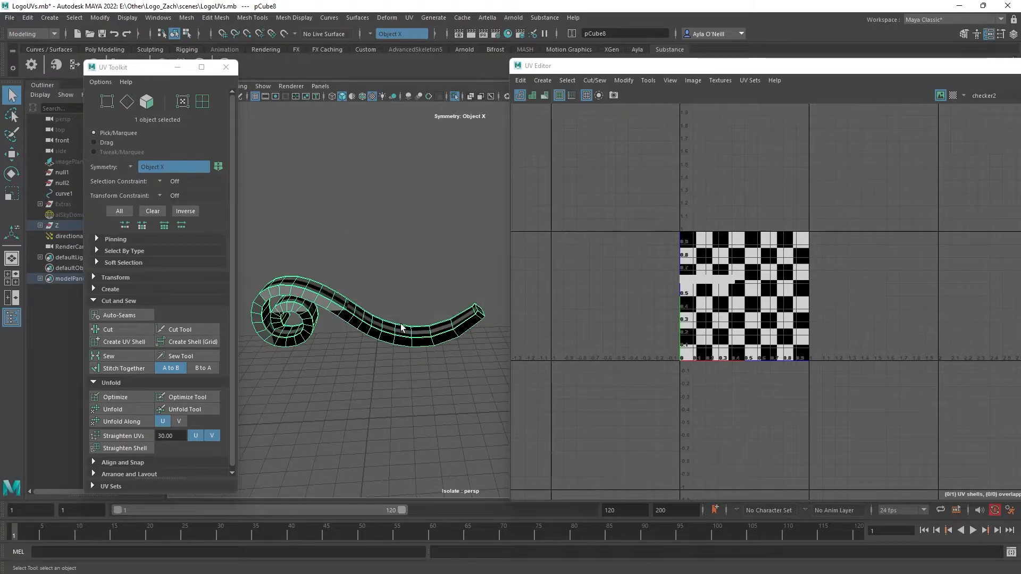
# Step: Select the lengthwise edge loops along the corners of the scroll piece
pyautogui.keyDown('alt'); pyautogui.moveTo(386, 337); pyautogui.dragTo(379, 385); pyautogui.keyUp('alt')
pyautogui.keyDown('alt'); pyautogui.moveTo(320, 277); pyautogui.dragTo(356, 291, button='middle'); pyautogui.keyUp('alt')
pyautogui.keyDown('alt'); pyautogui.moveTo(355, 292); pyautogui.dragTo(385, 257, button='right'); pyautogui.keyUp('alt')
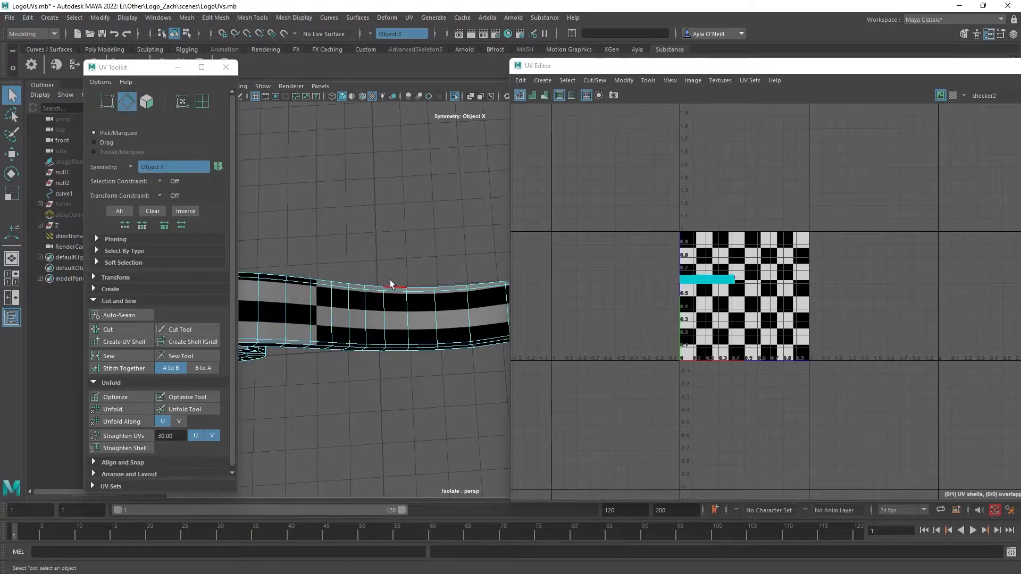
pyautogui.doubleClick(390, 281)
pyautogui.keyDown('alt'); pyautogui.moveTo(400, 379); pyautogui.dragTo(369, 317); pyautogui.keyUp('alt')
pyautogui.keyDown('alt'); pyautogui.moveTo(400, 403); pyautogui.dragTo(398, 372); pyautogui.keyUp('alt')
pyautogui.keyDown('alt'); pyautogui.moveTo(397, 373); pyautogui.dragTo(419, 377, button='right'); pyautogui.keyUp('alt')
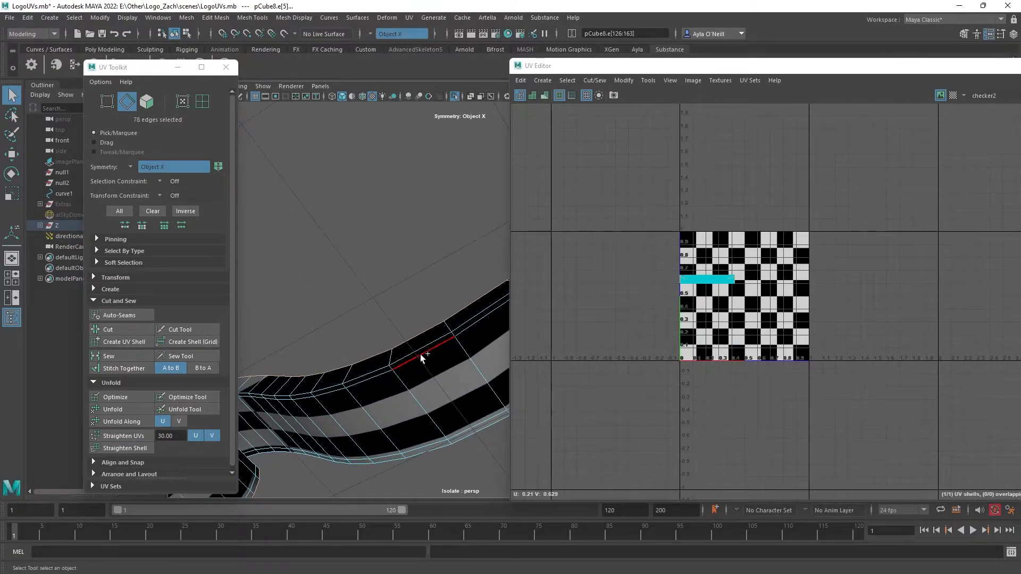
pyautogui.keyDown('shift'); pyautogui.doubleClick(420, 354); pyautogui.keyUp('shift')
# Step: Add the border edges of the end face at the scroll piece's straight end to the selection
pyautogui.moveTo(461, 431)
pyautogui.keyDown('alt'); pyautogui.mouseDown()
pyautogui.moveTo(433, 342)
pyautogui.moveTo(454, 420)
pyautogui.mouseUp(); pyautogui.keyUp('alt')
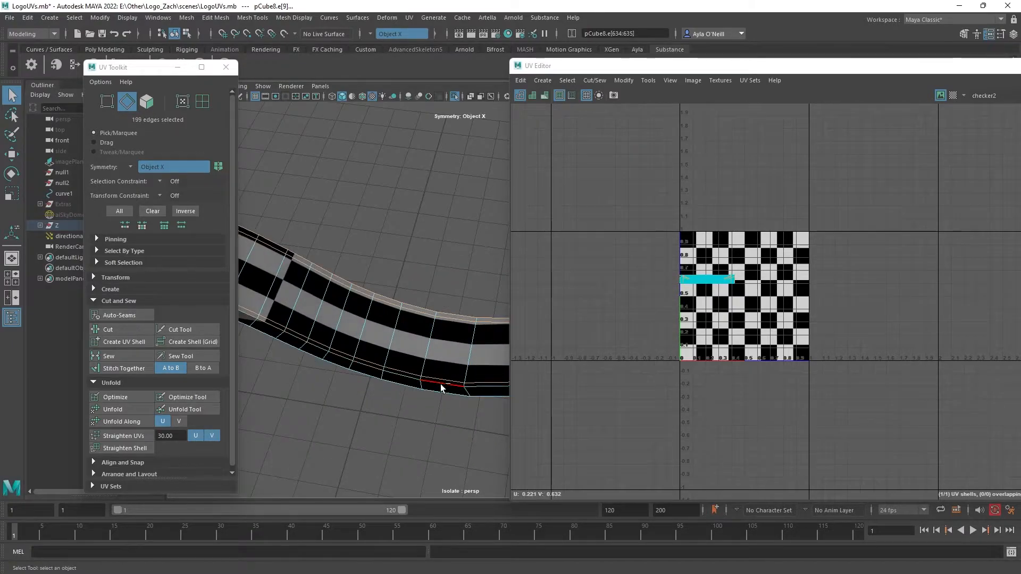
pyautogui.keyDown('alt'); pyautogui.moveTo(461, 318); pyautogui.dragTo(349, 375); pyautogui.keyUp('alt')
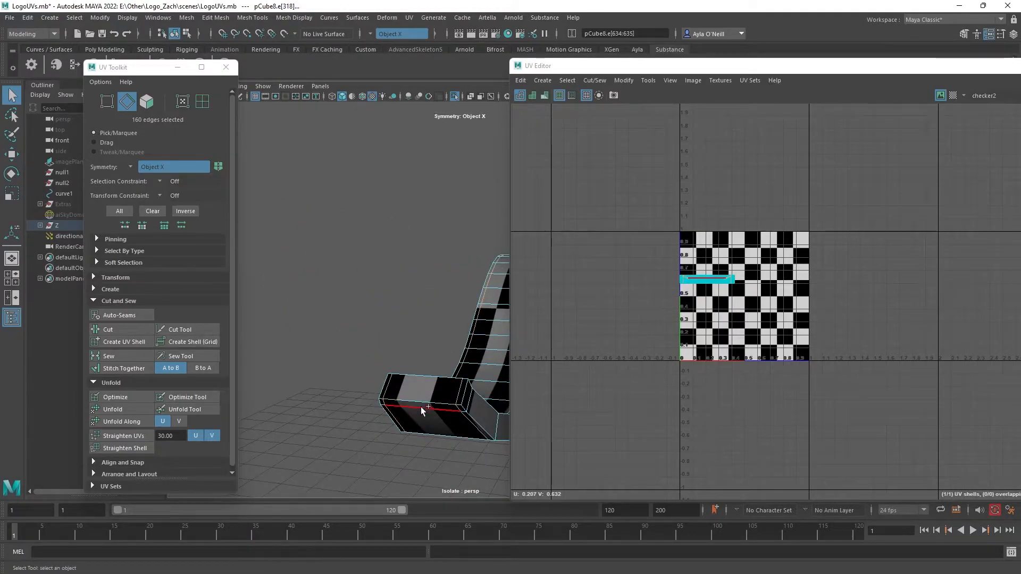
pyautogui.keyDown('shift'); pyautogui.doubleClick(453, 379); pyautogui.keyUp('shift')
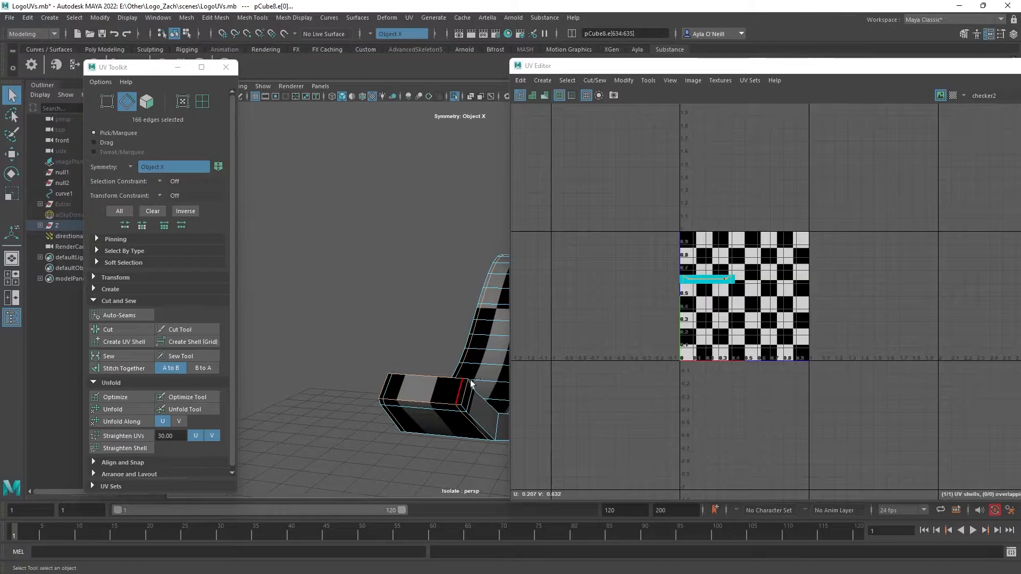
# Step: Add the border edges of the end face inside the spiral to the selection, removing the wrongly picked edge
pyautogui.keyDown('alt'); pyautogui.moveTo(477, 365); pyautogui.dragTo(441, 371); pyautogui.keyUp('alt')
pyautogui.scroll(-5, 441, 371)
pyautogui.keyDown('alt'); pyautogui.moveTo(496, 324); pyautogui.dragTo(331, 446, button='middle'); pyautogui.keyUp('alt')
pyautogui.keyDown('alt'); pyautogui.moveTo(330, 446); pyautogui.dragTo(328, 387); pyautogui.keyUp('alt')
pyautogui.keyDown('alt'); pyautogui.moveTo(407, 428); pyautogui.dragTo(372, 296, button='middle'); pyautogui.keyUp('alt')
pyautogui.keyDown('alt'); pyautogui.moveTo(447, 308); pyautogui.dragTo(365, 352); pyautogui.keyUp('alt')
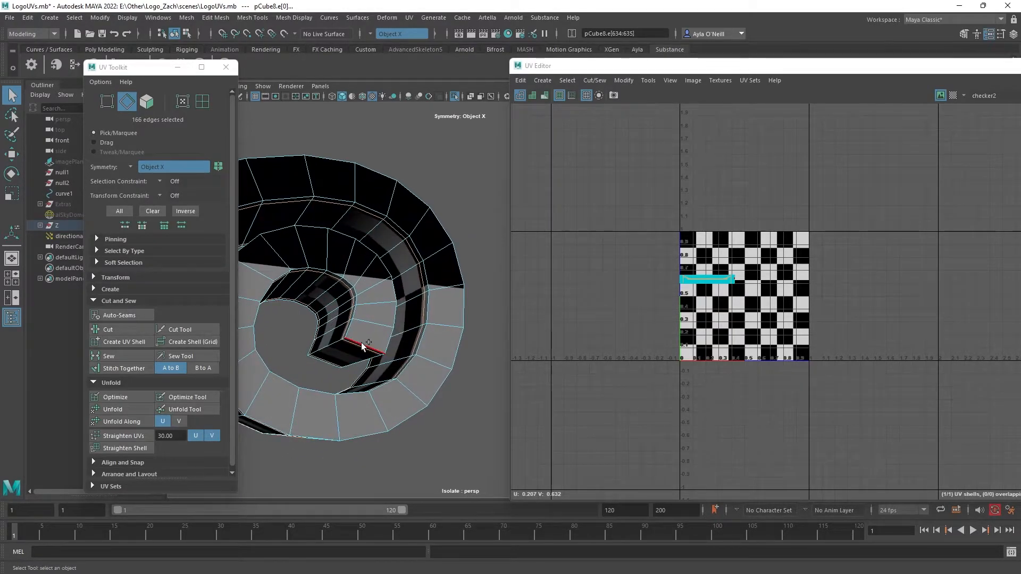
pyautogui.keyDown('alt'); pyautogui.moveTo(451, 379); pyautogui.dragTo(356, 353); pyautogui.keyUp('alt')
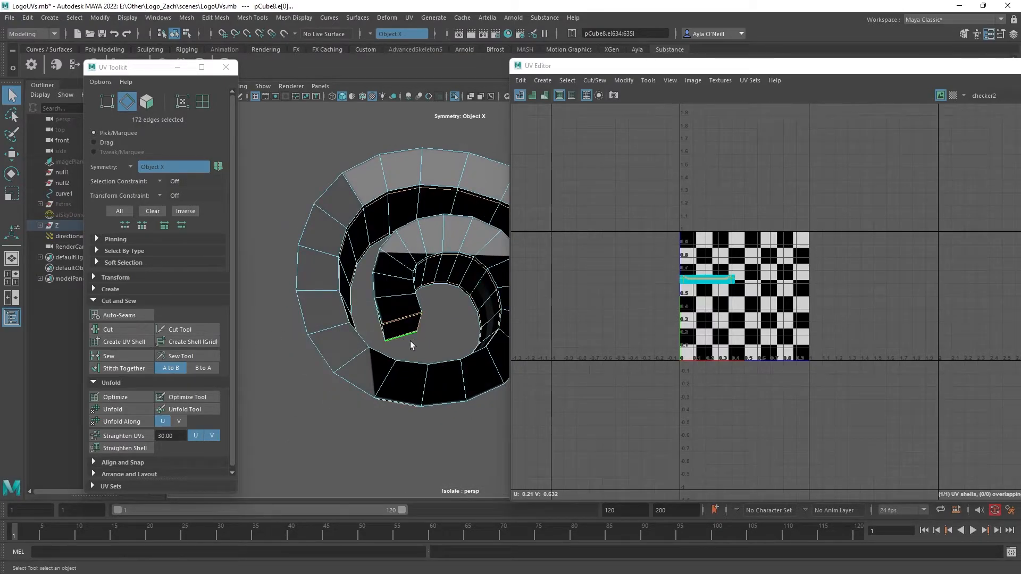
pyautogui.keyDown('ctrl'); pyautogui.click(366, 343); pyautogui.keyUp('ctrl')
pyautogui.moveTo(402, 337)
pyautogui.keyDown('alt'); pyautogui.mouseDown()
pyautogui.moveTo(430, 340)
pyautogui.moveTo(465, 371)
pyautogui.moveTo(409, 346)
pyautogui.mouseUp(); pyautogui.keyUp('alt')
pyautogui.keyDown('shift'); pyautogui.doubleClick(359, 339); pyautogui.keyUp('shift')
pyautogui.keyDown('alt'); pyautogui.moveTo(461, 378); pyautogui.dragTo(432, 320); pyautogui.keyUp('alt')
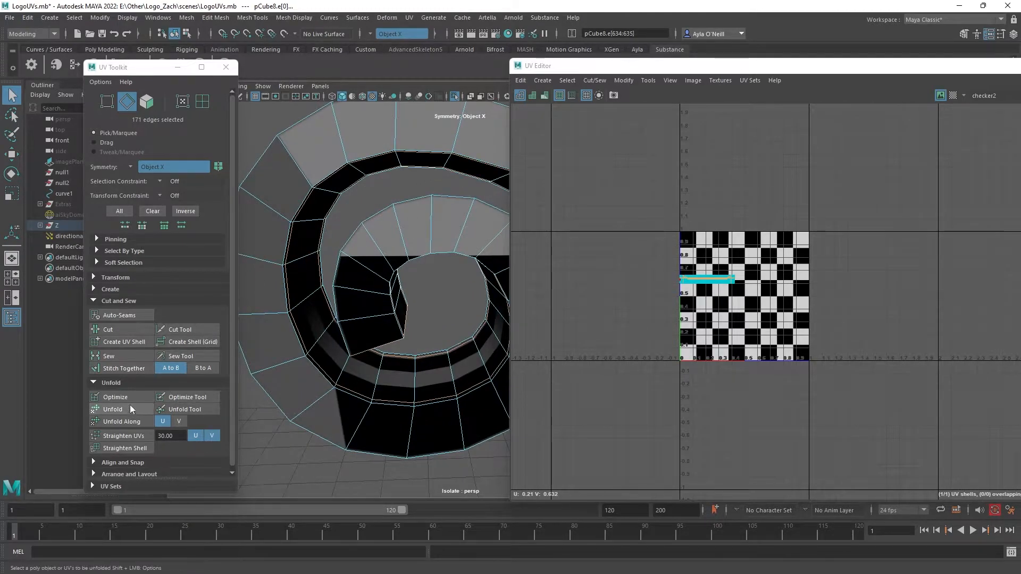
# Step: Cut the scroll piece's UVs along the selected edges, and unfold the resulting shells
pyautogui.click(135, 328)
pyautogui.moveTo(680, 343); pyautogui.dragTo(691, 323, button='right')
pyautogui.click(113, 409)
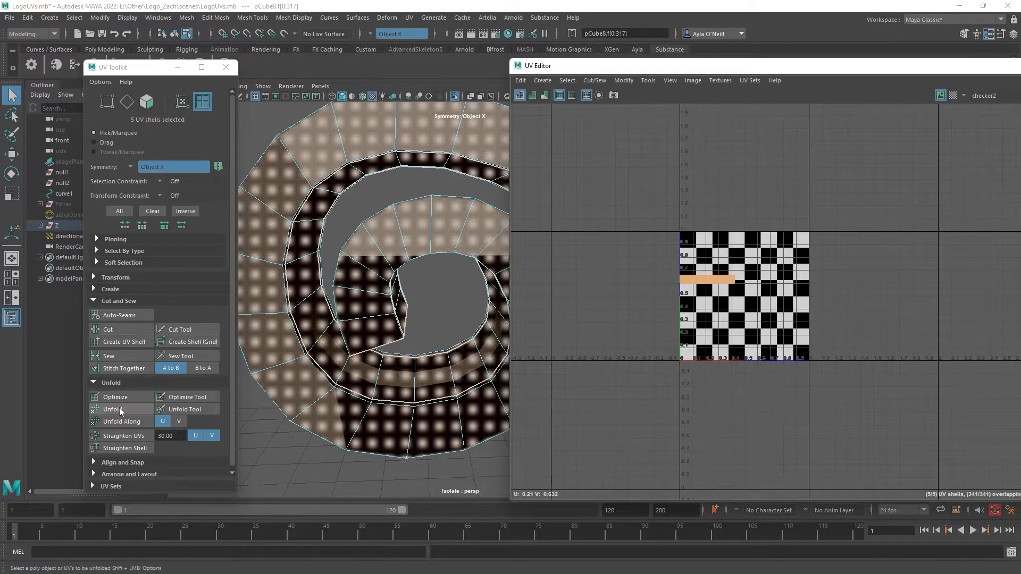
# Step: Lay out the scroll piece's unfolded shells within the 0 to 1 UV tile
pyautogui.scroll(2, 665, 336)
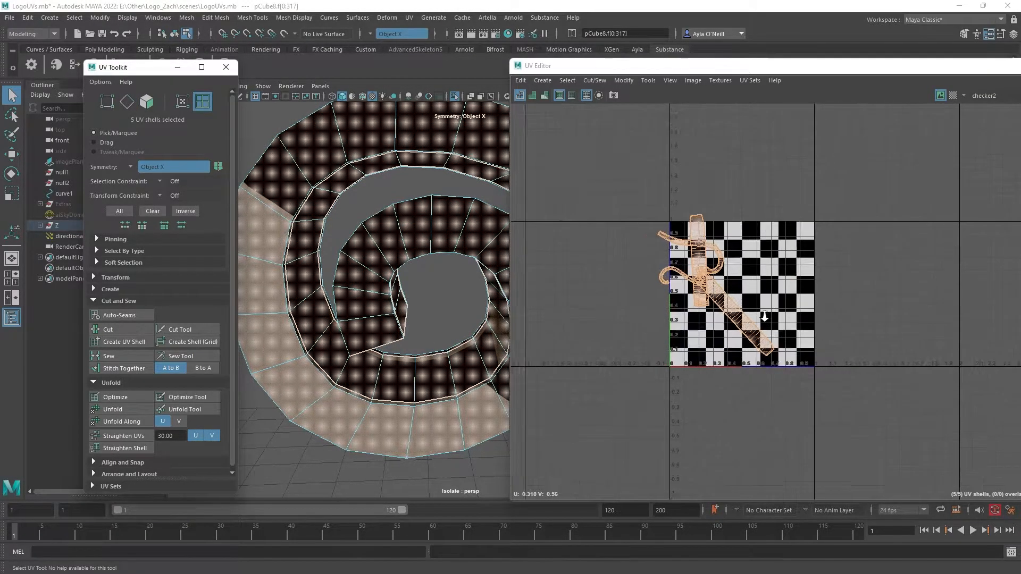
pyautogui.click(624, 81)
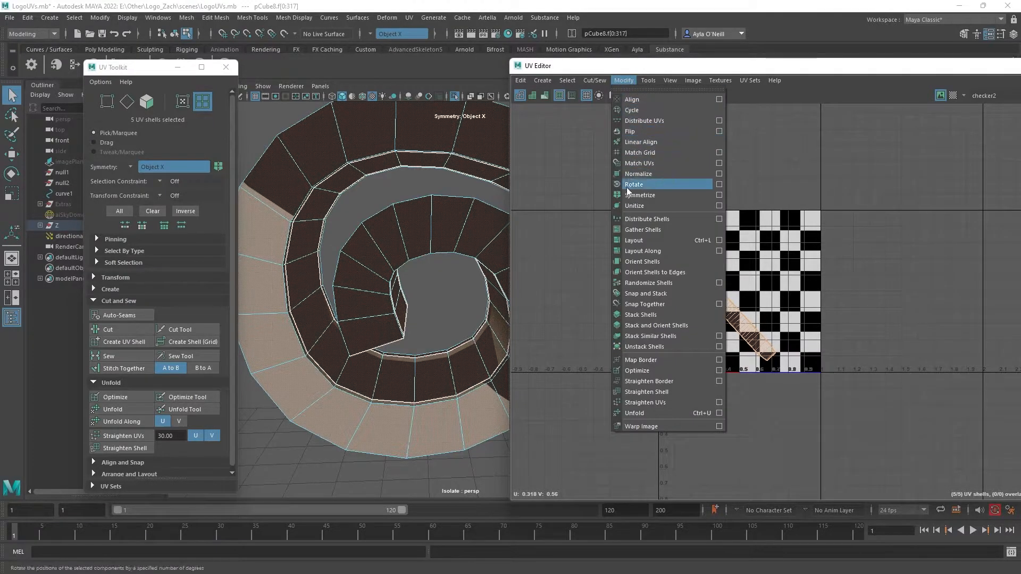
pyautogui.click(633, 240)
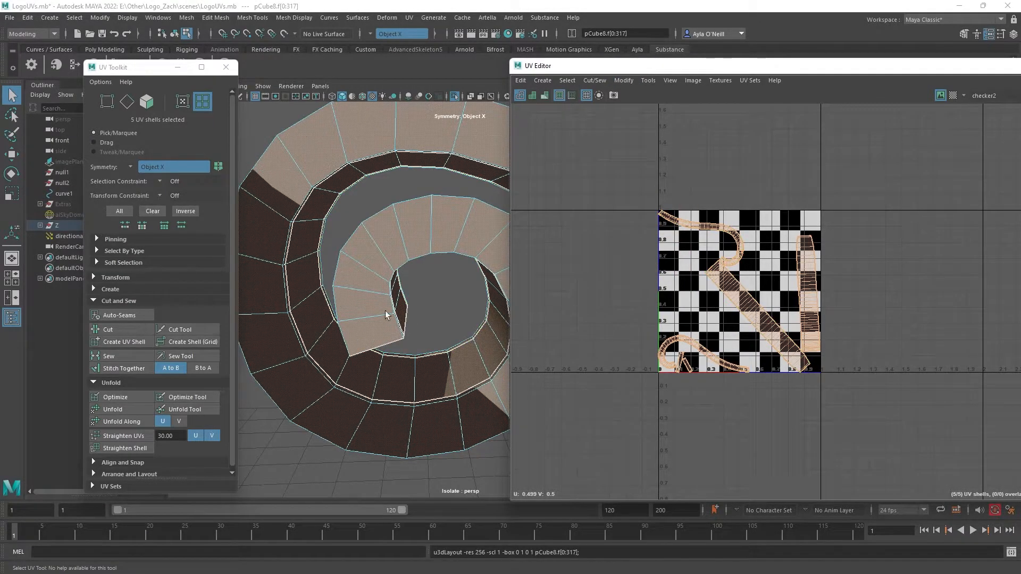
# Step: Return to object selection with the whole model shown, and narrow the UV Editor to enlarge the viewport
pyautogui.moveTo(378, 276); pyautogui.dragTo(412, 263, button='right')
pyautogui.scroll(-5, 414, 277)
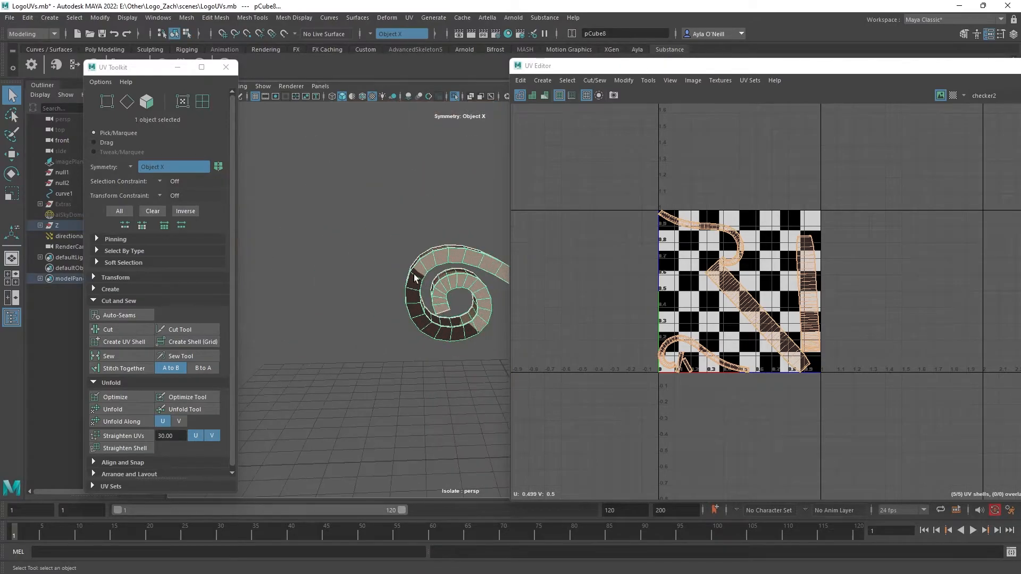
pyautogui.click(456, 97)
pyautogui.keyDown('alt'); pyautogui.moveTo(417, 266); pyautogui.dragTo(373, 250); pyautogui.keyUp('alt')
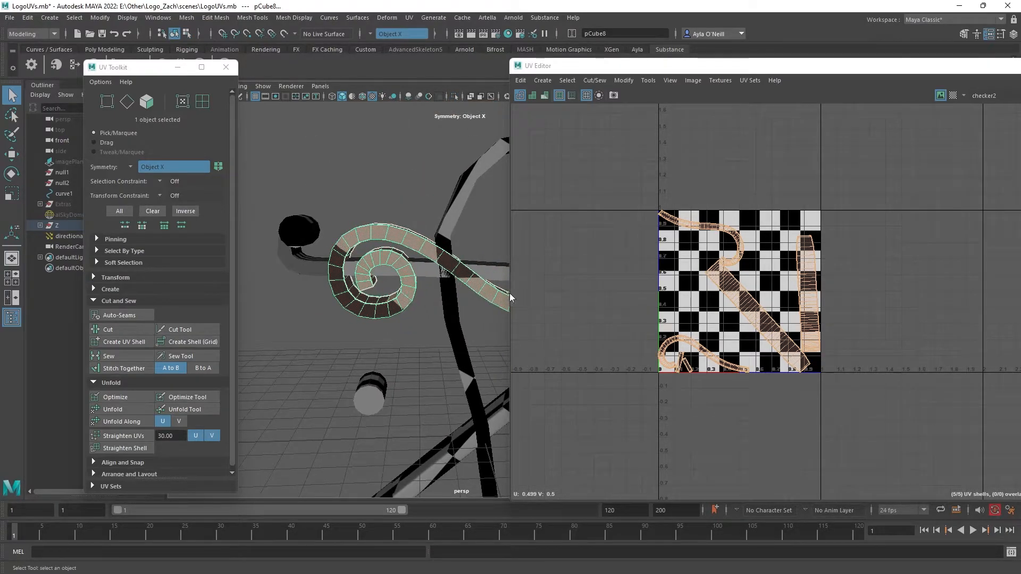
pyautogui.moveTo(508, 301); pyautogui.dragTo(698, 282)
pyautogui.scroll(2, 885, 339)
pyautogui.keyDown('alt'); pyautogui.moveTo(840, 256); pyautogui.dragTo(872, 308, button='middle'); pyautogui.keyUp('alt')
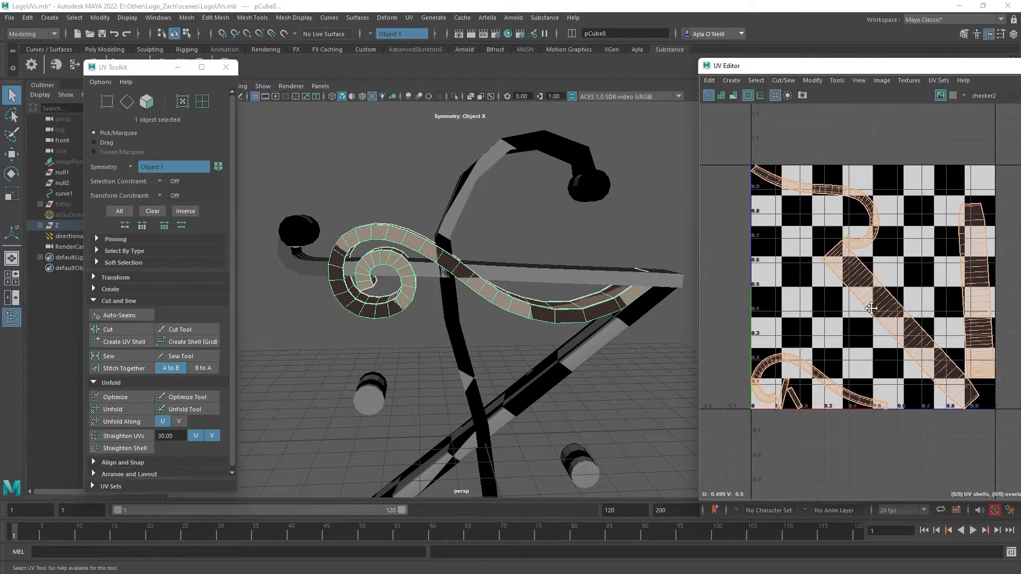
# Step: Select the lengthwise corner edge loops of the horizontal top bar and the border edges of its straight end face
pyautogui.keyDown('alt'); pyautogui.moveTo(489, 228); pyautogui.dragTo(510, 301); pyautogui.keyUp('alt')
pyautogui.click(509, 301)
pyautogui.moveTo(529, 307); pyautogui.dragTo(519, 285, button='right')
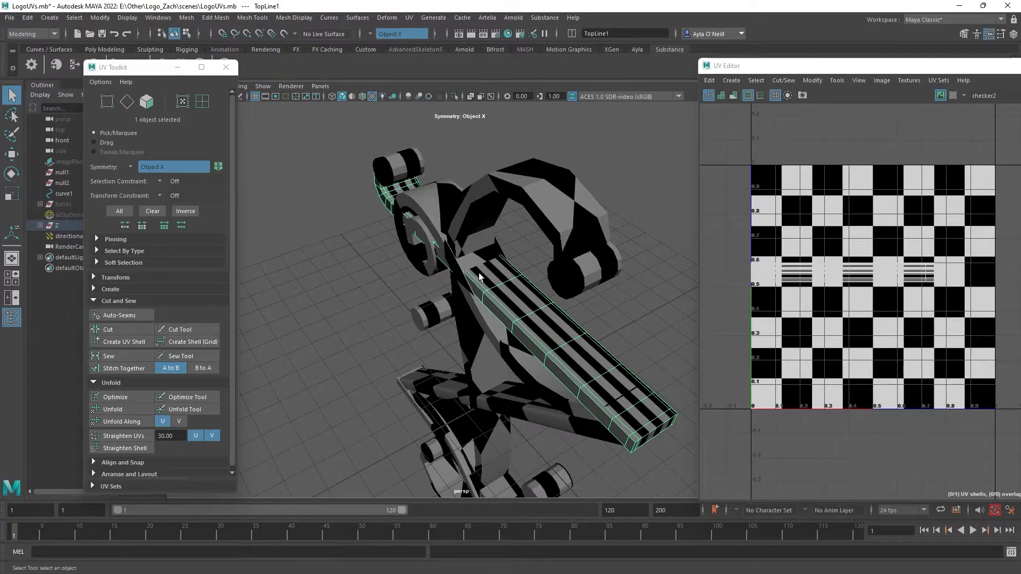
pyautogui.moveTo(534, 284); pyautogui.dragTo(534, 258, button='right')
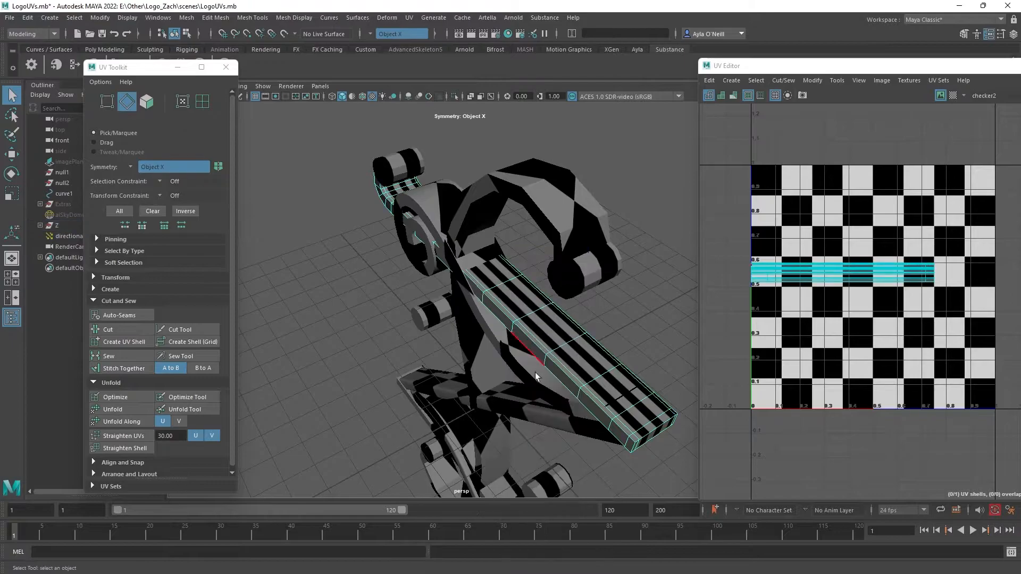
pyautogui.keyDown('alt'); pyautogui.moveTo(605, 408); pyautogui.dragTo(568, 387); pyautogui.keyUp('alt')
pyautogui.keyDown('shift'); pyautogui.doubleClick(539, 372); pyautogui.keyUp('shift')
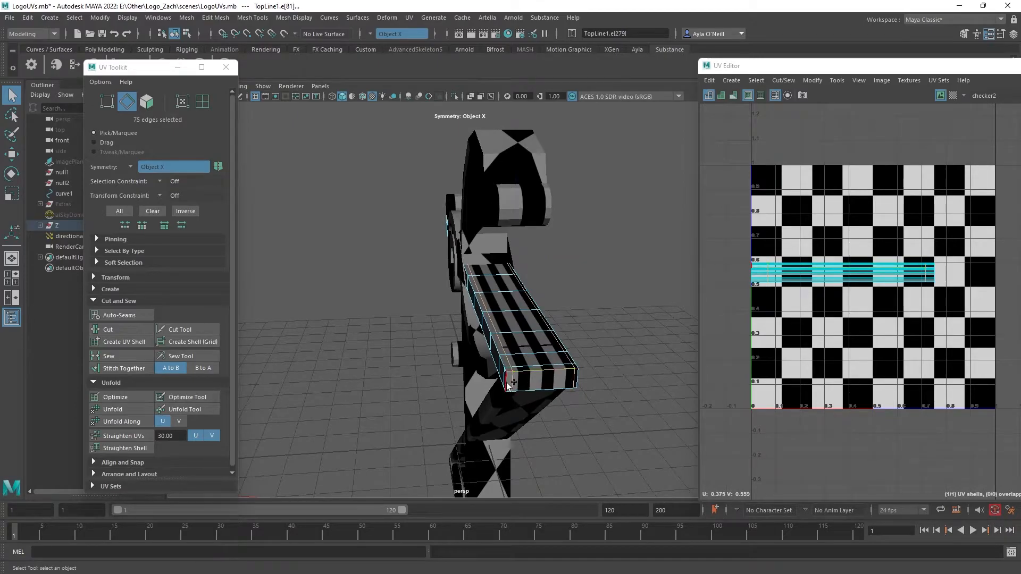
pyautogui.keyDown('shift'); pyautogui.doubleClick(551, 391); pyautogui.keyUp('shift')
pyautogui.keyDown('alt'); pyautogui.moveTo(560, 374); pyautogui.dragTo(565, 347); pyautogui.keyUp('alt')
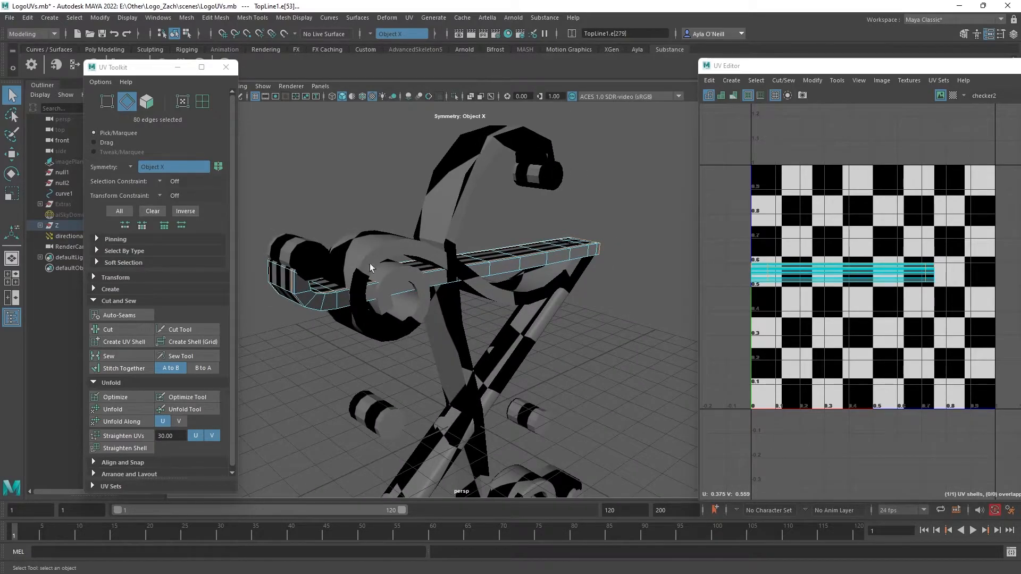
# Step: Switch back to object selection and isolate the horizontal top bar
pyautogui.click(454, 96)
pyautogui.click(454, 97)
pyautogui.rightClick(551, 257)
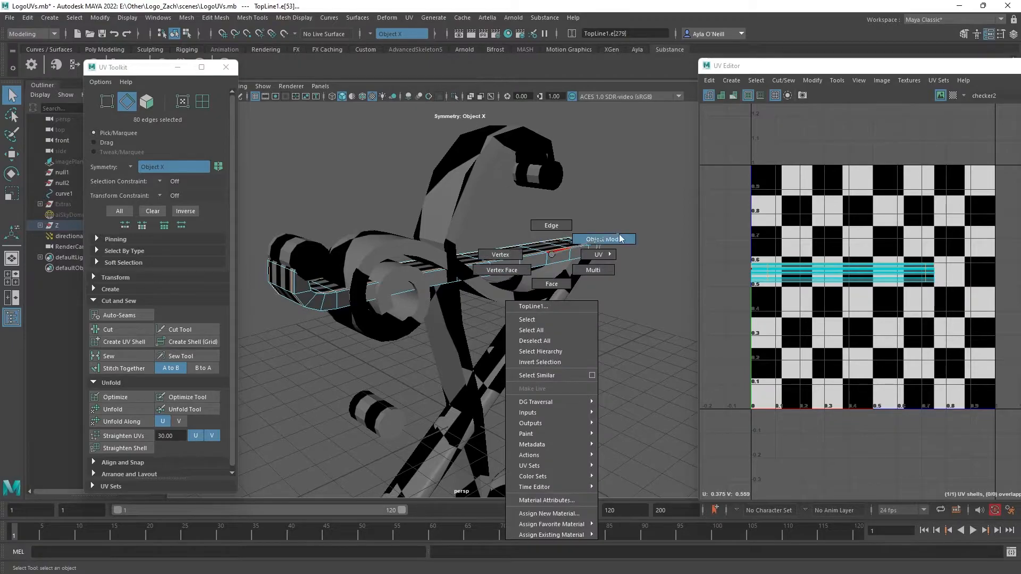
pyautogui.click(623, 241)
pyautogui.click(451, 96)
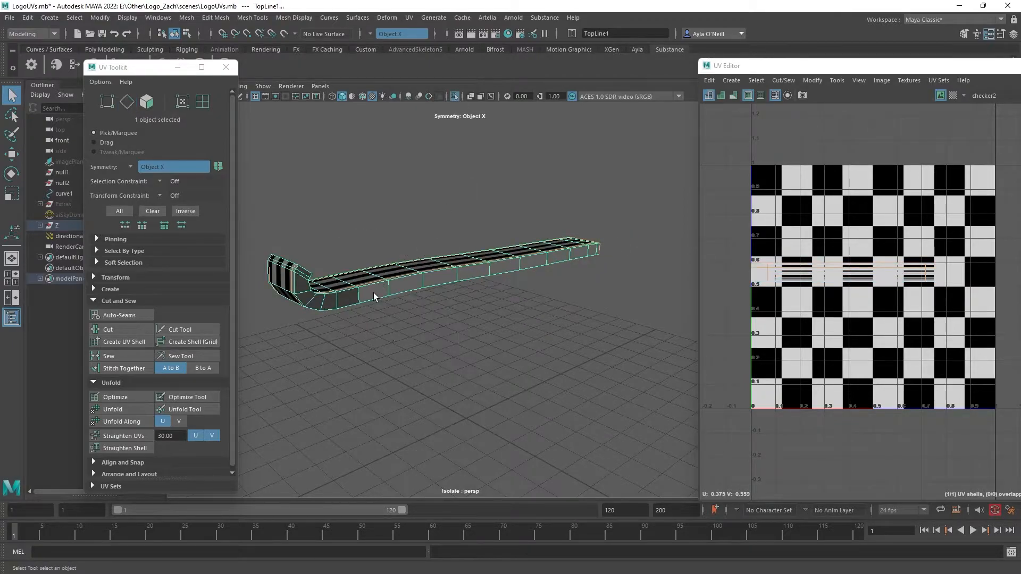
# Step: Add the border edges at the bar's upturned end to the edge selection, removing the wrongly picked edges
pyautogui.rightClick(374, 283)
pyautogui.moveTo(412, 271); pyautogui.dragTo(408, 269, button='right')
pyautogui.keyDown('alt'); pyautogui.moveTo(407, 269); pyautogui.dragTo(378, 285); pyautogui.keyUp('alt')
pyautogui.moveTo(391, 281); pyautogui.dragTo(387, 255, button='right')
pyautogui.keyDown('alt'); pyautogui.moveTo(392, 287); pyautogui.dragTo(342, 324); pyautogui.keyUp('alt')
pyautogui.scroll(5, 319, 314)
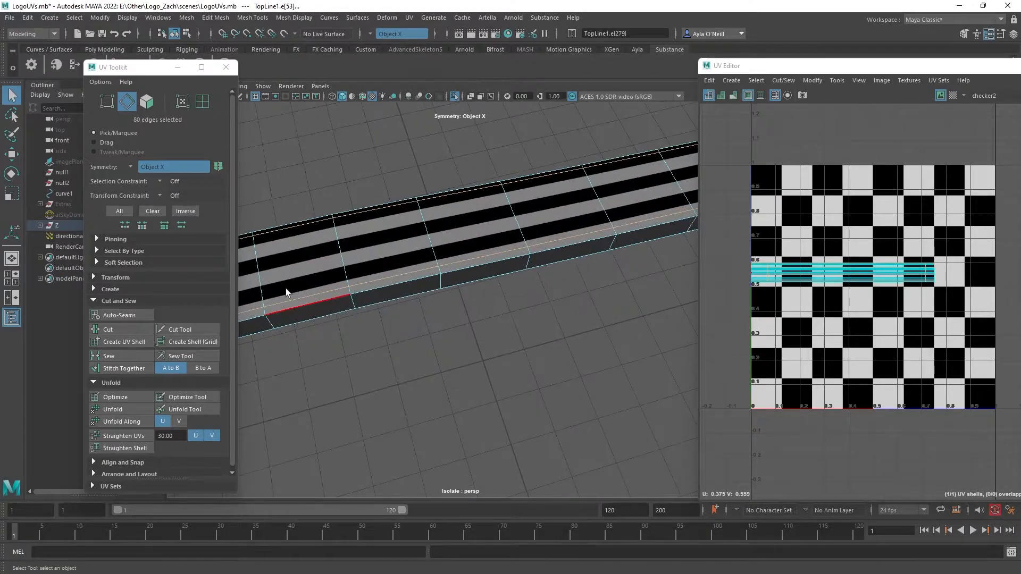
pyautogui.keyDown('alt'); pyautogui.moveTo(282, 290); pyautogui.dragTo(569, 325, button='middle'); pyautogui.keyUp('alt')
pyautogui.keyDown('shift'); pyautogui.doubleClick(393, 336); pyautogui.keyUp('shift')
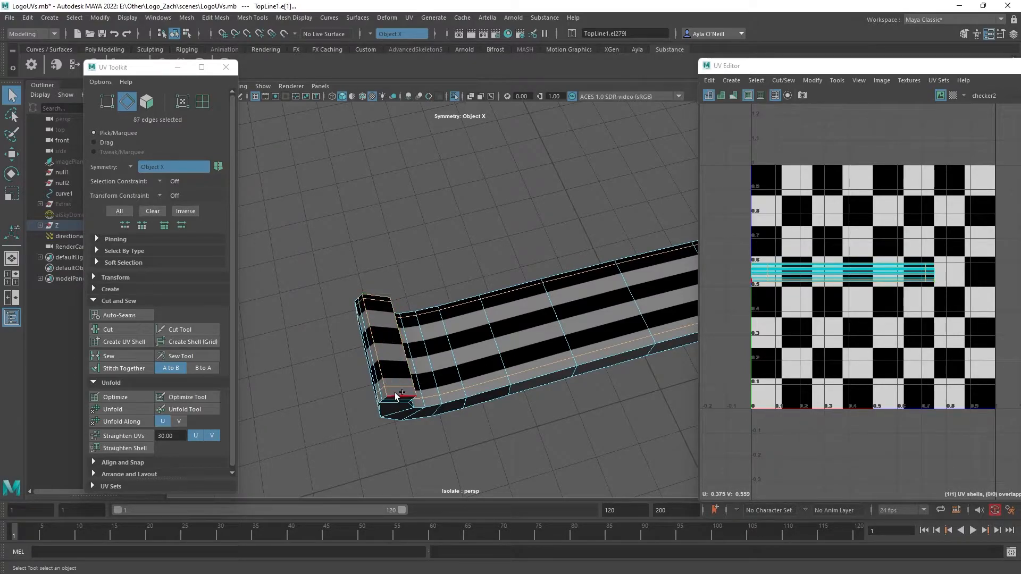
pyautogui.keyDown('ctrl'); pyautogui.click(384, 303); pyautogui.keyUp('ctrl')
pyautogui.scroll(-2, 456, 320)
pyautogui.keyDown('alt'); pyautogui.moveTo(486, 325); pyautogui.dragTo(175, 362, button='middle'); pyautogui.keyUp('alt')
pyautogui.scroll(-1, 371, 342)
pyautogui.keyDown('alt'); pyautogui.moveTo(524, 369); pyautogui.dragTo(375, 305); pyautogui.keyUp('alt')
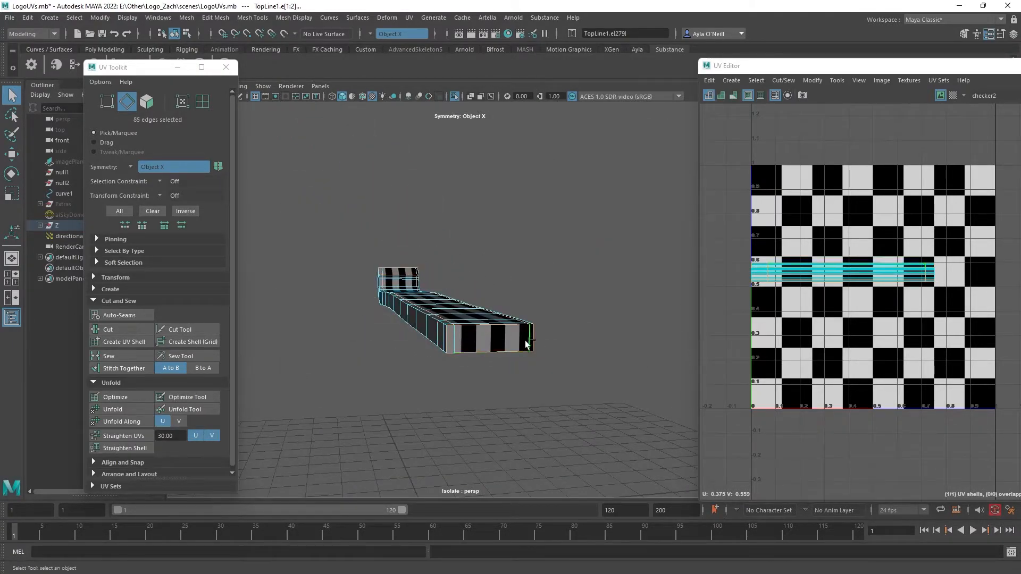
# Step: Cut the top bar's UVs along the selected edges and unfold all of its shells
pyautogui.click(119, 329)
pyautogui.rightClick(871, 280)
pyautogui.moveTo(871, 280); pyautogui.dragTo(826, 265, button='right')
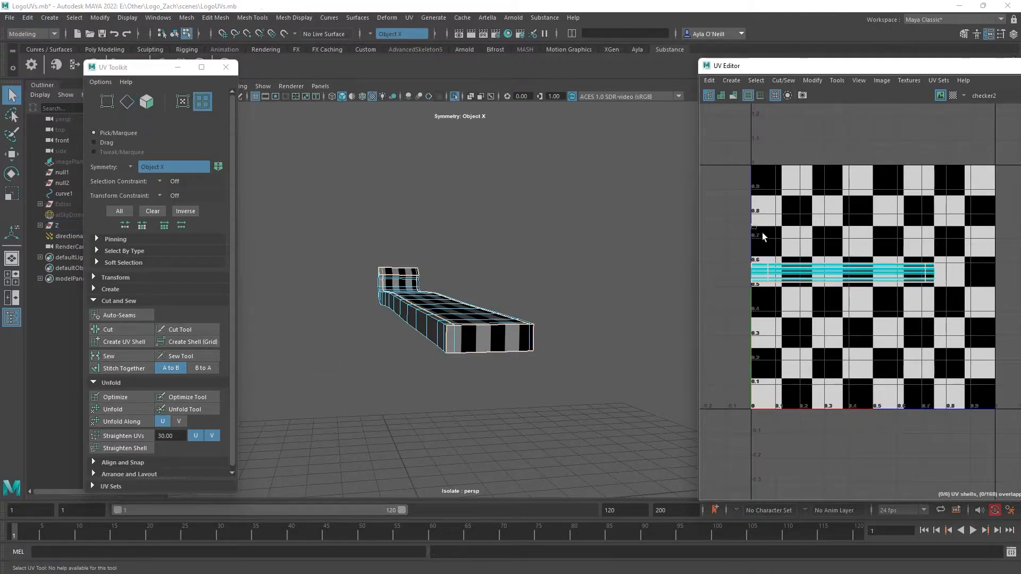
pyautogui.moveTo(751, 224); pyautogui.dragTo(983, 313)
pyautogui.click(112, 409)
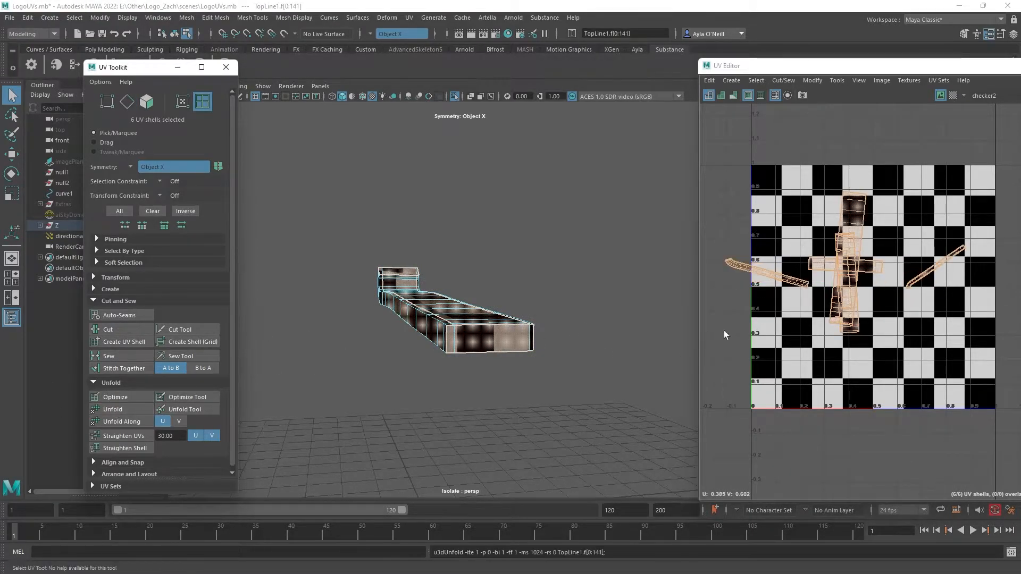
# Step: Arrange the top bar's UV shells in a row with Layout Along
pyautogui.click(812, 80)
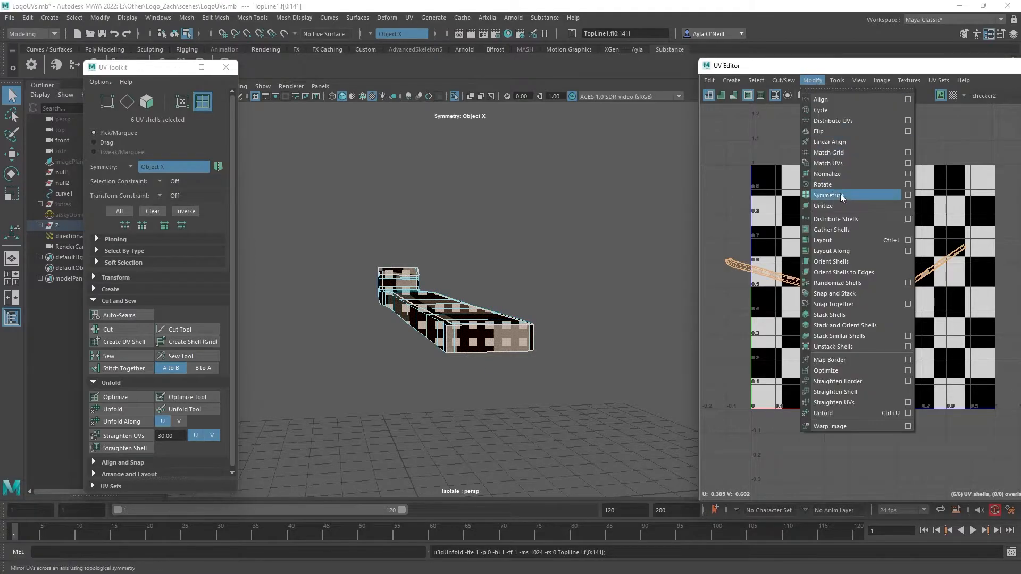
pyautogui.click(837, 249)
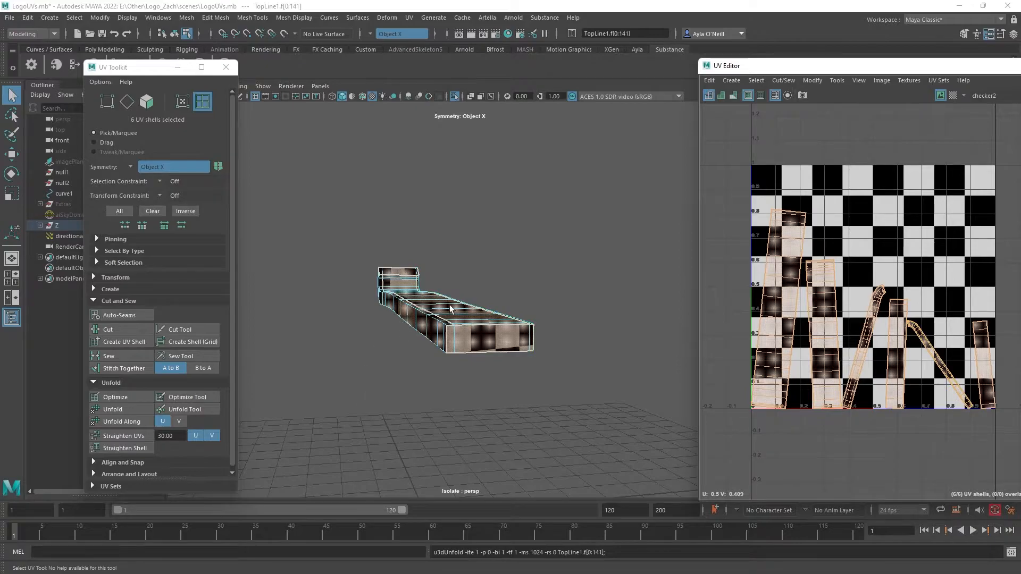
pyautogui.keyDown('alt'); pyautogui.moveTo(432, 347); pyautogui.dragTo(506, 361); pyautogui.keyUp('alt')
pyautogui.keyDown('alt'); pyautogui.moveTo(549, 278); pyautogui.dragTo(490, 337); pyautogui.keyUp('alt')
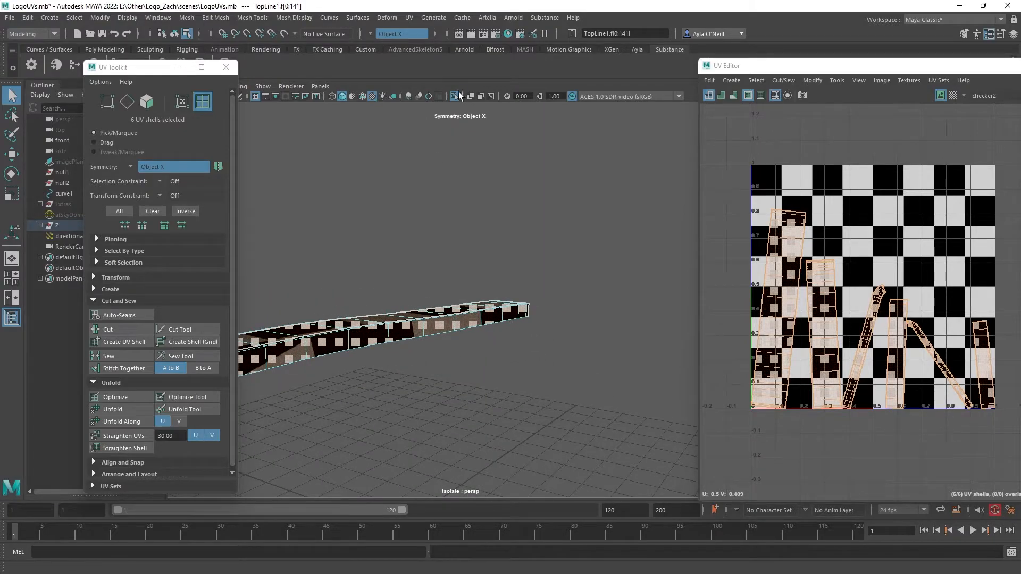
# Step: Show the whole model again and pick the cylinder at the tip of the bar beside the lower scroll
pyautogui.click(455, 96)
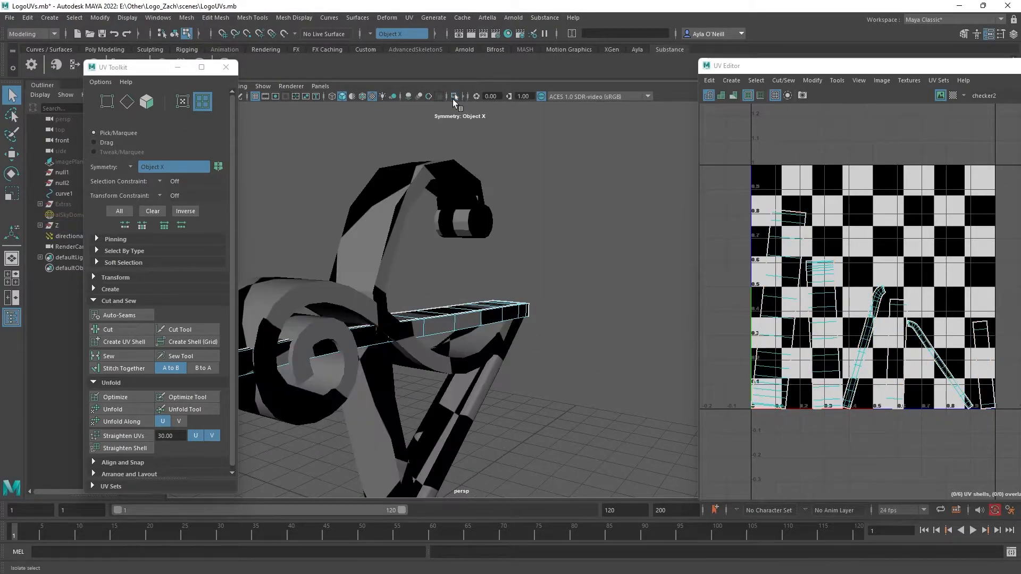
pyautogui.scroll(-6, 537, 427)
pyautogui.keyDown('alt'); pyautogui.moveTo(537, 426); pyautogui.dragTo(528, 371, button='middle'); pyautogui.keyUp('alt')
pyautogui.keyDown('alt'); pyautogui.moveTo(528, 373); pyautogui.dragTo(402, 372); pyautogui.keyUp('alt')
pyautogui.keyDown('alt'); pyautogui.moveTo(453, 411); pyautogui.dragTo(480, 373, button='middle'); pyautogui.keyUp('alt')
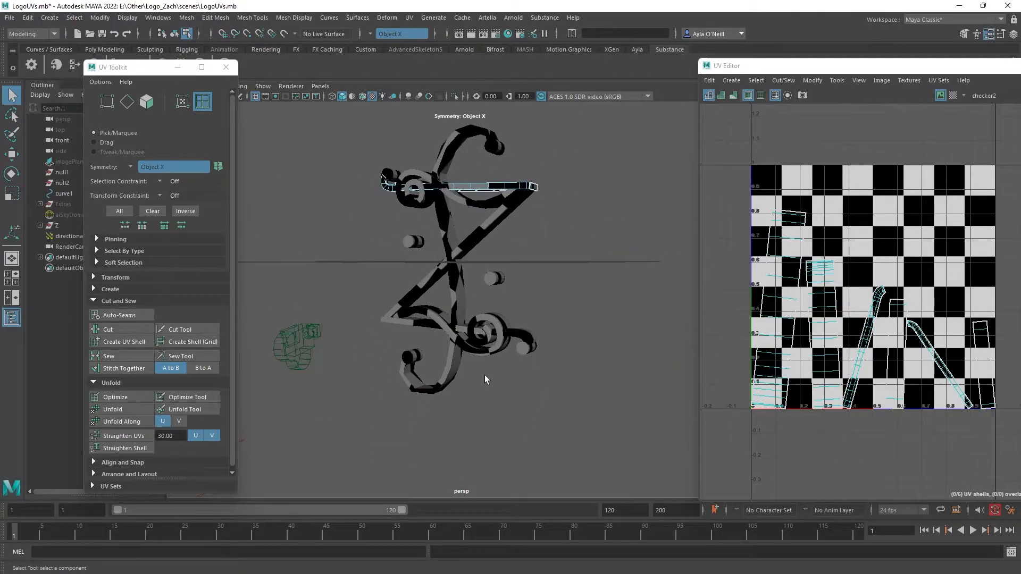
pyautogui.click(525, 352)
# Step: Select the edge loops around both ends of the cylinder beside the lower scroll
pyautogui.scroll(4, 537, 388)
pyautogui.keyDown('alt'); pyautogui.moveTo(547, 405); pyautogui.dragTo(378, 312); pyautogui.keyUp('alt')
pyautogui.keyDown('alt'); pyautogui.moveTo(455, 335); pyautogui.dragTo(506, 380); pyautogui.keyUp('alt')
pyautogui.moveTo(521, 284); pyautogui.dragTo(535, 252, button='right')
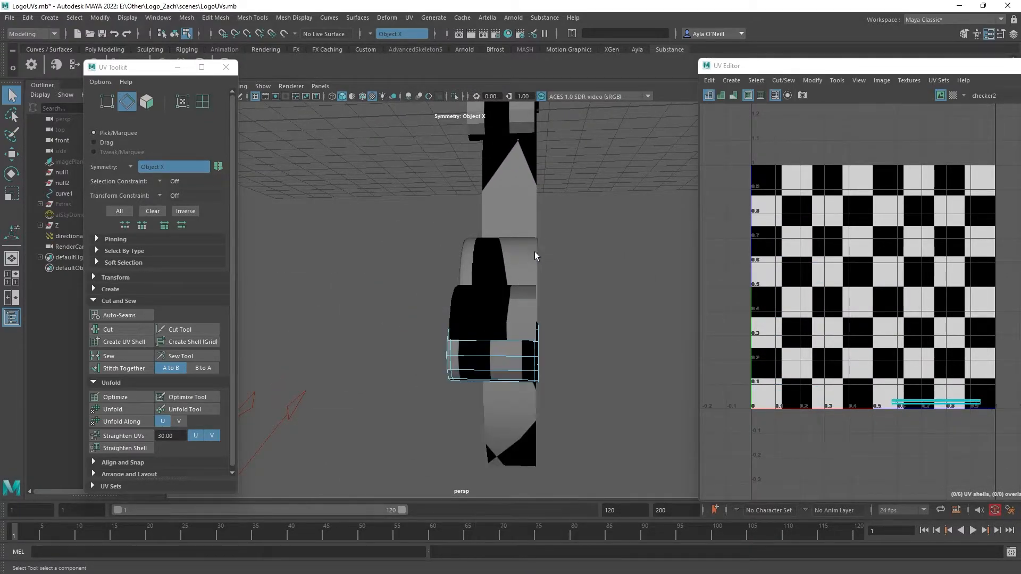
pyautogui.doubleClick(535, 357)
pyautogui.keyDown('shift'); pyautogui.doubleClick(456, 355); pyautogui.keyUp('shift')
pyautogui.keyDown('alt'); pyautogui.moveTo(456, 355); pyautogui.dragTo(461, 396); pyautogui.keyUp('alt')
# Step: Add the end edge loops and one lengthwise edge of the bottom hook's cylinder, and cut the selected edges on both cylinders
pyautogui.keyDown('shift'); pyautogui.click(452, 385); pyautogui.keyUp('shift')
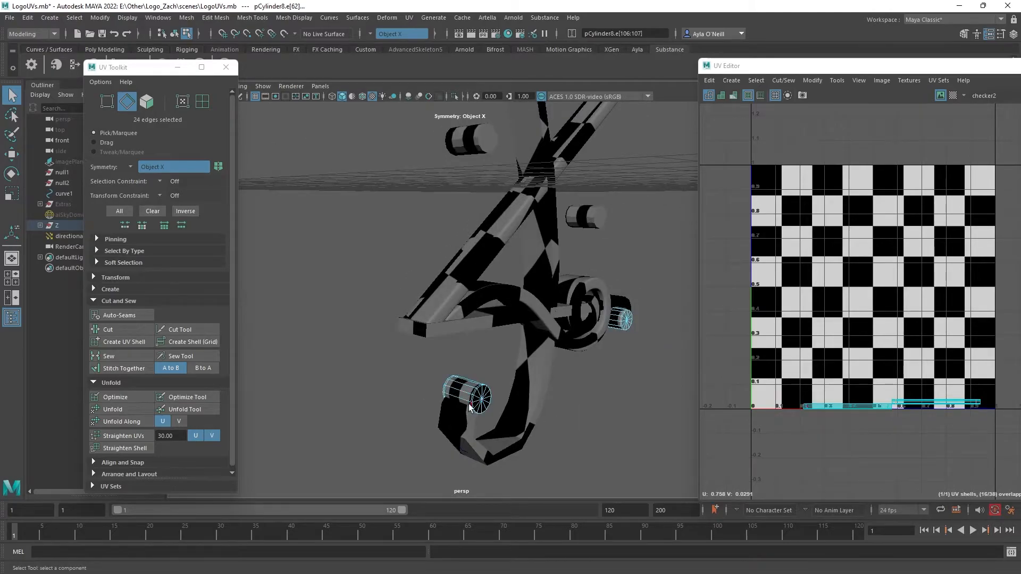
pyautogui.scroll(4, 458, 408)
pyautogui.keyDown('alt'); pyautogui.moveTo(457, 409); pyautogui.dragTo(453, 345, button='middle'); pyautogui.keyUp('alt')
pyautogui.keyDown('alt'); pyautogui.moveTo(453, 345); pyautogui.dragTo(460, 364); pyautogui.keyUp('alt')
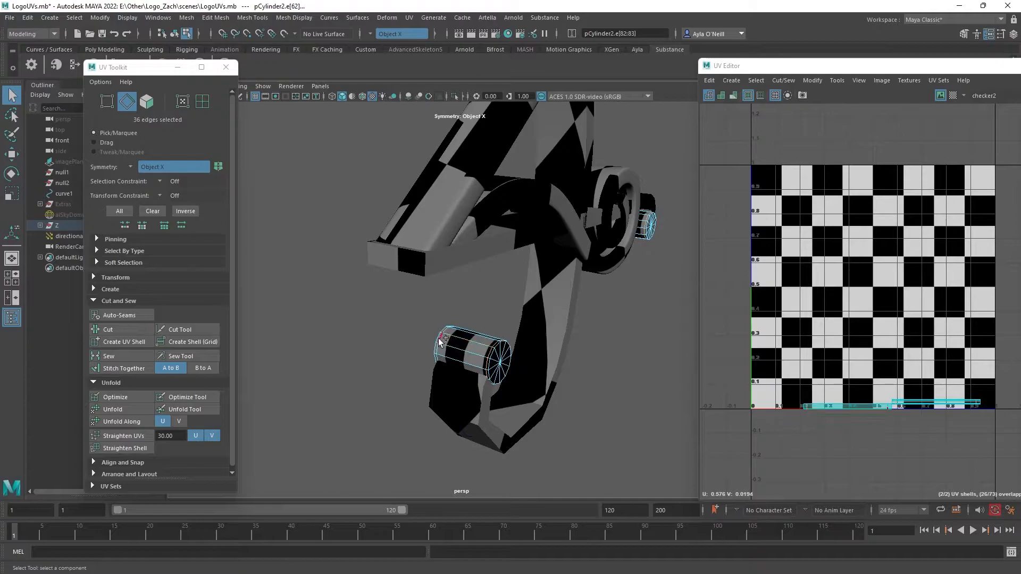
pyautogui.keyDown('alt'); pyautogui.moveTo(538, 312); pyautogui.dragTo(431, 317); pyautogui.keyUp('alt')
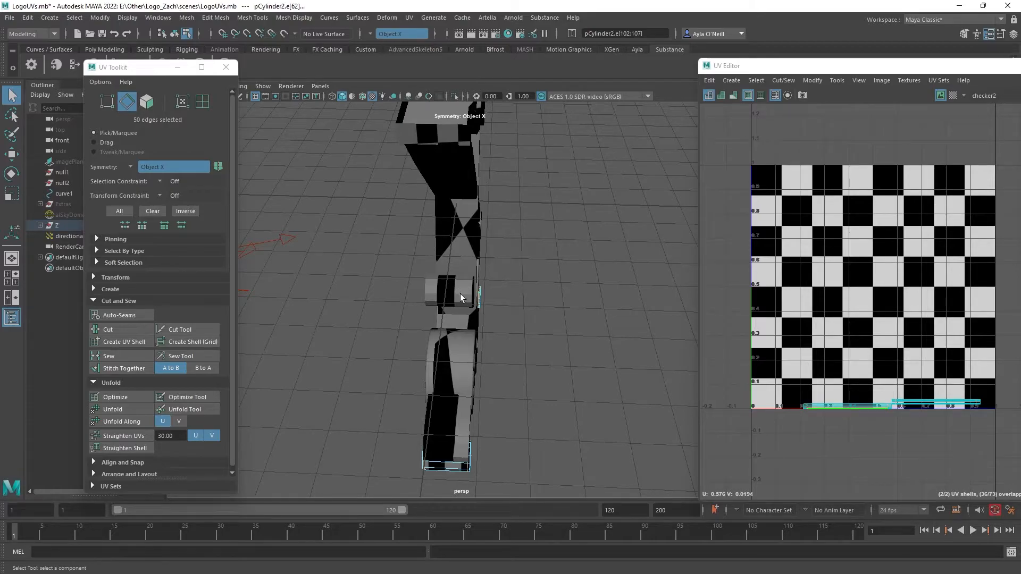
pyautogui.keyDown('alt'); pyautogui.moveTo(525, 344); pyautogui.dragTo(270, 394); pyautogui.keyUp('alt')
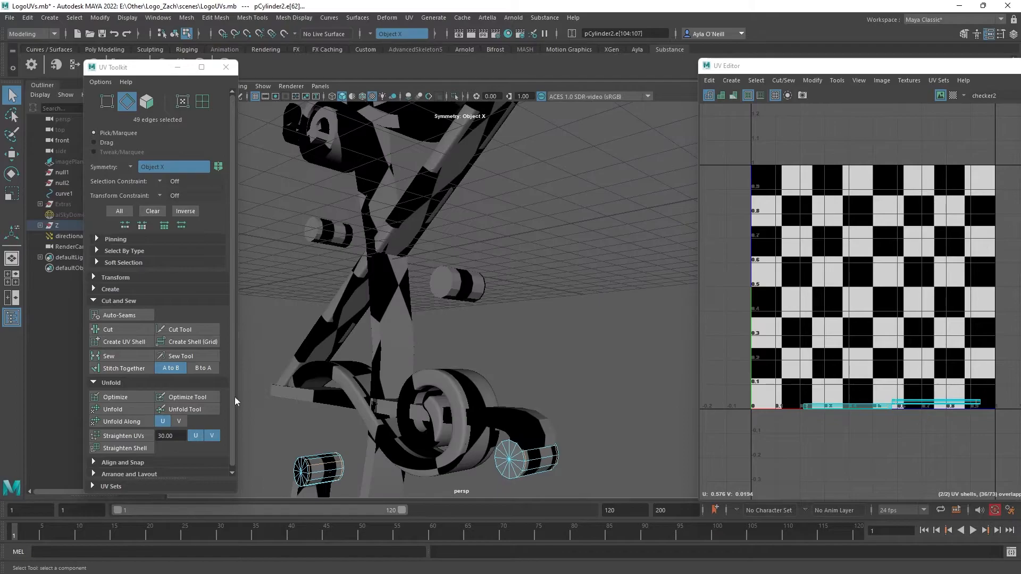
pyautogui.click(134, 333)
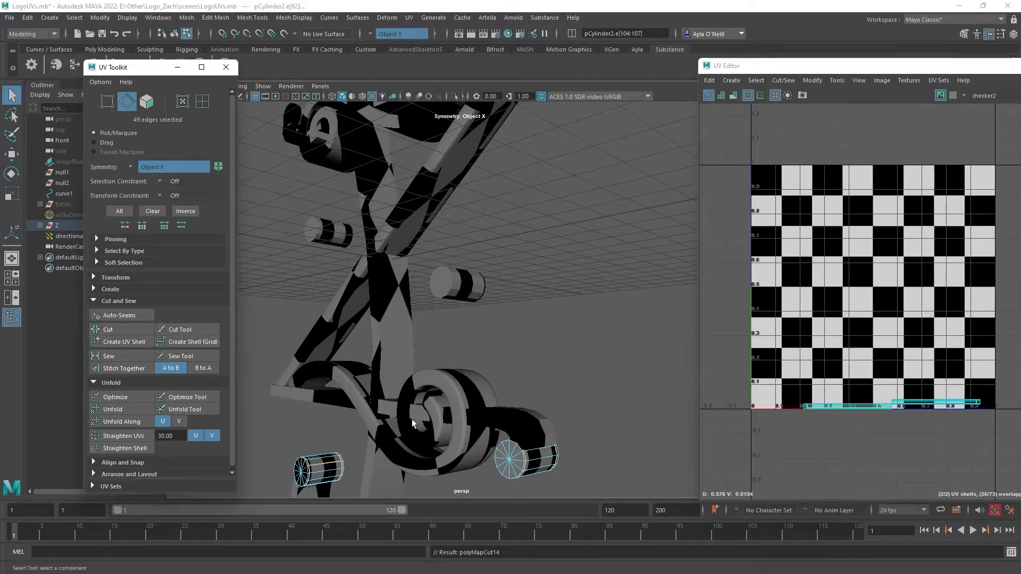
# Step: Return to object selection and isolate the cylinder beside the lower scroll
pyautogui.moveTo(517, 461); pyautogui.dragTo(573, 269, button='right')
pyautogui.keyDown('alt'); pyautogui.moveTo(596, 461); pyautogui.dragTo(549, 458); pyautogui.keyUp('alt')
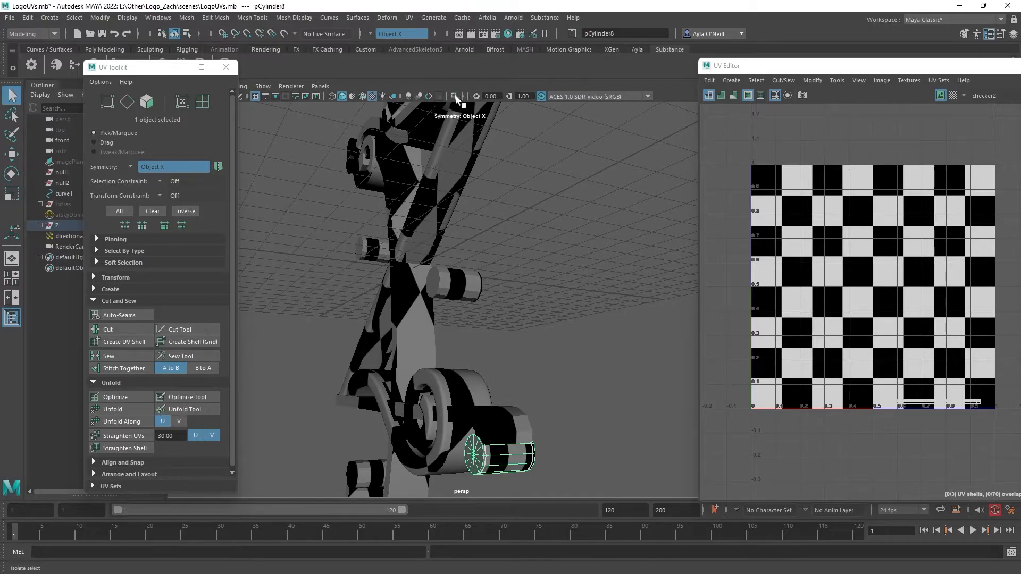
pyautogui.click(455, 96)
pyautogui.keyDown('alt'); pyautogui.moveTo(644, 492); pyautogui.dragTo(451, 444); pyautogui.keyUp('alt')
pyautogui.keyDown('alt'); pyautogui.moveTo(451, 445); pyautogui.dragTo(558, 354, button='middle'); pyautogui.keyUp('alt')
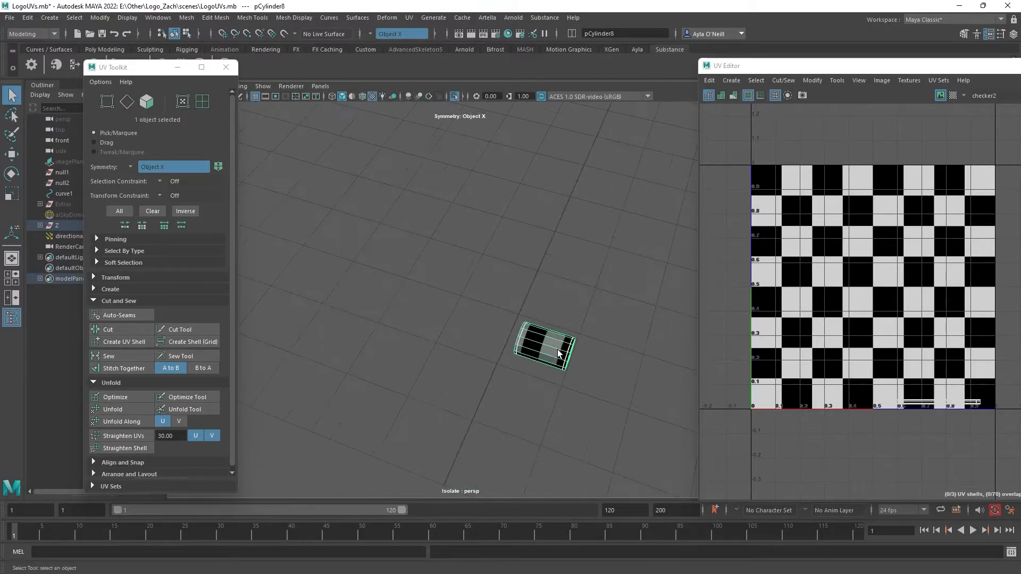
# Step: Cut the isolated cylinder's UVs along one lengthwise edge
pyautogui.moveTo(556, 341); pyautogui.dragTo(563, 257, button='right')
pyautogui.click(532, 366)
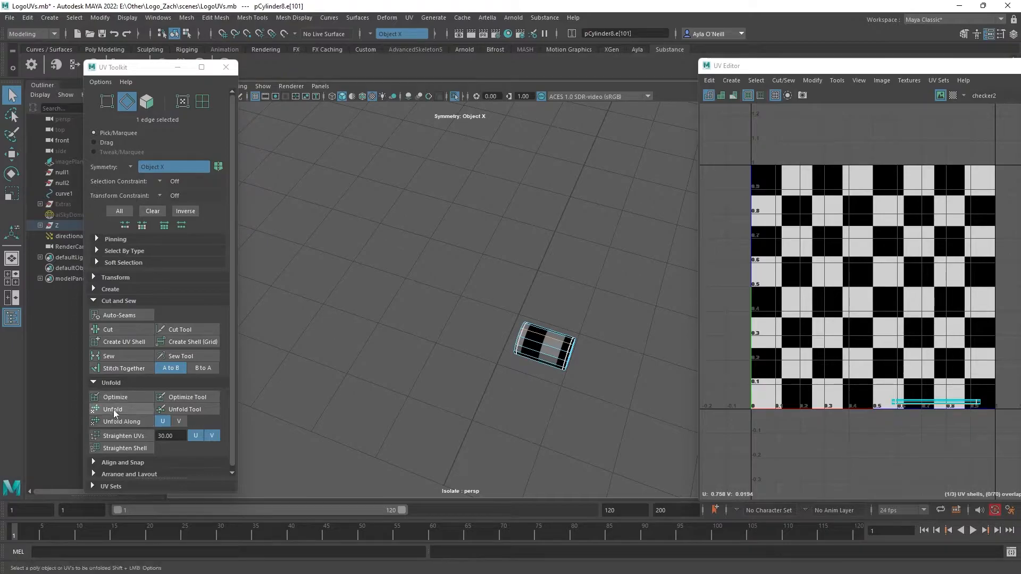
pyautogui.click(131, 330)
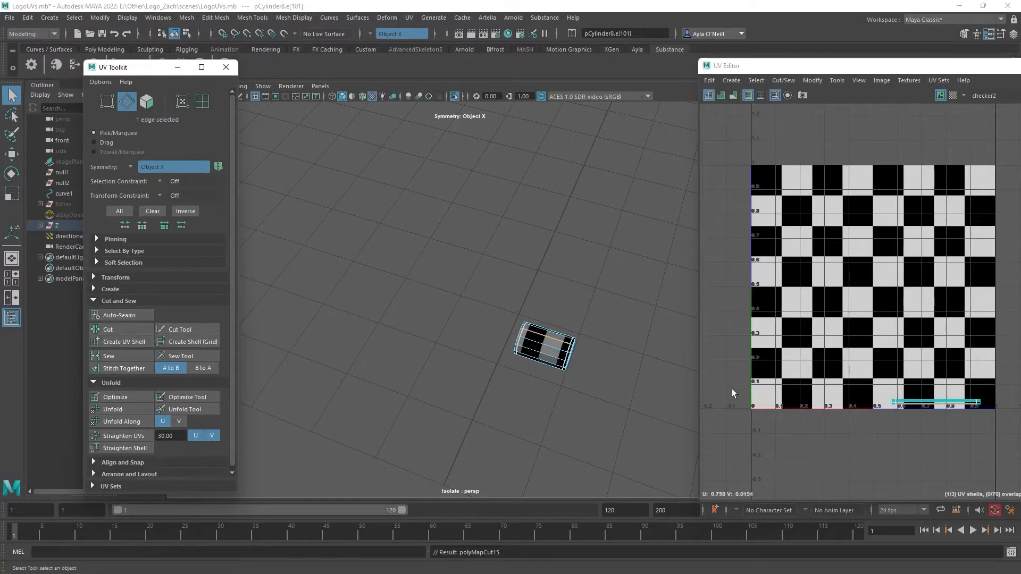
# Step: Show the whole model again and select the free-floating cylinder above the lower scroll
pyautogui.scroll(-2, 506, 198)
pyautogui.keyDown('alt'); pyautogui.moveTo(446, 103); pyautogui.dragTo(454, 241); pyautogui.keyUp('alt')
pyautogui.click(448, 240)
# Step: Select the edge loops around both ends of the free-floating cylinder above the lower scroll
pyautogui.scroll(3, 452, 228)
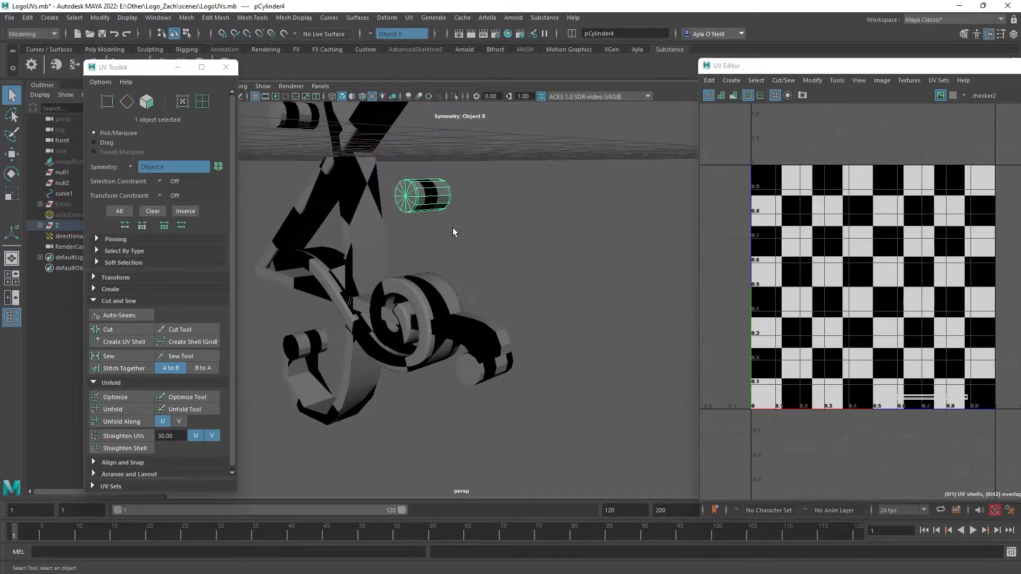
pyautogui.keyDown('alt'); pyautogui.moveTo(452, 227); pyautogui.dragTo(452, 289, button='middle'); pyautogui.keyUp('alt')
pyautogui.scroll(3, 461, 285)
pyautogui.keyDown('alt'); pyautogui.moveTo(463, 289); pyautogui.dragTo(445, 279); pyautogui.keyUp('alt')
pyautogui.moveTo(495, 211); pyautogui.dragTo(495, 185, button='right')
pyautogui.click(524, 198)
pyautogui.doubleClick(475, 217)
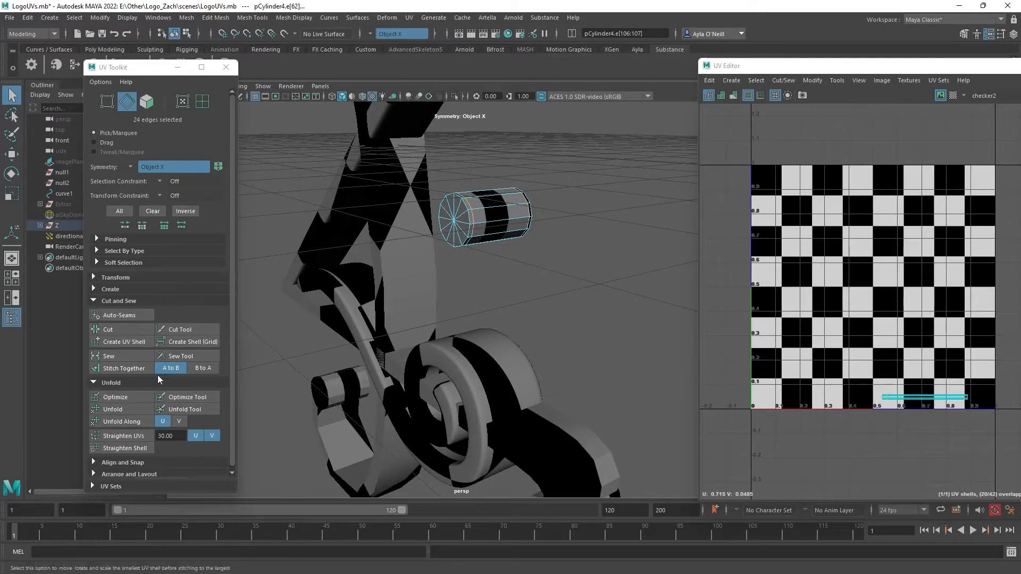
# Step: Cut the UVs of the free-floating cylinder above the lower scroll along the edge loops selected around its ends
pyautogui.click(122, 330)
pyautogui.keyDown('alt'); pyautogui.moveTo(538, 177); pyautogui.dragTo(443, 275); pyautogui.keyUp('alt')
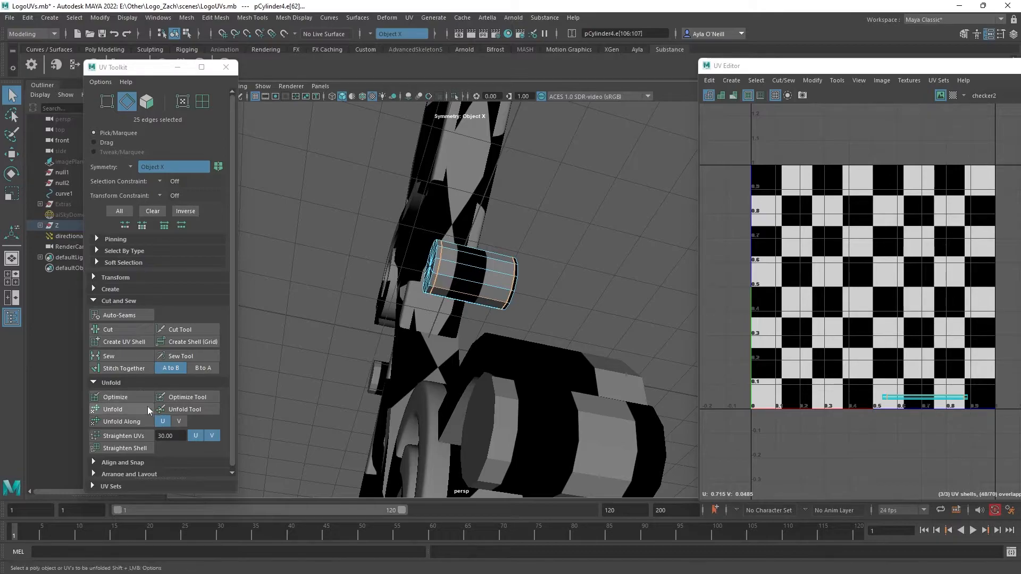
pyautogui.keyDown('alt'); pyautogui.moveTo(438, 270); pyautogui.dragTo(429, 292); pyautogui.keyUp('alt')
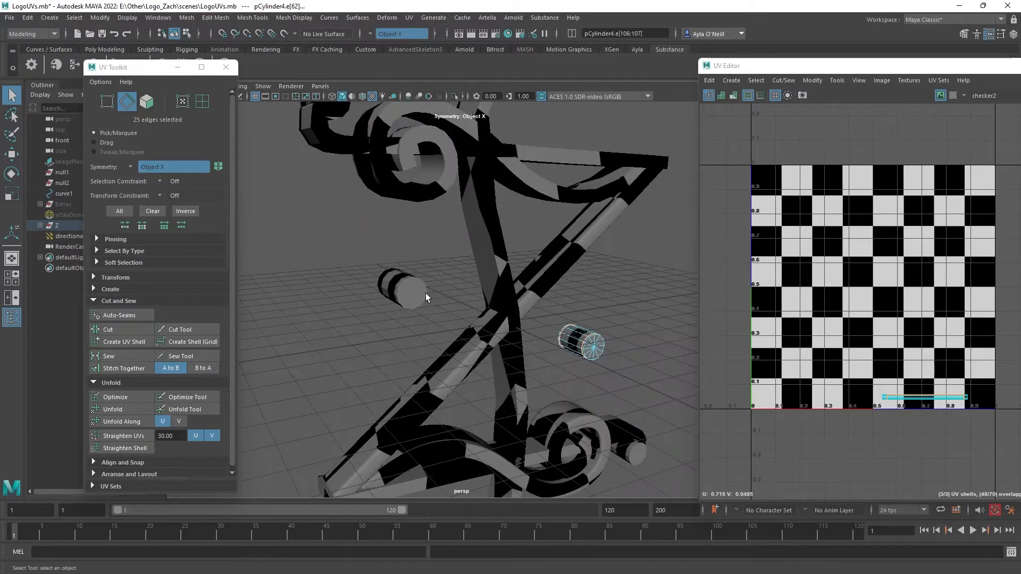
# Step: Cut the UVs of the other free-floating cylinder, below the upper scroll, along the edge loops around both its ends
pyautogui.click(423, 288)
pyautogui.scroll(7, 423, 288)
pyautogui.keyDown('alt'); pyautogui.moveTo(359, 309); pyautogui.dragTo(474, 303); pyautogui.keyUp('alt')
pyautogui.moveTo(435, 291); pyautogui.dragTo(440, 256, button='right')
pyautogui.doubleClick(541, 268)
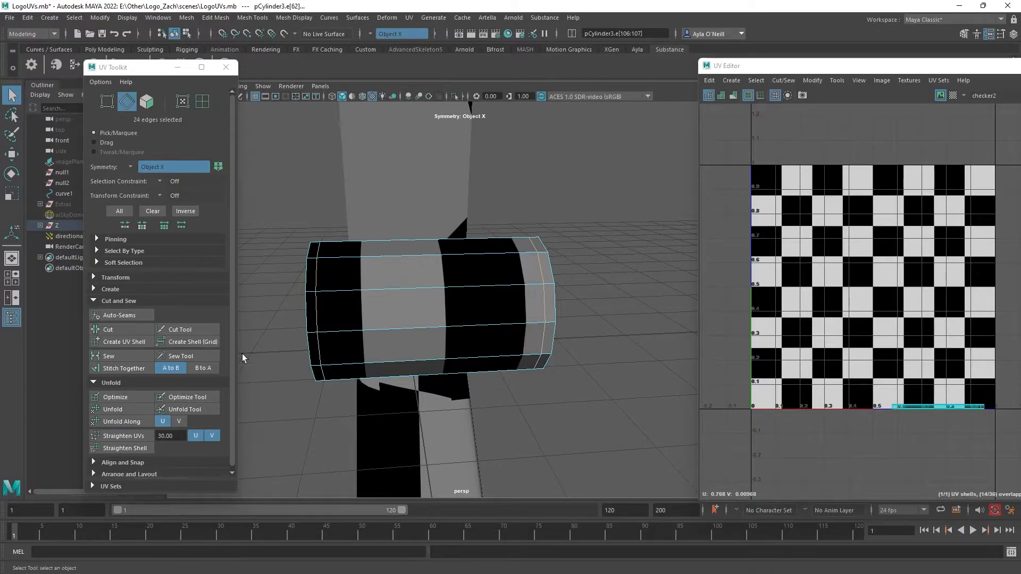
pyautogui.click(135, 330)
# Step: Cut the same free-floating cylinder's UVs along one lengthwise edge
pyautogui.scroll(-4, 449, 306)
pyautogui.click(449, 310)
pyautogui.keyDown('alt'); pyautogui.moveTo(449, 310); pyautogui.dragTo(481, 250); pyautogui.keyUp('alt')
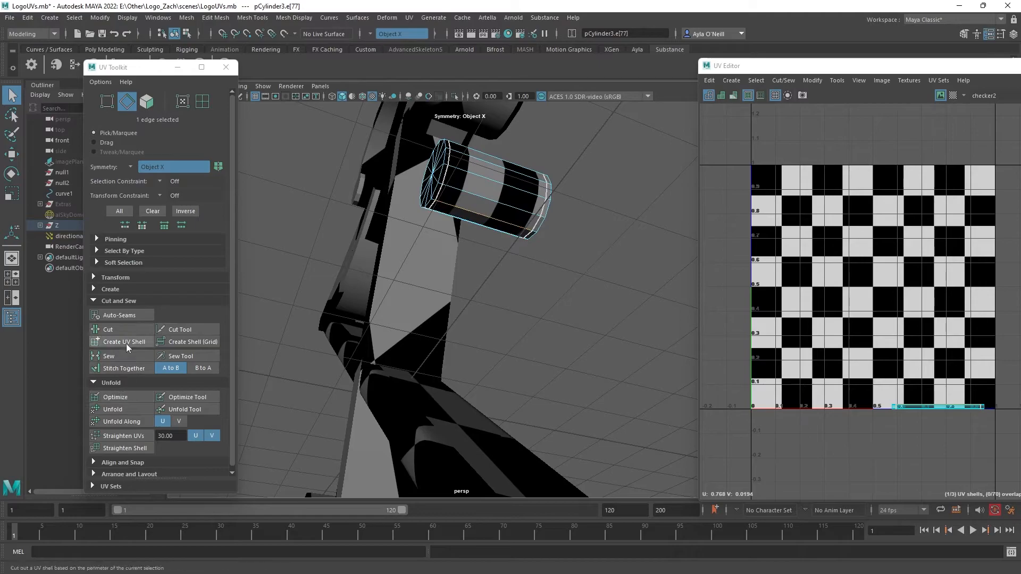
pyautogui.click(129, 330)
# Step: Cut the UVs of the cylinder beside the upper scroll along the edge loops around both its ends
pyautogui.keyDown('alt'); pyautogui.moveTo(473, 260); pyautogui.dragTo(333, 291); pyautogui.keyUp('alt')
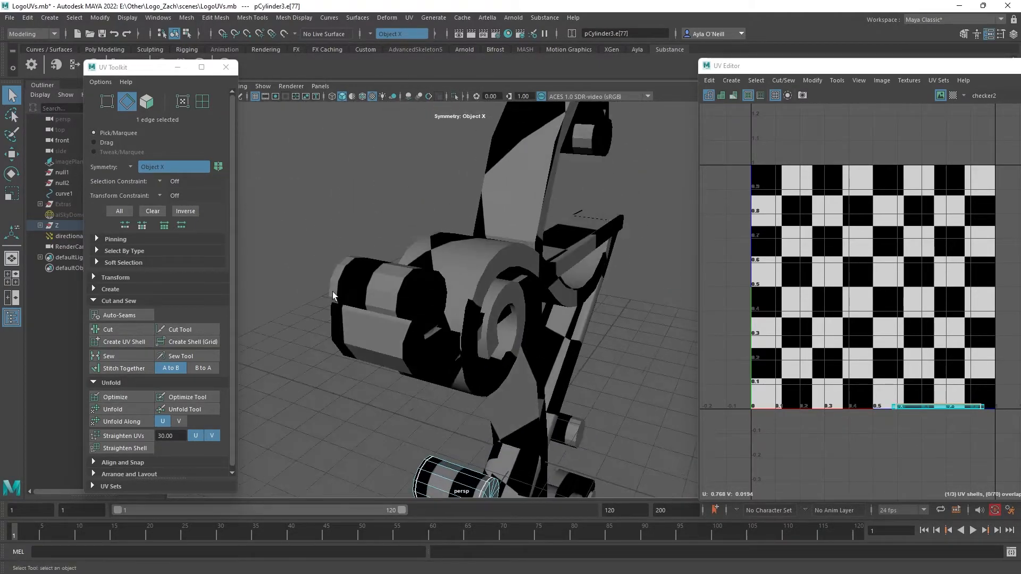
pyautogui.click(336, 290)
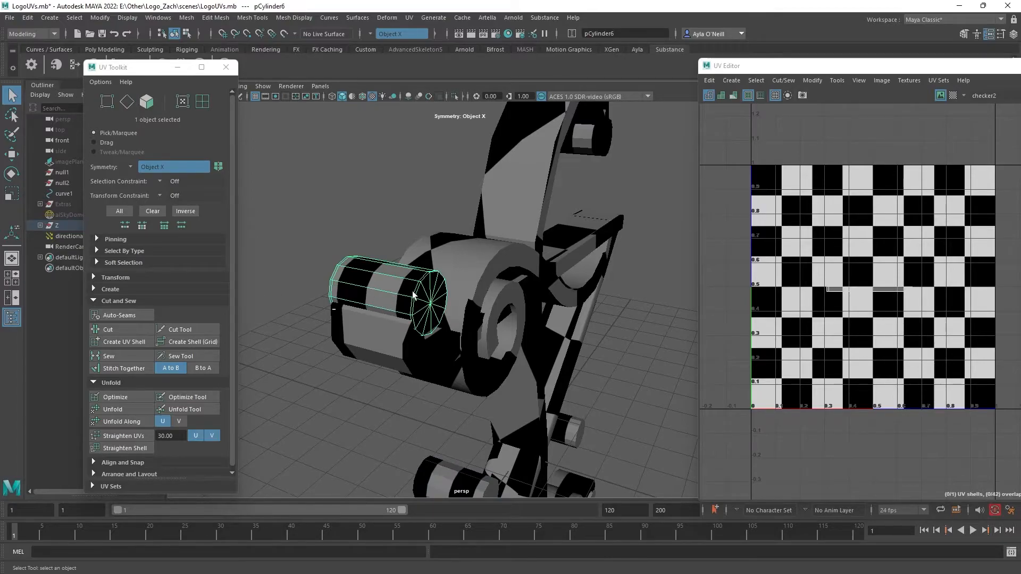
pyautogui.click(141, 341)
pyautogui.moveTo(405, 277); pyautogui.dragTo(438, 259, button='right')
pyautogui.click(413, 288)
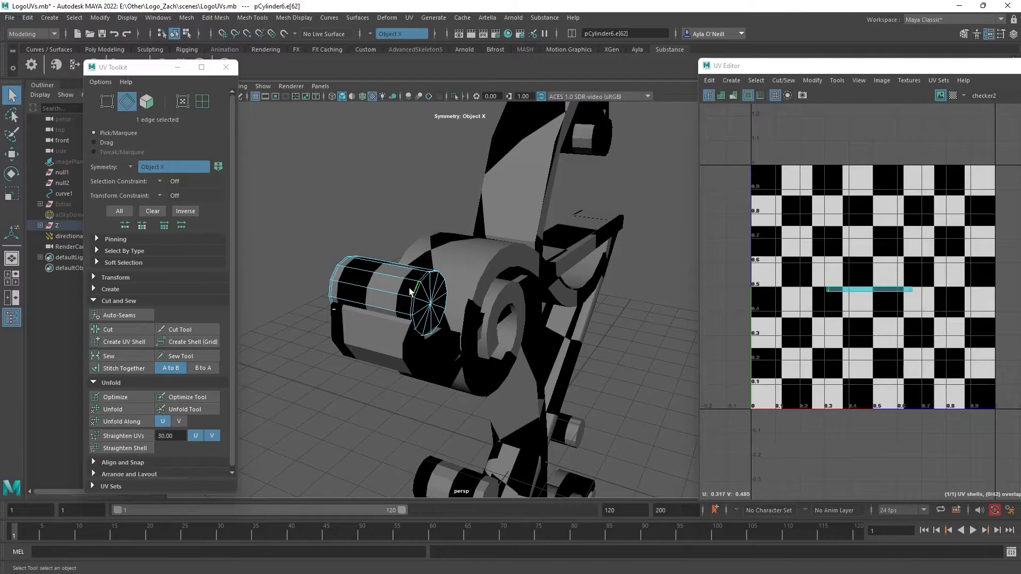
pyautogui.doubleClick(413, 290)
pyautogui.keyDown('shift'); pyautogui.doubleClick(334, 273); pyautogui.keyUp('shift')
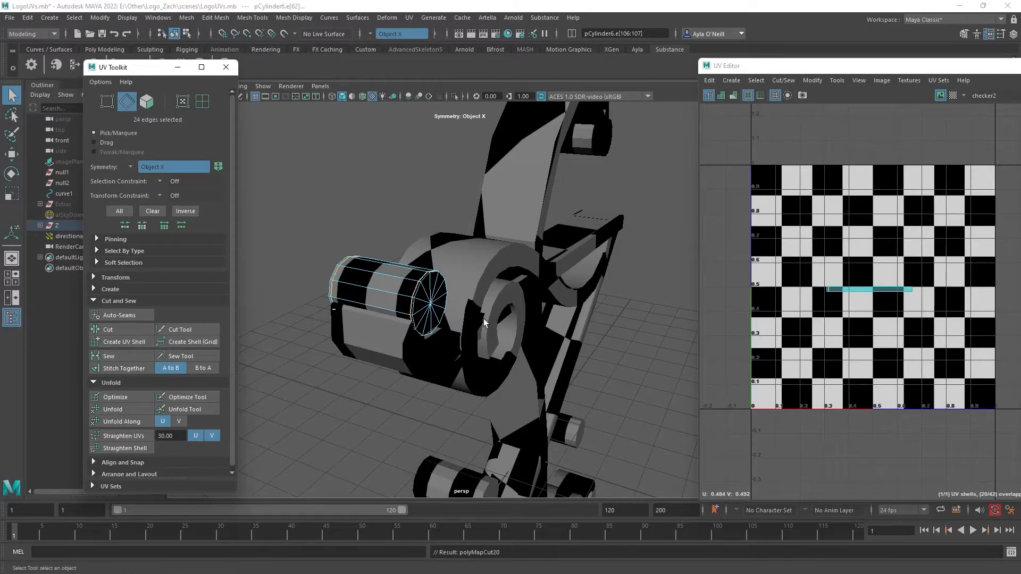
# Step: Isolate the cylinder beside the upper scroll and cut its UVs along one lengthwise edge
pyautogui.keyDown('alt'); pyautogui.moveTo(452, 319); pyautogui.dragTo(381, 324); pyautogui.keyUp('alt')
pyautogui.moveTo(348, 229)
pyautogui.mouseDown(button='right')
pyautogui.moveTo(363, 228)
pyautogui.moveTo(350, 234)
pyautogui.mouseUp(button='right')
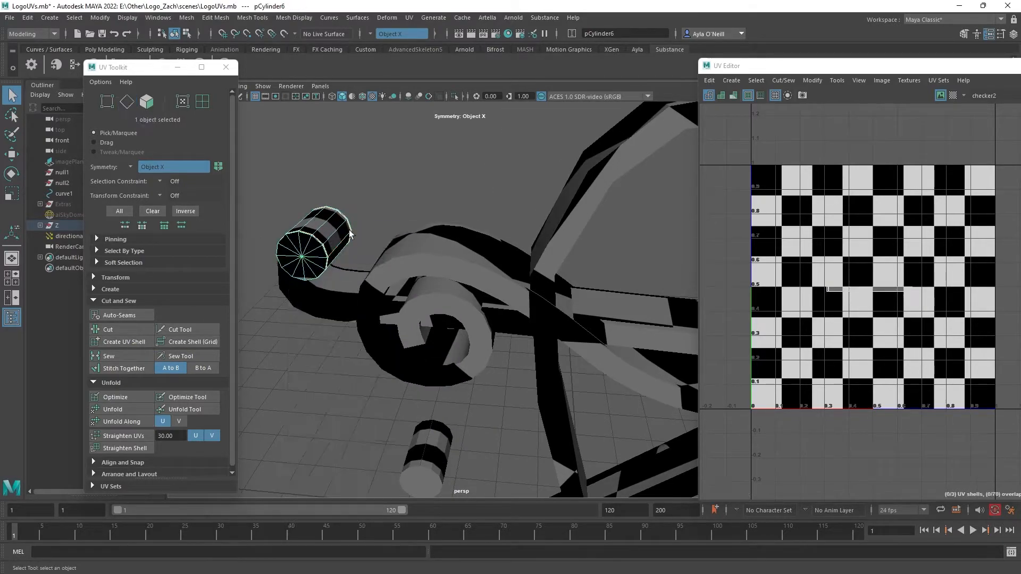
pyautogui.click(455, 97)
pyautogui.moveTo(364, 239)
pyautogui.keyDown('alt'); pyautogui.mouseDown()
pyautogui.moveTo(376, 221)
pyautogui.moveTo(354, 222)
pyautogui.mouseUp(); pyautogui.keyUp('alt')
pyautogui.moveTo(354, 222); pyautogui.dragTo(347, 201, button='right')
pyautogui.click(331, 229)
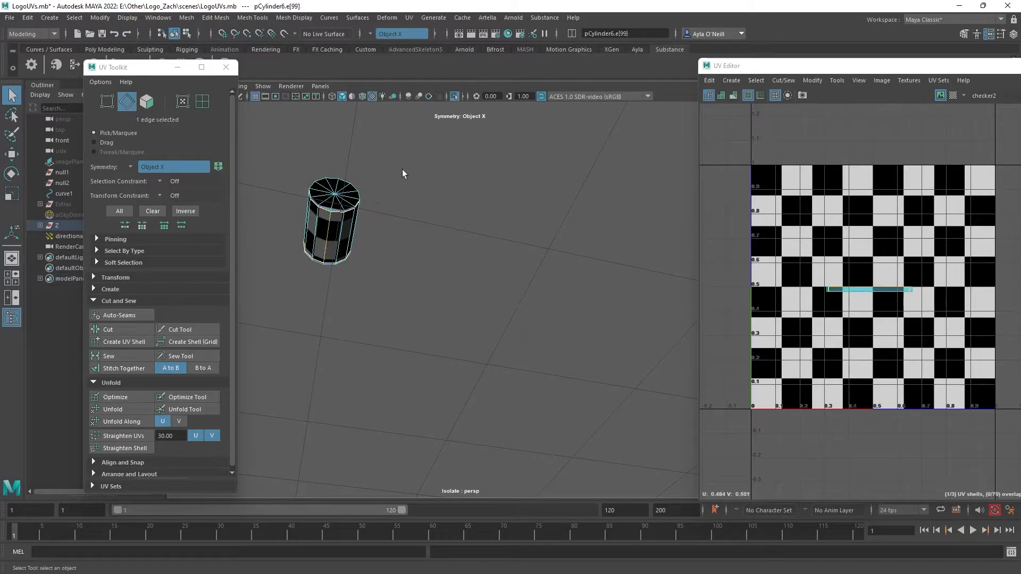
pyautogui.click(136, 330)
# Step: Show the whole model again, then isolate the cylinder at the S shape's upper end for edge selection
pyautogui.click(455, 96)
pyautogui.keyDown('alt'); pyautogui.moveTo(435, 156); pyautogui.dragTo(488, 261); pyautogui.keyUp('alt')
pyautogui.click(488, 259)
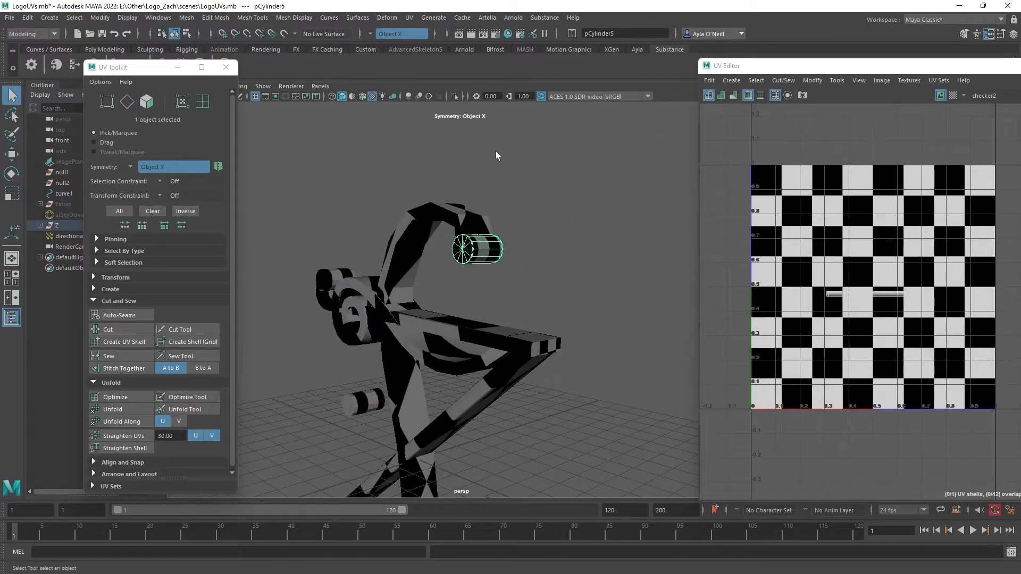
pyautogui.click(454, 97)
pyautogui.keyDown('alt'); pyautogui.moveTo(513, 260); pyautogui.dragTo(477, 314); pyautogui.keyUp('alt')
pyautogui.moveTo(469, 283); pyautogui.dragTo(496, 259, button='right')
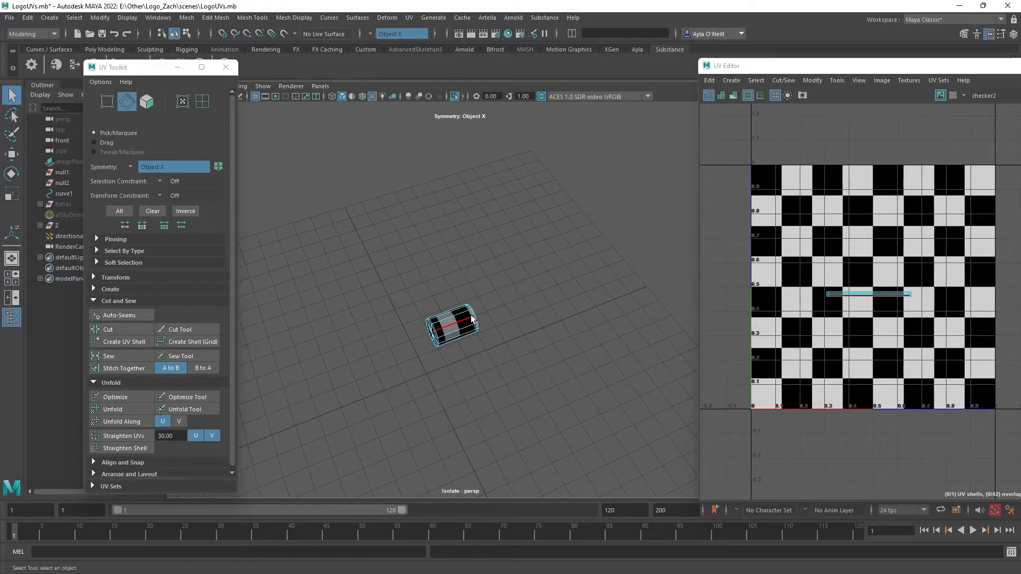
# Step: Cut the isolated cylinder's UVs along the edge loops around both its ends
pyautogui.scroll(3, 470, 314)
pyautogui.scroll(3, 460, 344)
pyautogui.doubleClick(495, 359)
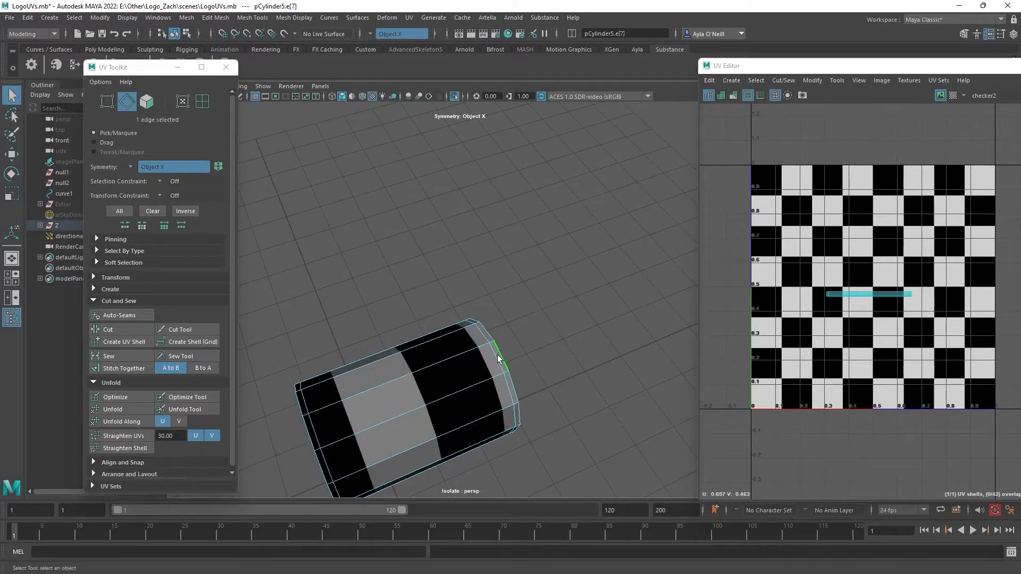
pyautogui.keyDown('shift'); pyautogui.doubleClick(311, 416); pyautogui.keyUp('shift')
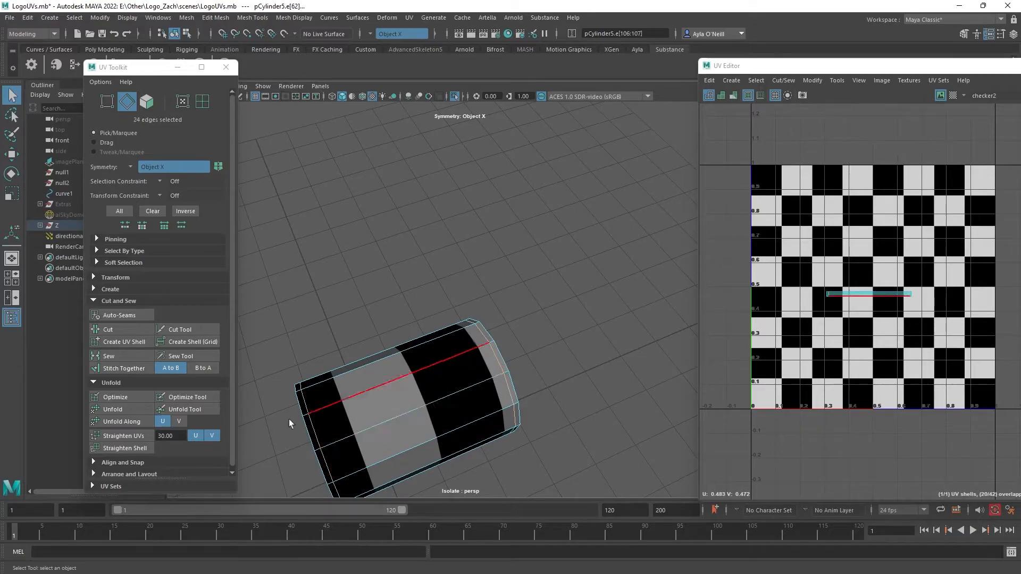
pyautogui.click(109, 330)
# Step: Cut the isolated upper S-end cylinder's UVs along one lengthwise edge
pyautogui.scroll(-5, 423, 349)
pyautogui.keyDown('alt'); pyautogui.moveTo(477, 339); pyautogui.dragTo(443, 275); pyautogui.keyUp('alt')
pyautogui.click(448, 142)
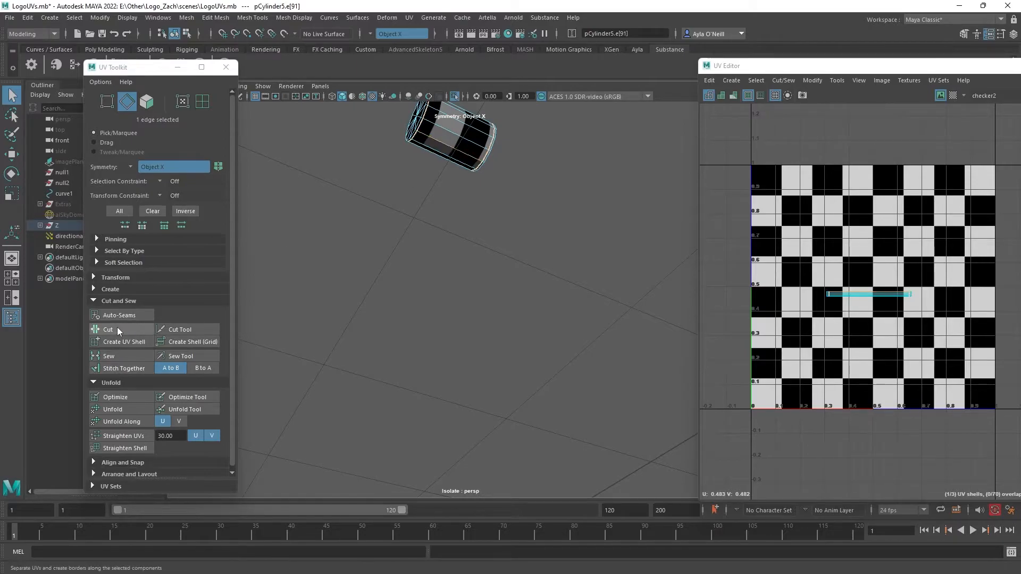
pyautogui.keyDown('alt'); pyautogui.moveTo(489, 239); pyautogui.dragTo(487, 125); pyautogui.keyUp('alt')
# Step: Show the whole model again, return to object selection and select all of the logo's pieces
pyautogui.click(454, 96)
pyautogui.keyDown('alt'); pyautogui.moveTo(462, 223); pyautogui.dragTo(548, 329); pyautogui.keyUp('alt')
pyautogui.moveTo(585, 471); pyautogui.dragTo(301, 107)
pyautogui.moveTo(447, 229); pyautogui.dragTo(471, 218, button='right')
pyautogui.moveTo(301, 117); pyautogui.dragTo(618, 475)
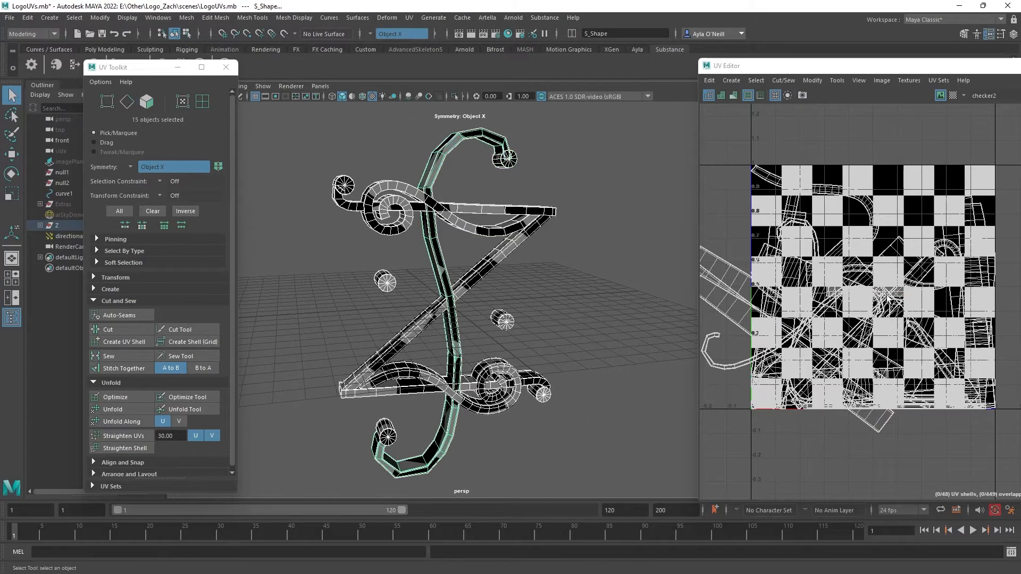
# Step: Select all UV shells of the logo and unfold them
pyautogui.scroll(-5, 881, 325)
pyautogui.moveTo(990, 447); pyautogui.dragTo(791, 266)
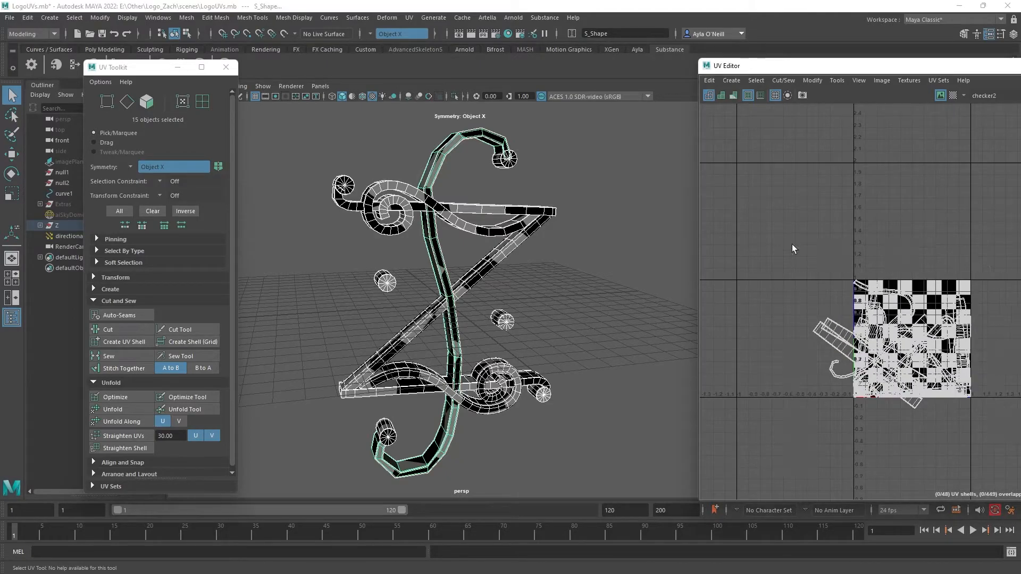
pyautogui.moveTo(869, 335); pyautogui.dragTo(838, 317, button='right')
pyautogui.moveTo(795, 263); pyautogui.dragTo(975, 452)
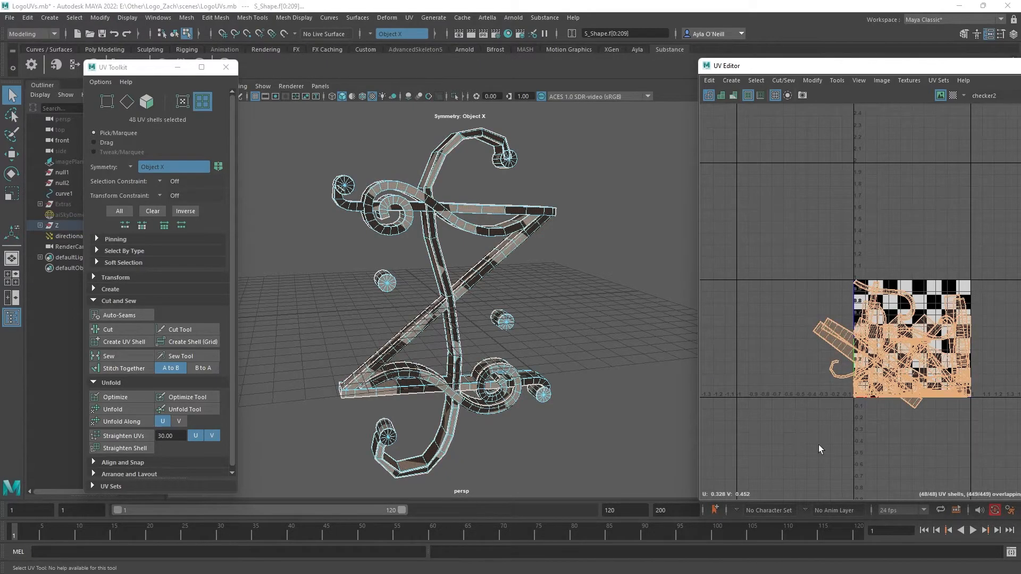
pyautogui.click(122, 408)
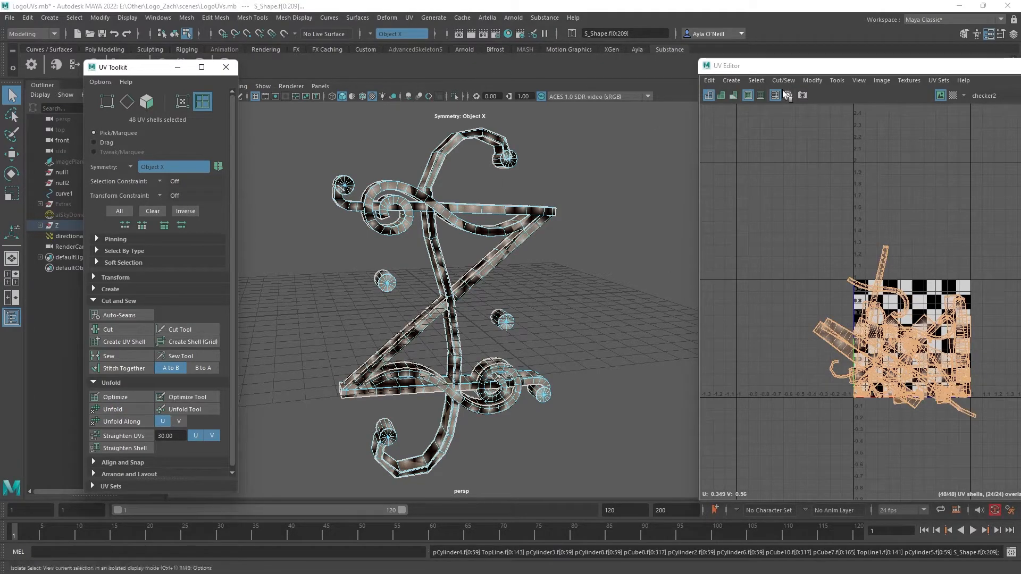
# Step: Try arranging all the unfolded shells with Layout Along, then clear the selection
pyautogui.click(810, 79)
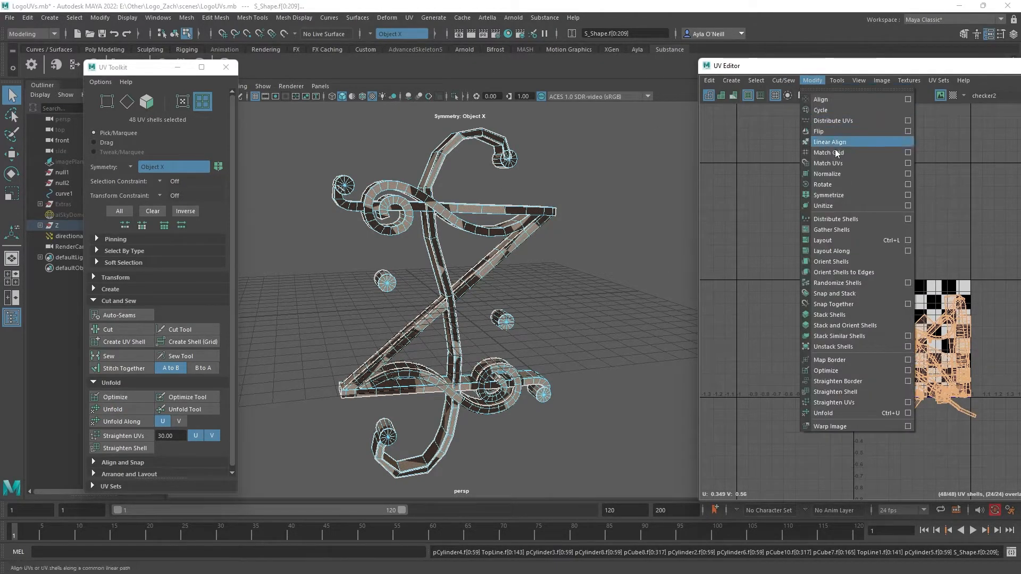
pyautogui.click(834, 253)
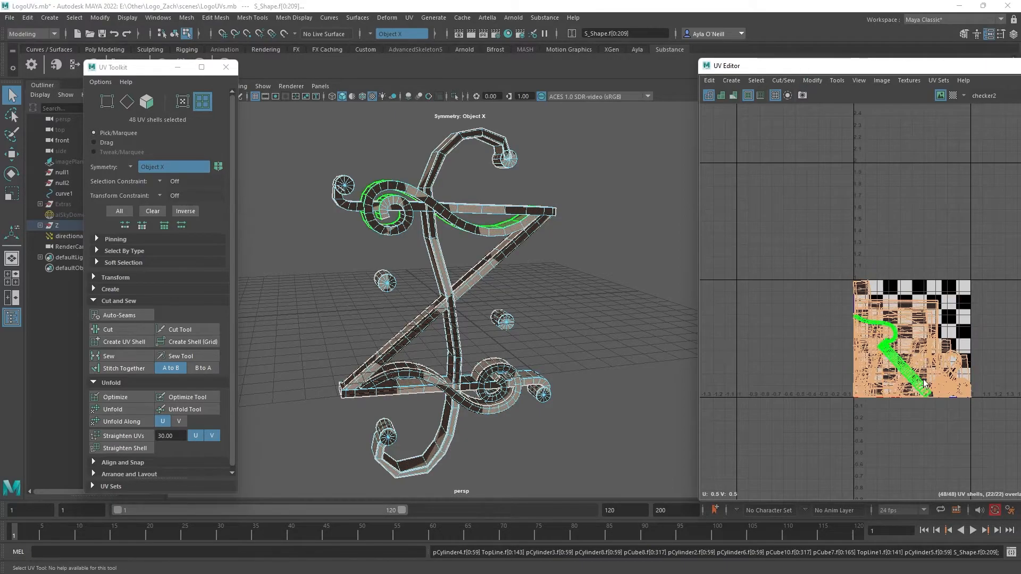
pyautogui.scroll(4, 895, 376)
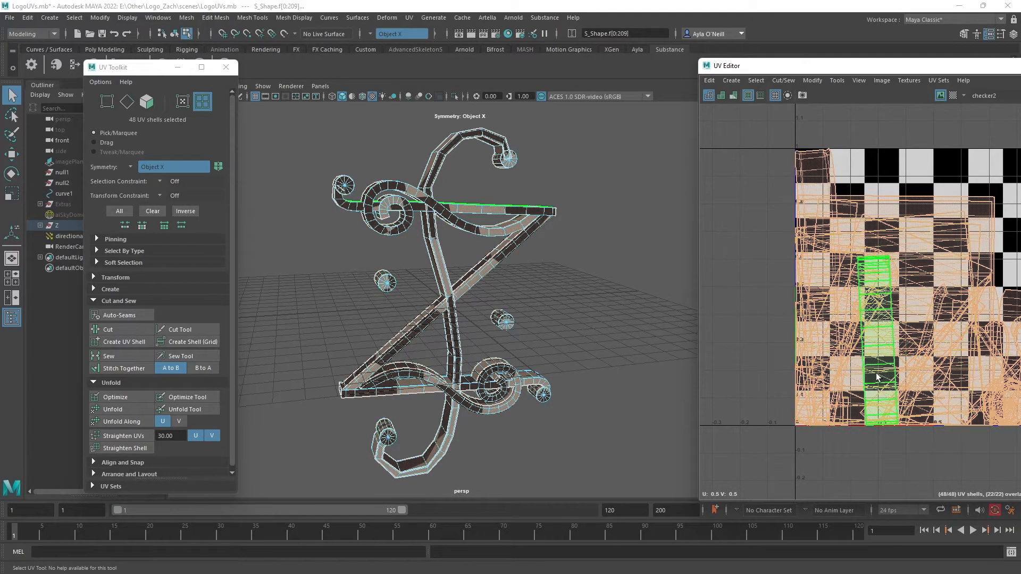
pyautogui.click(532, 289)
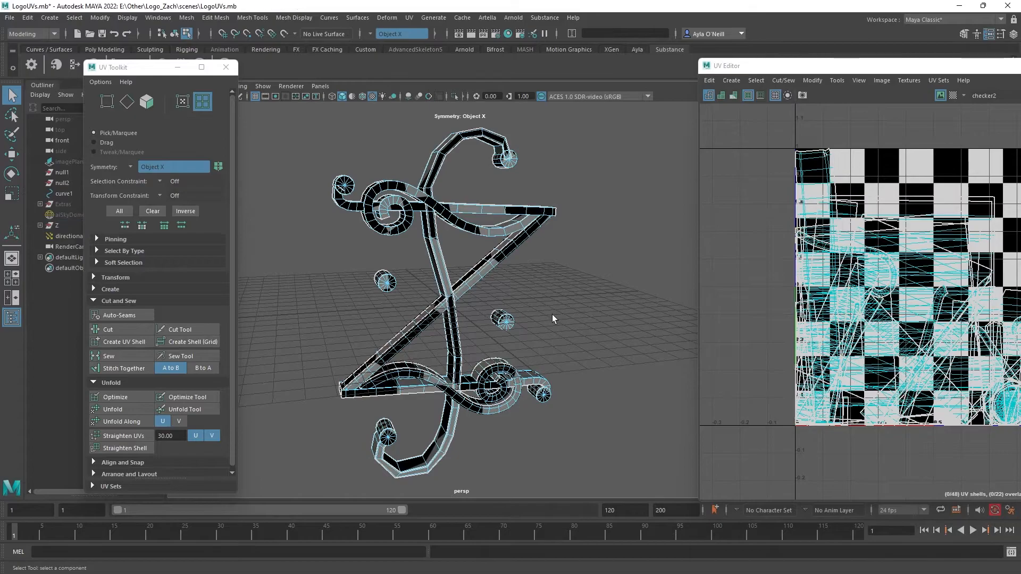
pyautogui.keyDown('alt'); pyautogui.moveTo(470, 315); pyautogui.dragTo(502, 305); pyautogui.keyUp('alt')
pyautogui.scroll(-3, 910, 323)
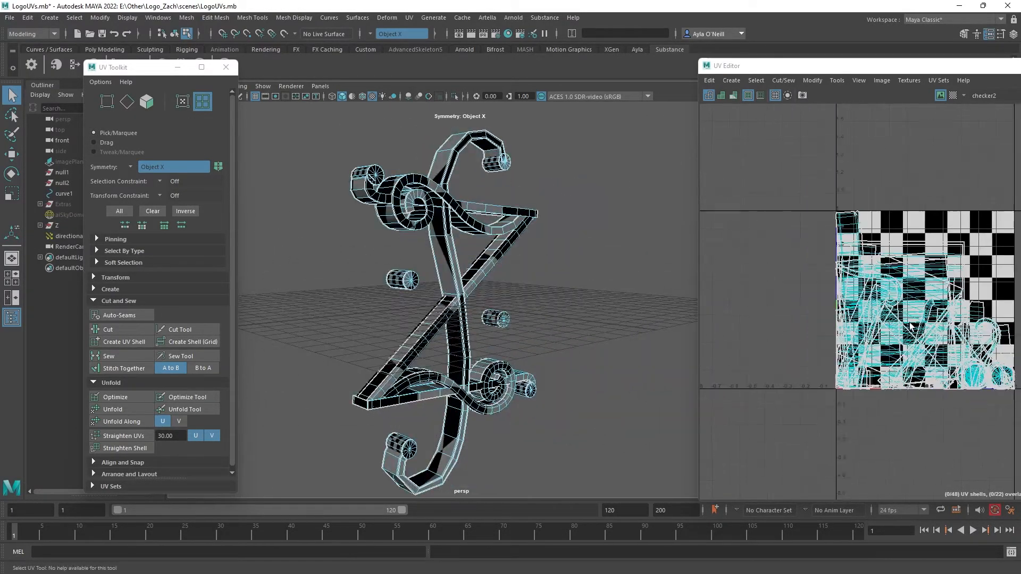
# Step: Select all the UV shells again and arrange them in the UV tile with Layout
pyautogui.moveTo(822, 184); pyautogui.dragTo(1019, 434)
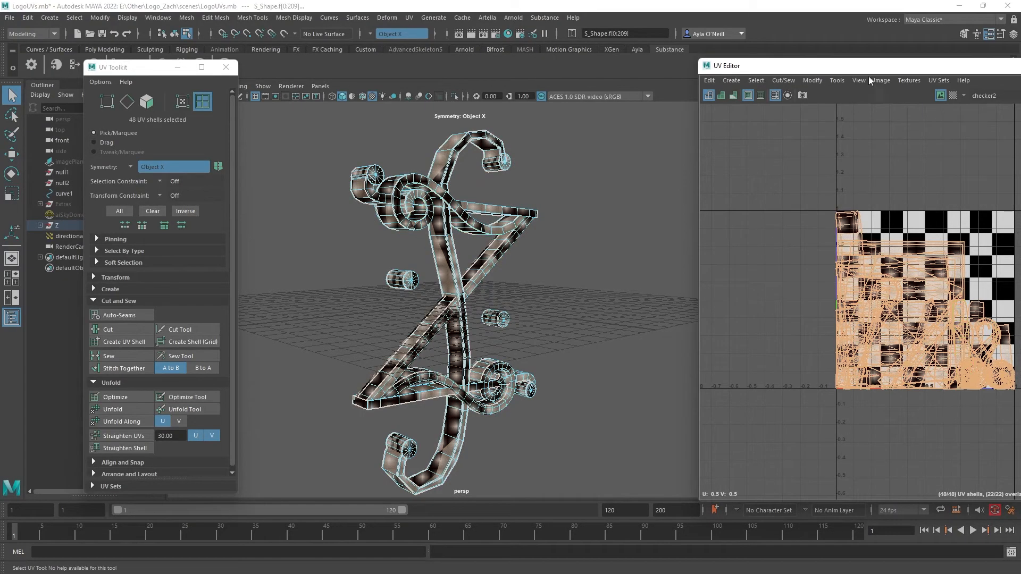
pyautogui.click(807, 80)
pyautogui.click(825, 241)
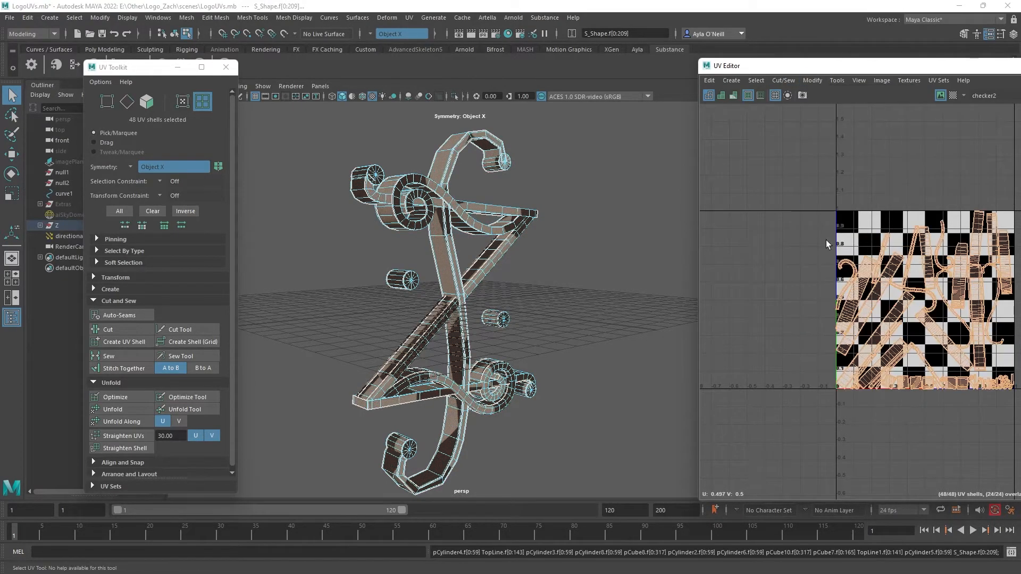
# Step: Clear the shell selection and show the logo in smooth mesh preview
pyautogui.click(579, 285)
pyautogui.keyDown('alt'); pyautogui.moveTo(580, 285); pyautogui.dragTo(537, 289); pyautogui.keyUp('alt')
pyautogui.press('3')
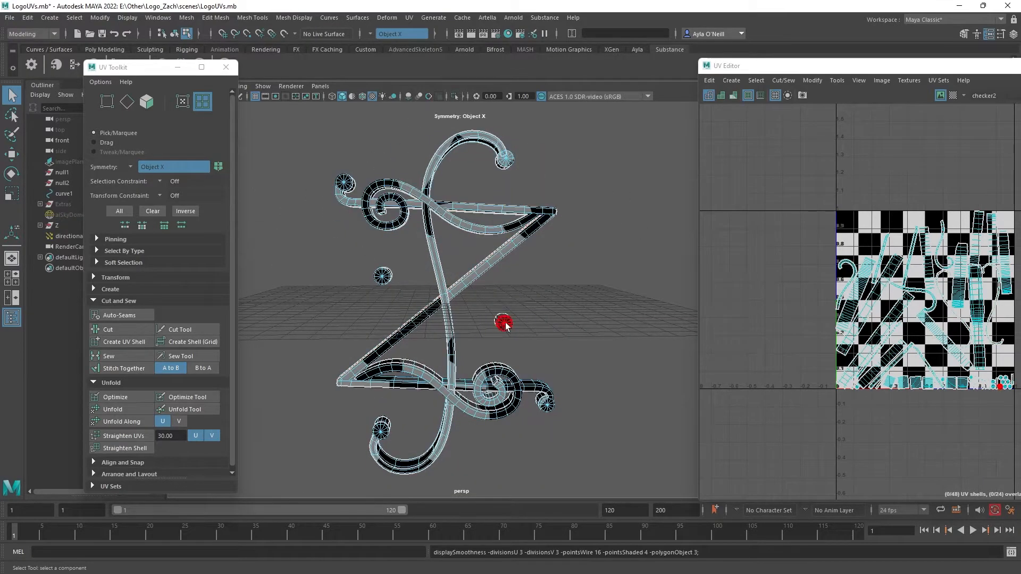
# Step: Return to object selection and save the scene
pyautogui.moveTo(496, 262); pyautogui.dragTo(549, 248, button='right')
pyautogui.keyDown('alt'); pyautogui.moveTo(550, 247); pyautogui.dragTo(515, 333); pyautogui.keyUp('alt')
pyautogui.click(11, 17)
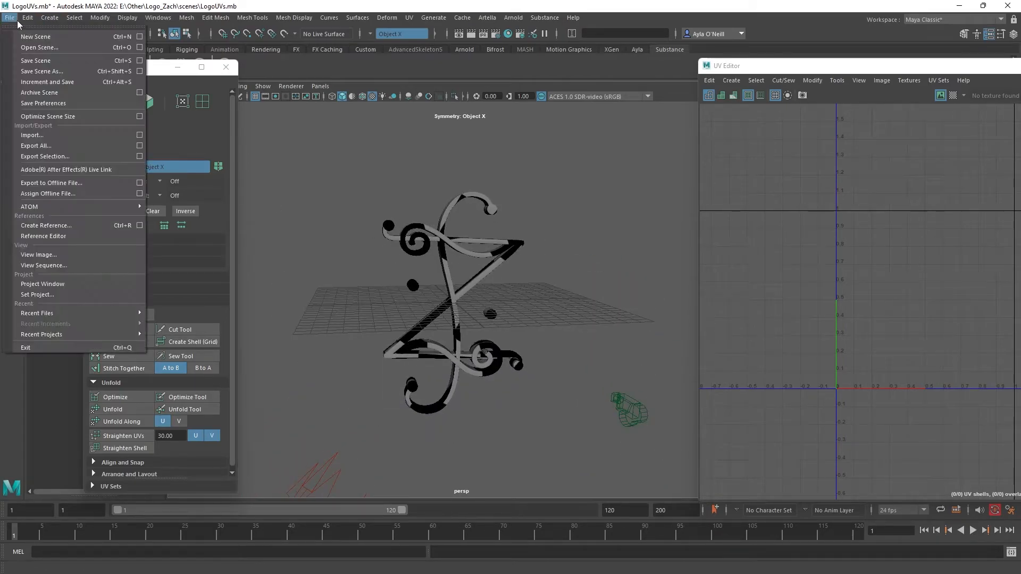
pyautogui.click(34, 62)
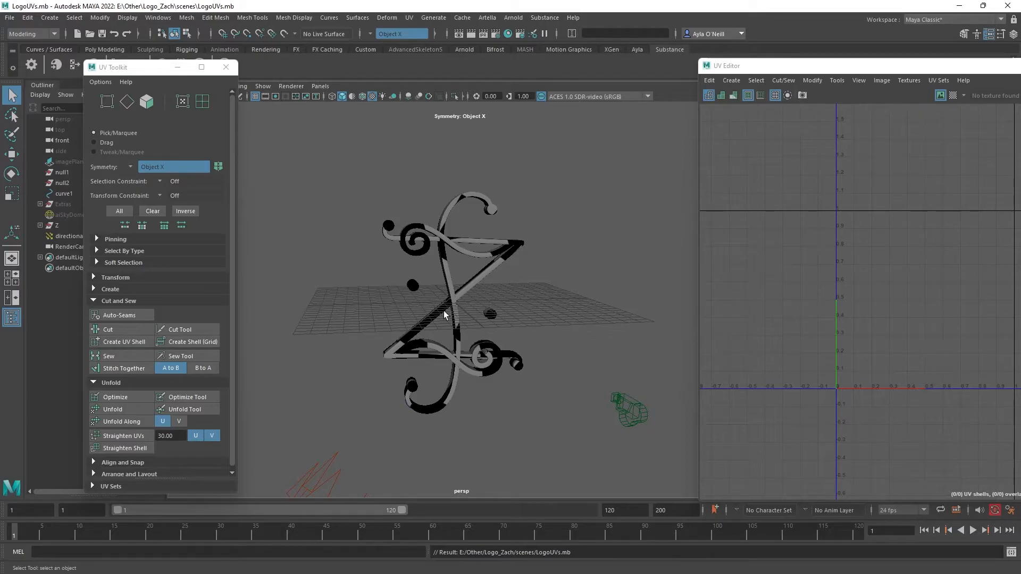
# Step: Select all of the logo's pieces and start exporting the selection
pyautogui.click(9, 17)
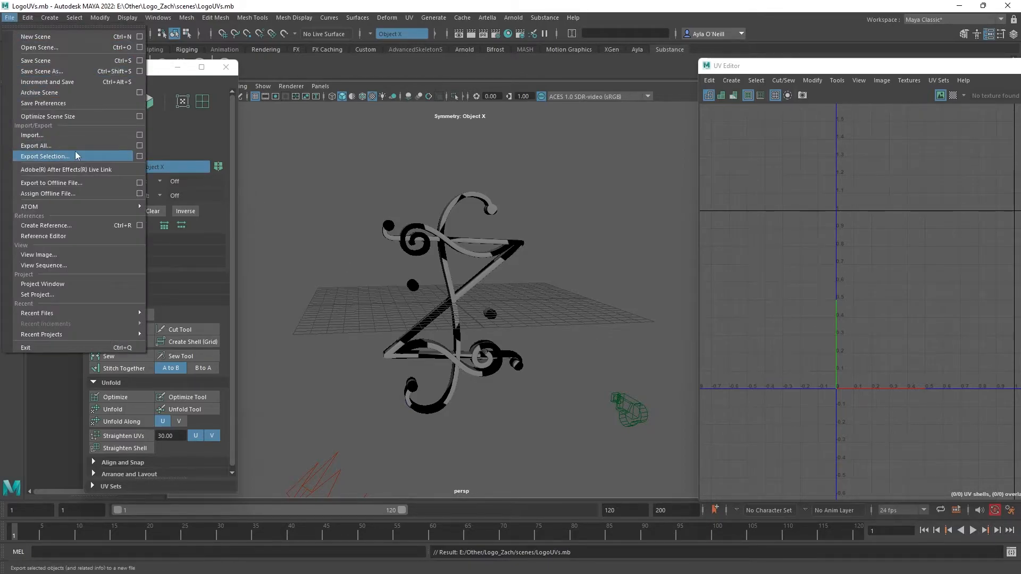
pyautogui.moveTo(317, 157); pyautogui.dragTo(611, 440)
pyautogui.click(9, 17)
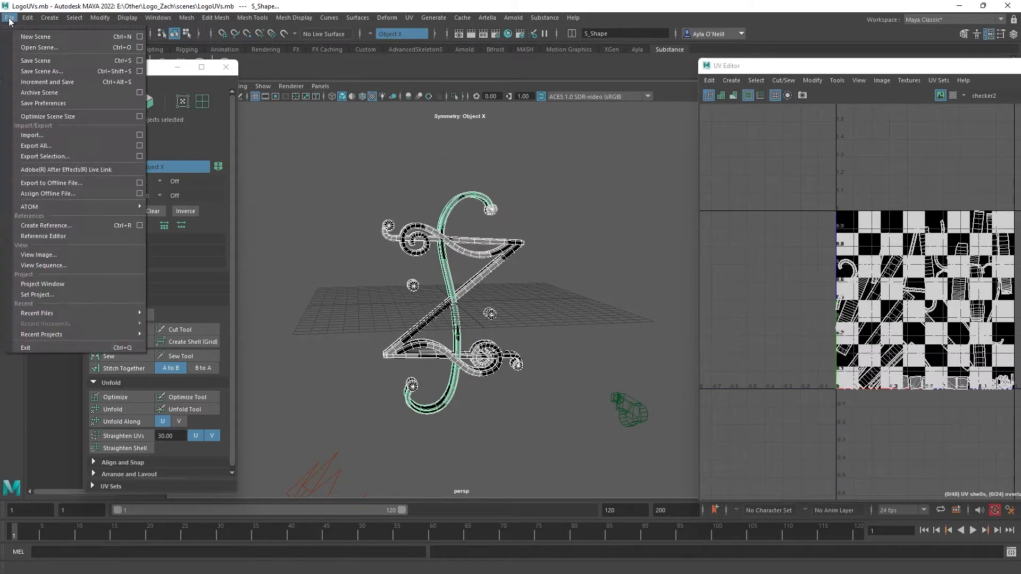
pyautogui.click(55, 155)
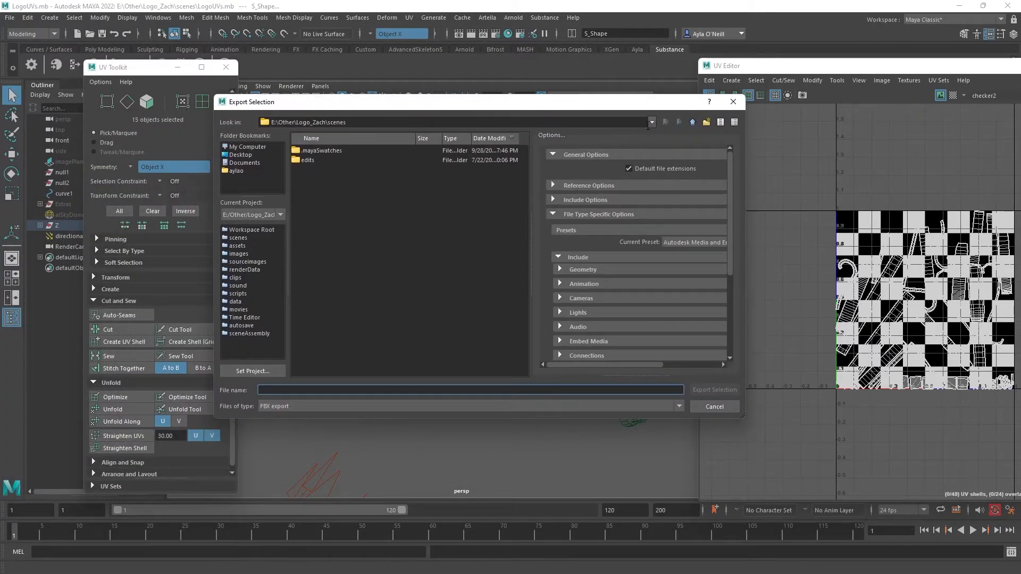
# Step: Export the selected logo pieces as an FBX named UVLogo into the project's assets folder
pyautogui.click(652, 123)
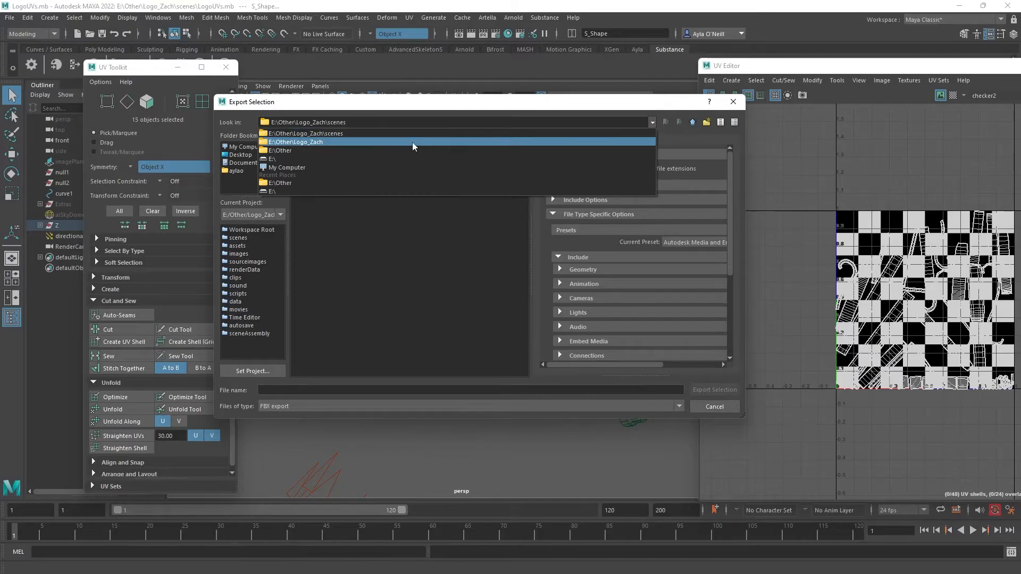
pyautogui.click(412, 143)
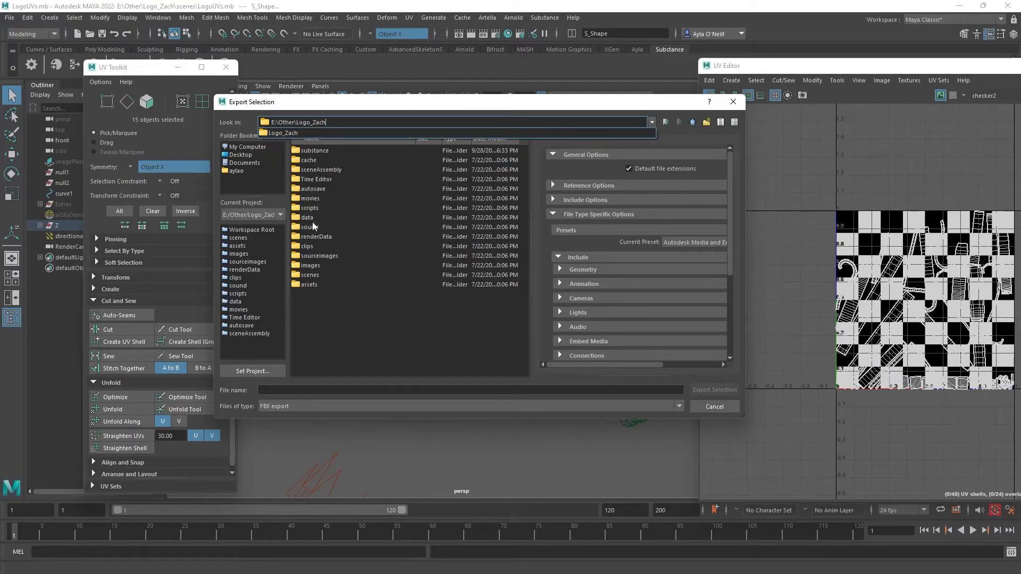
pyautogui.doubleClick(310, 285)
pyautogui.click(336, 389)
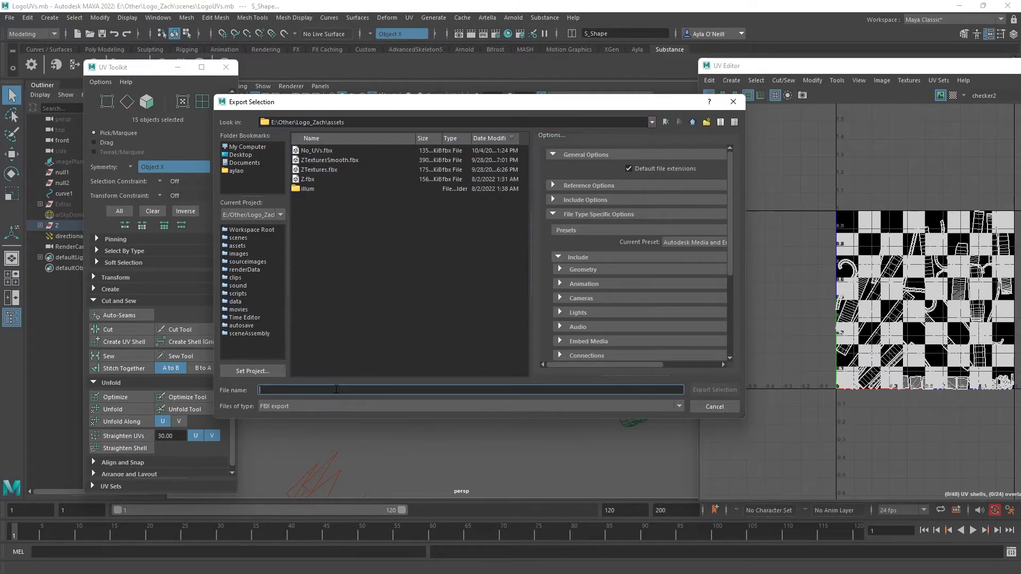
pyautogui.write('UVLogo')
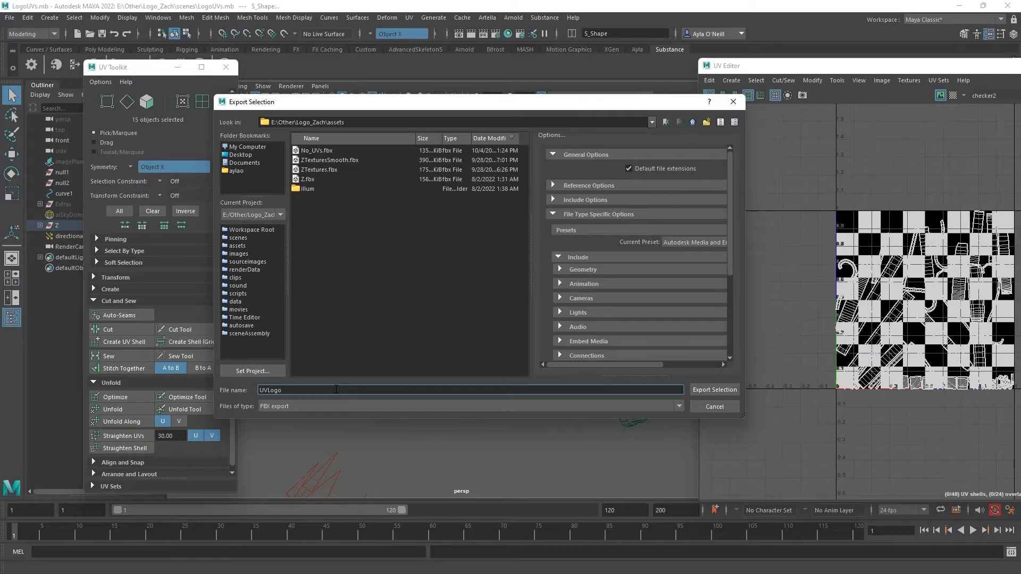
pyautogui.press('Return')
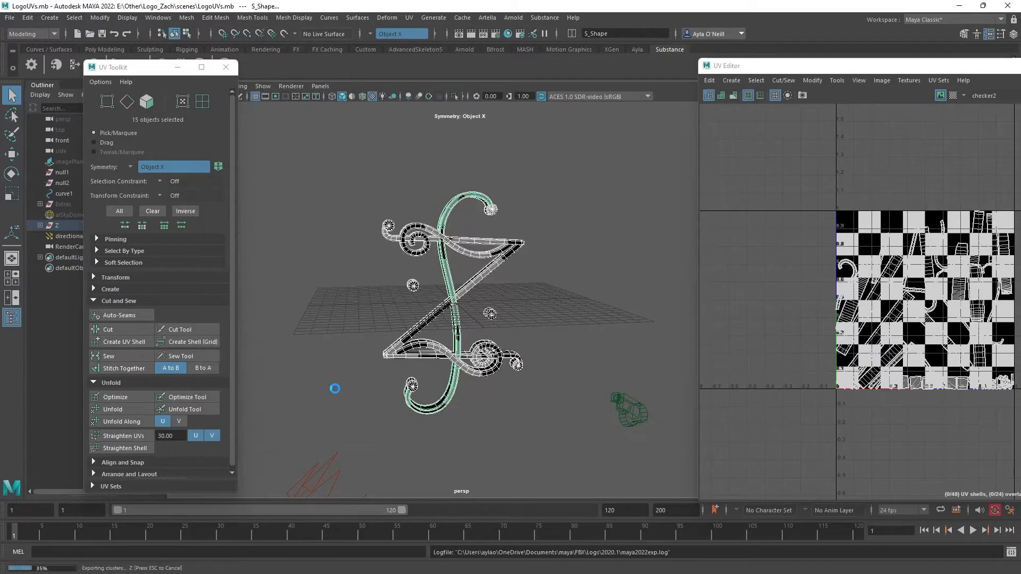
# Step: Switch to Substance 3D Painter and create a new project from the UVLogo mesh, discarding the old project's changes
pyautogui.moveTo(0, 47)
pyautogui.mouseDown()
pyautogui.moveTo(799, 57)
pyautogui.moveTo(775, 37)
pyautogui.mouseUp()
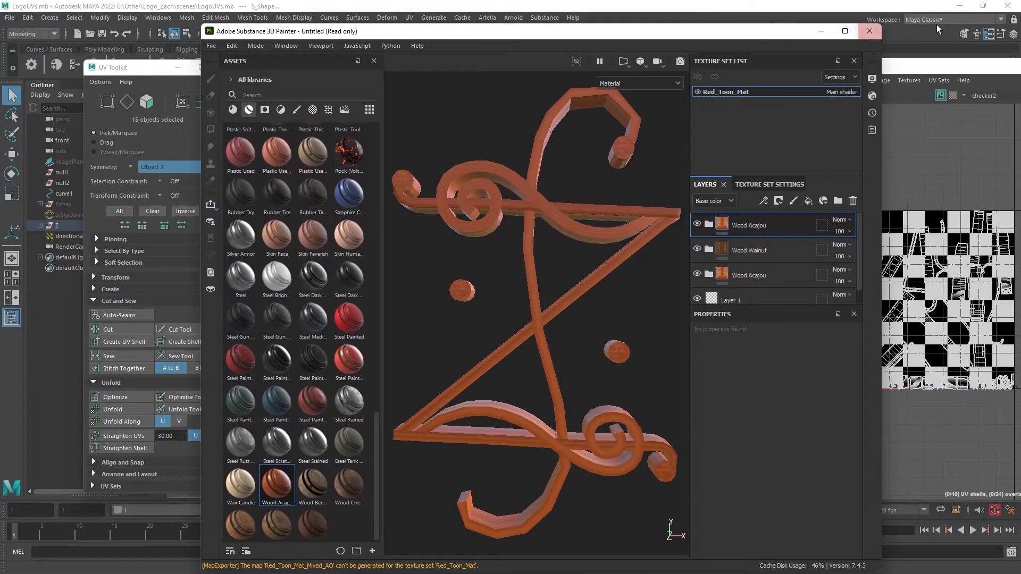
pyautogui.click(845, 32)
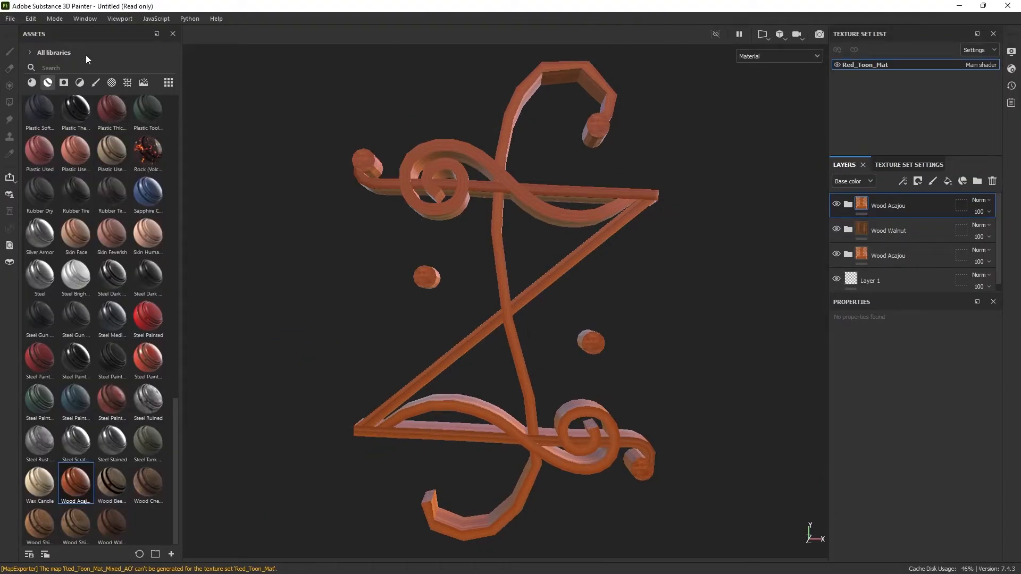
pyautogui.click(18, 18)
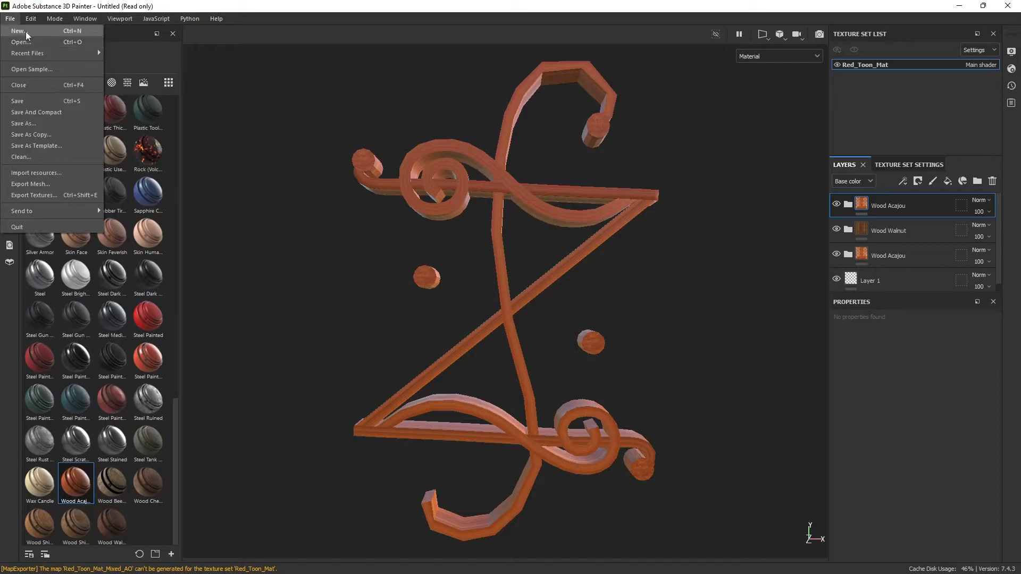
pyautogui.click(25, 31)
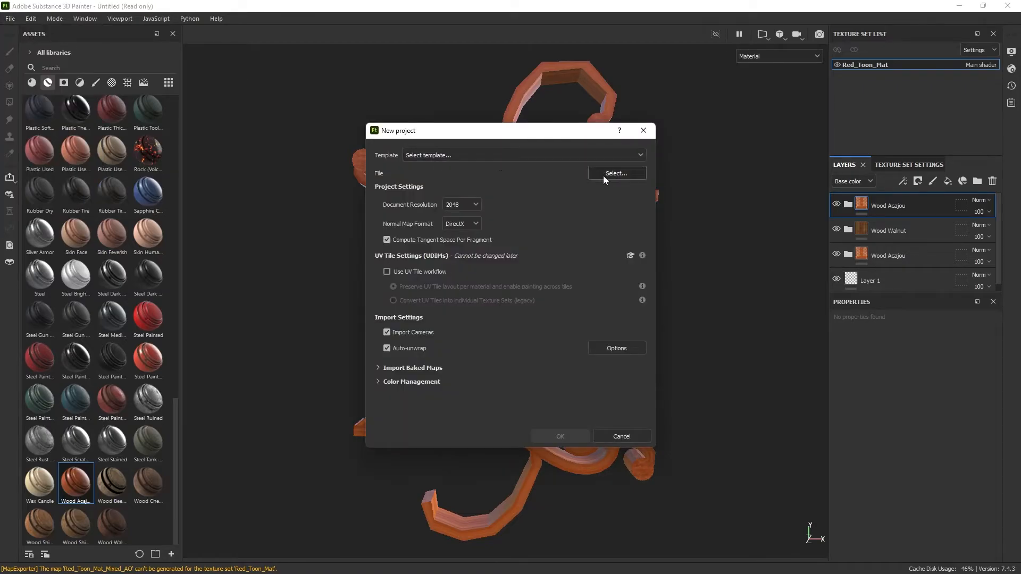
pyautogui.click(617, 173)
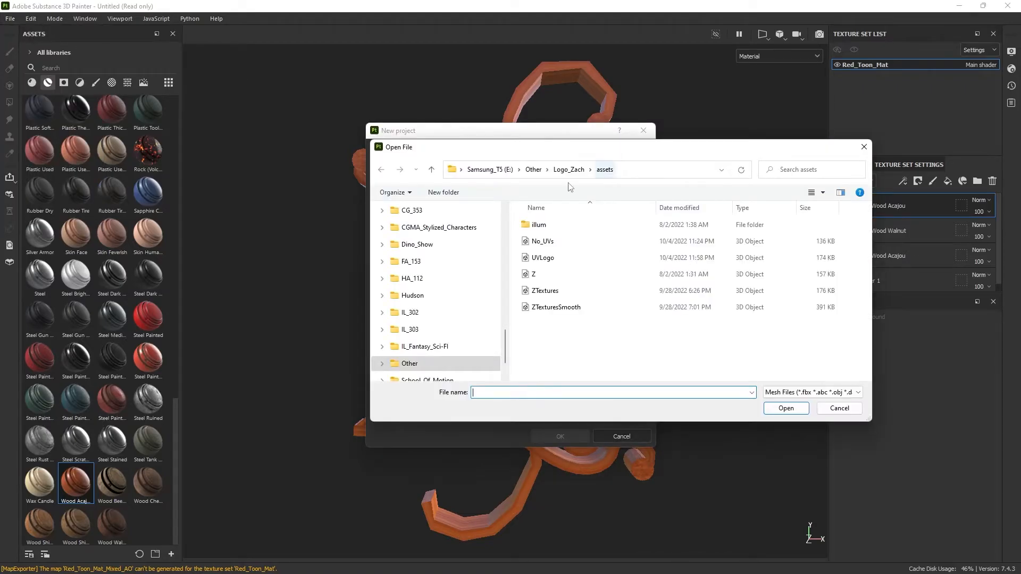
pyautogui.doubleClick(550, 259)
pyautogui.click(548, 434)
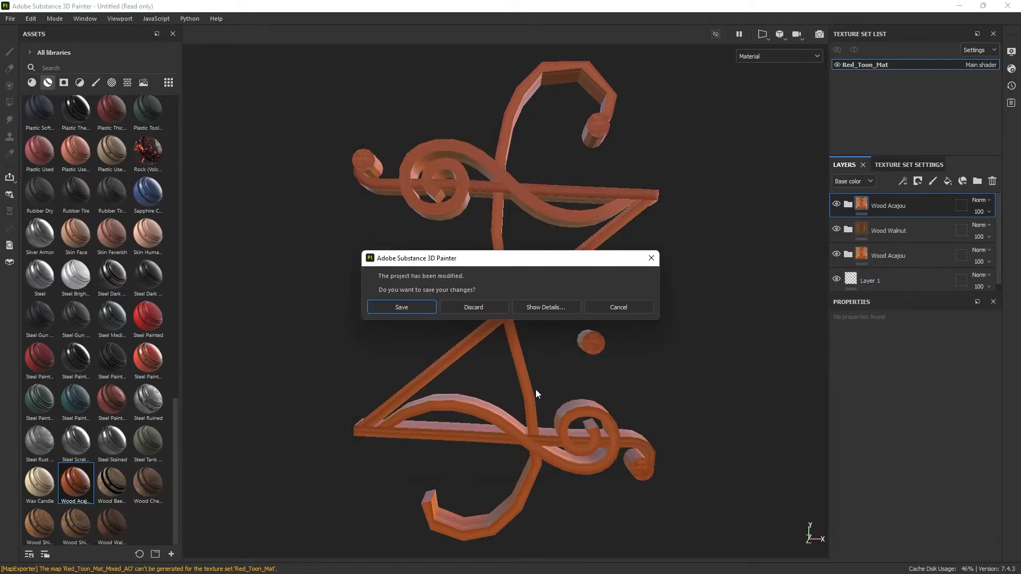
pyautogui.click(467, 307)
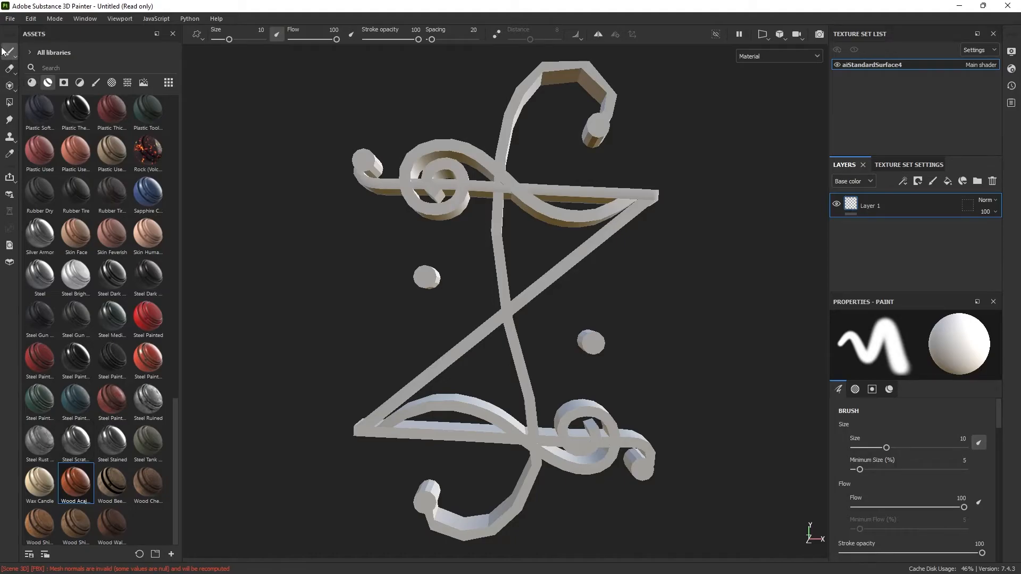
# Step: Apply the Wood Acajou smart material to the whole logo
pyautogui.click(31, 84)
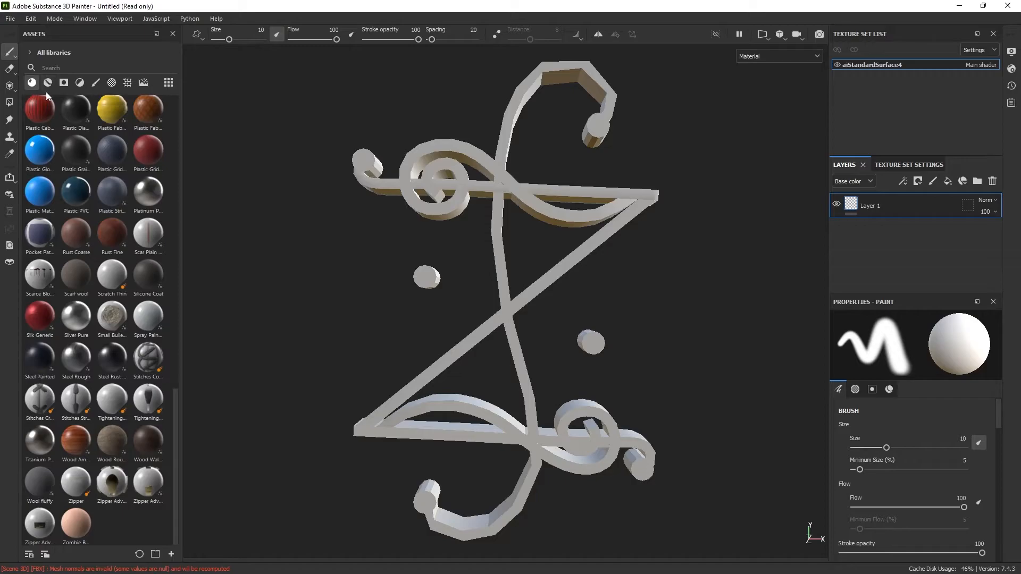
pyautogui.click(48, 83)
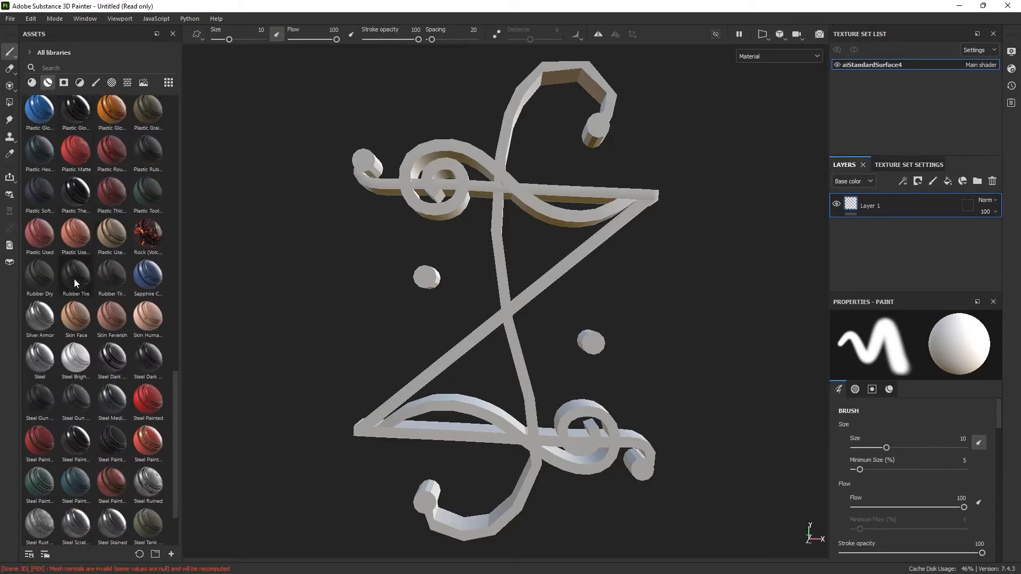
pyautogui.scroll(-2, 100, 438)
pyautogui.moveTo(78, 494); pyautogui.dragTo(507, 315)
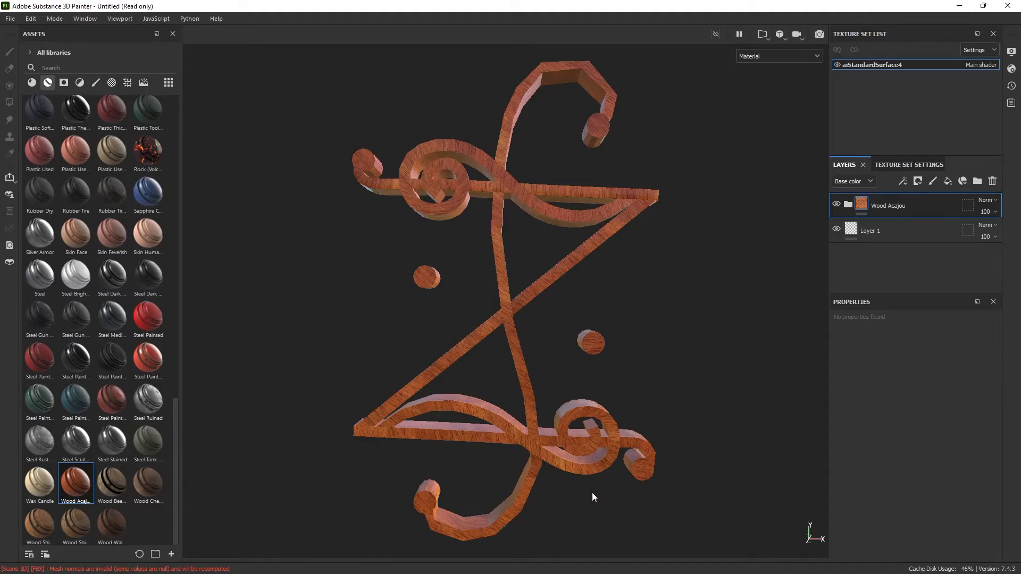
# Step: Start a texture export and browse to the project's sourceimages folder for the output directory
pyautogui.click(8, 18)
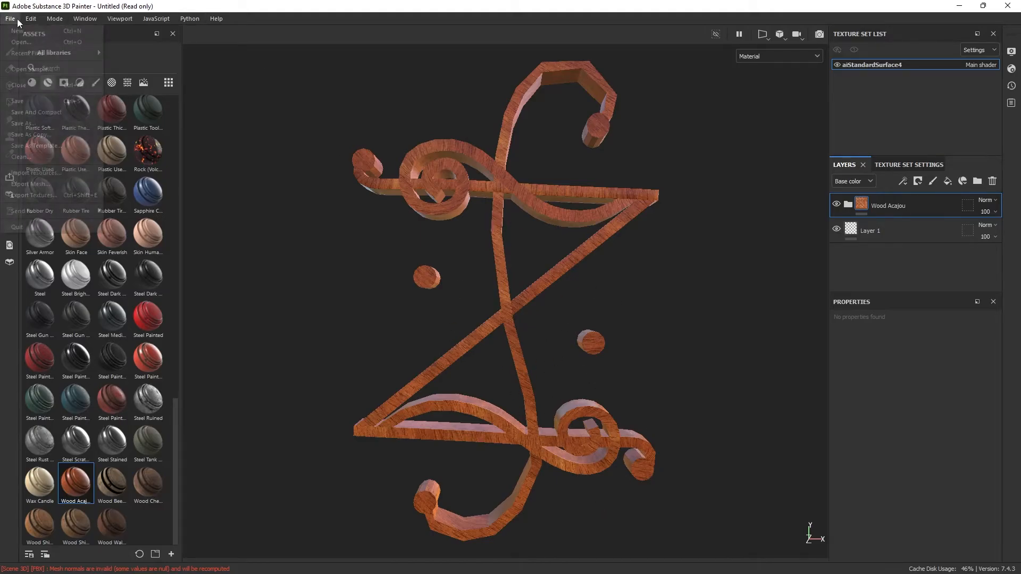
pyautogui.click(24, 195)
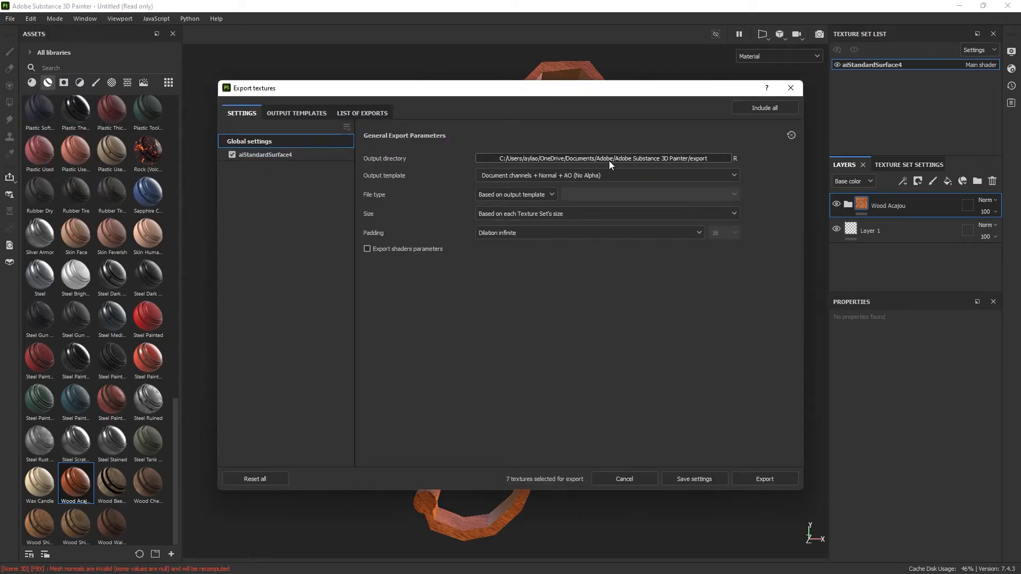
pyautogui.click(609, 160)
pyautogui.scroll(-1, 300, 303)
pyautogui.click(297, 296)
pyautogui.scroll(-3, 407, 297)
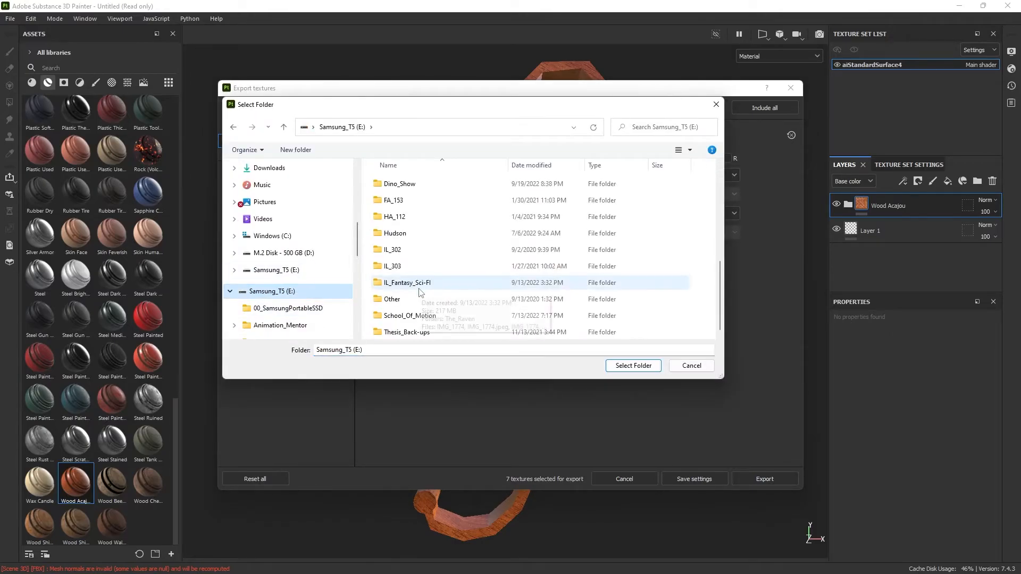
pyautogui.doubleClick(407, 298)
pyautogui.scroll(-3, 404, 256)
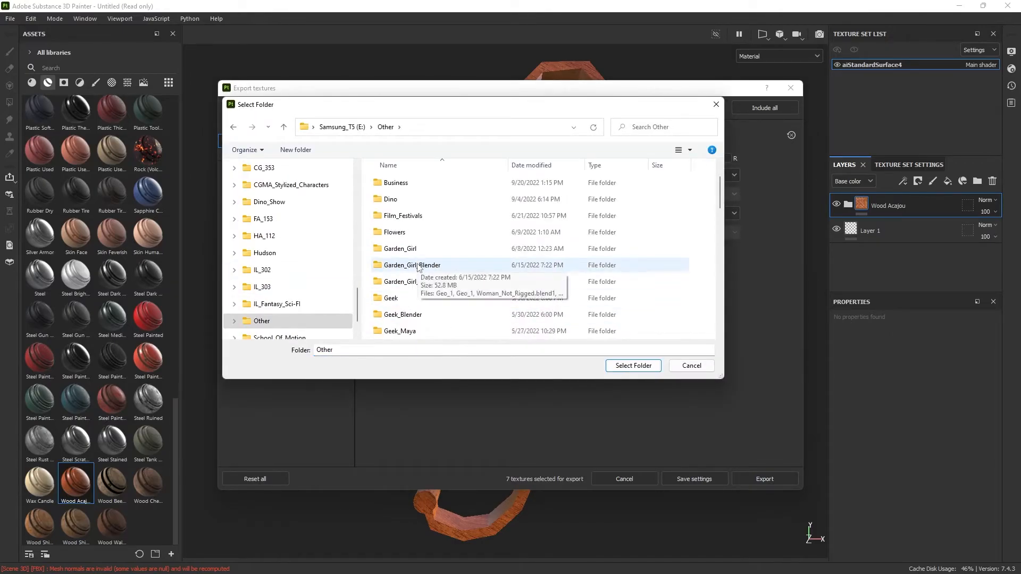
pyautogui.scroll(-1, 415, 295)
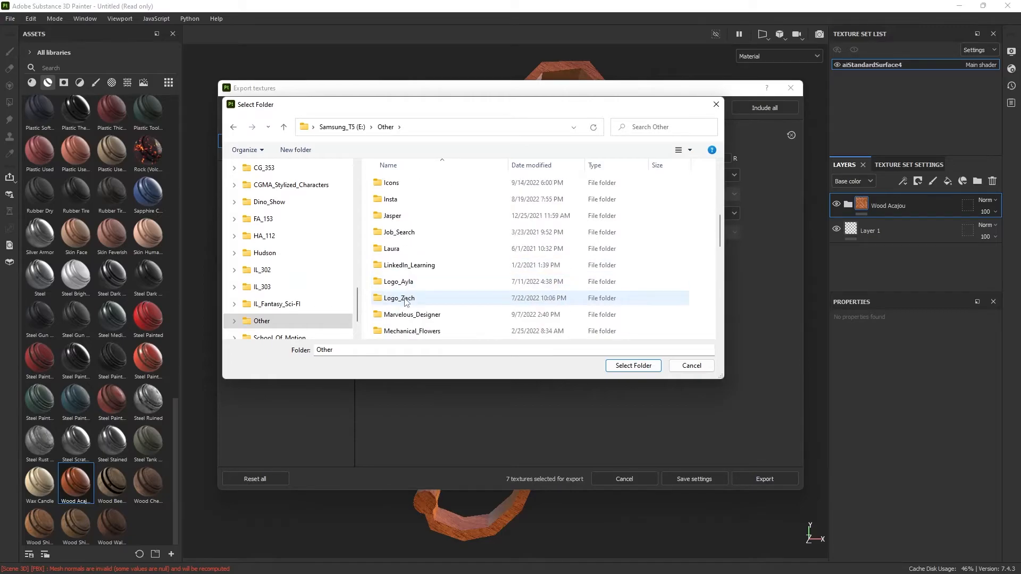
pyautogui.doubleClick(416, 298)
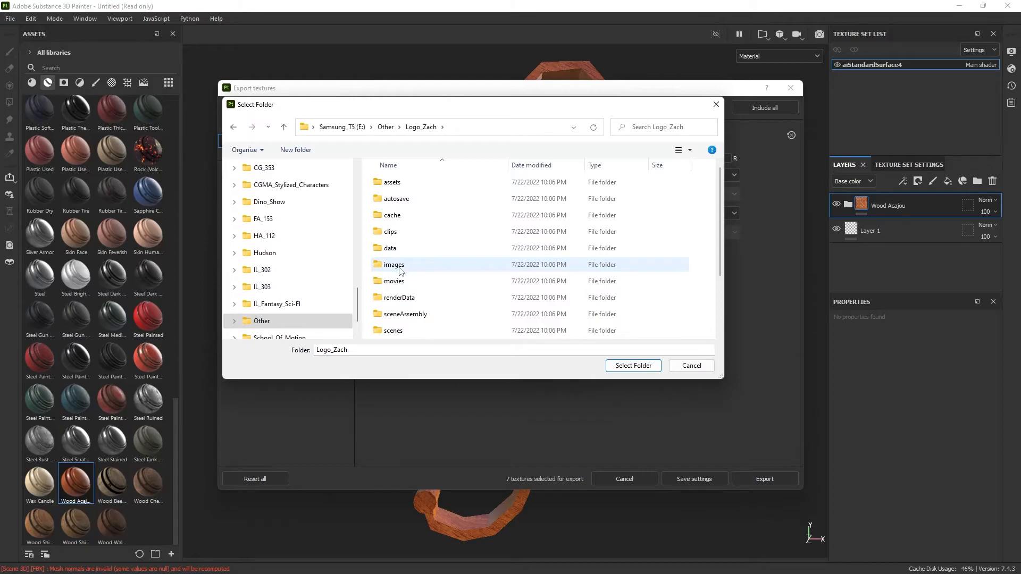
pyautogui.scroll(-1, 404, 274)
pyautogui.doubleClick(410, 330)
# Step: Create a folder named UVLogo inside sourceimages and choose it as the texture output directory
pyautogui.rightClick(468, 290)
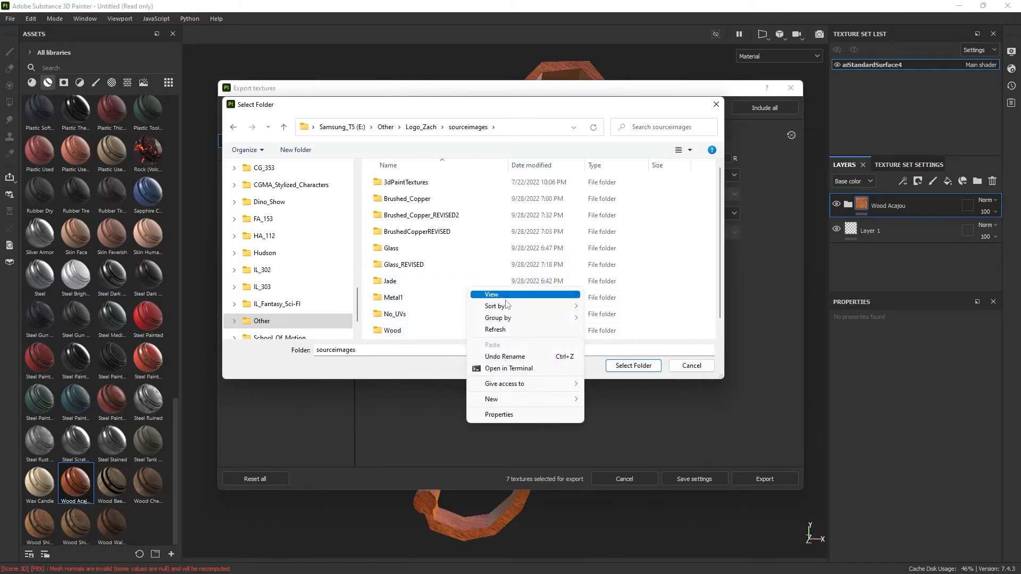
pyautogui.moveTo(487, 402)
pyautogui.click(604, 406)
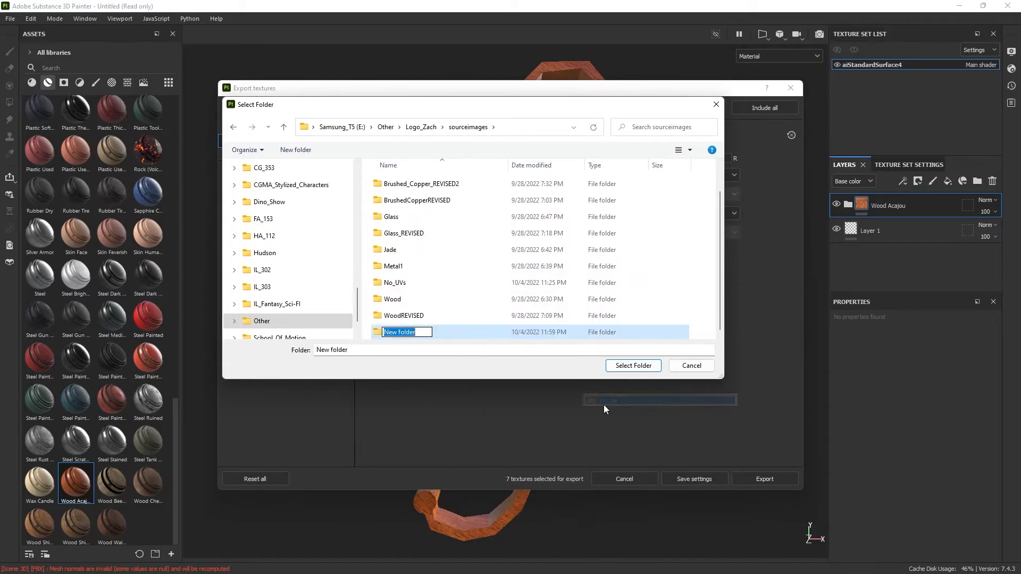
pyautogui.write('UVLogo')
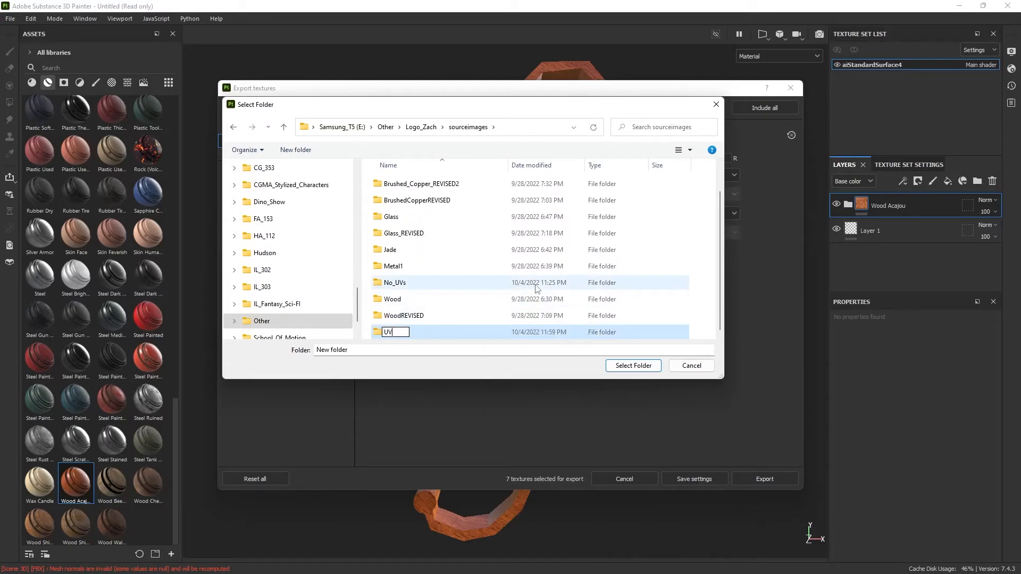
pyautogui.press('Return')
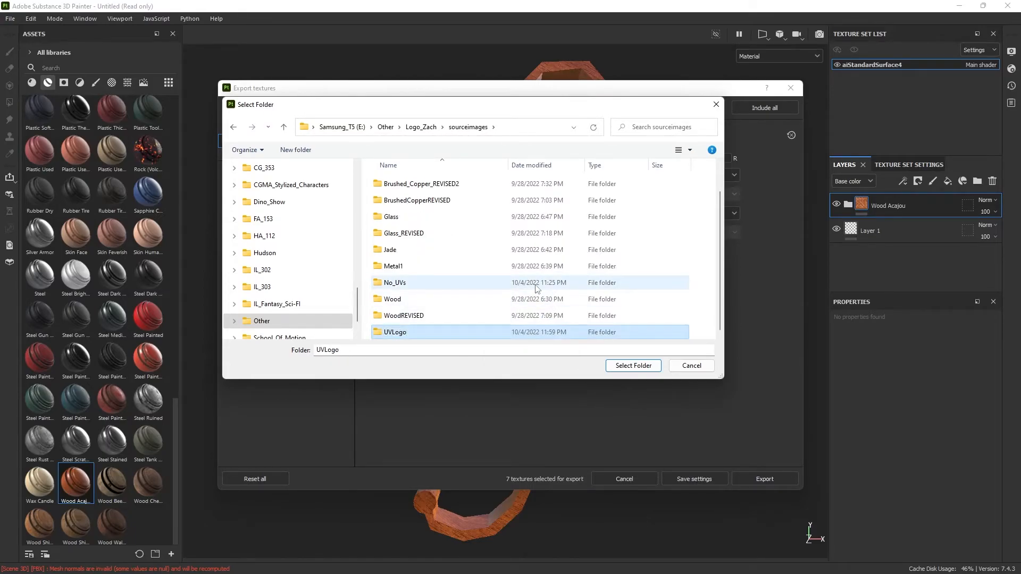
pyautogui.click(633, 365)
# Step: Export the textures, close the export window and switch back to Maya
pyautogui.click(767, 482)
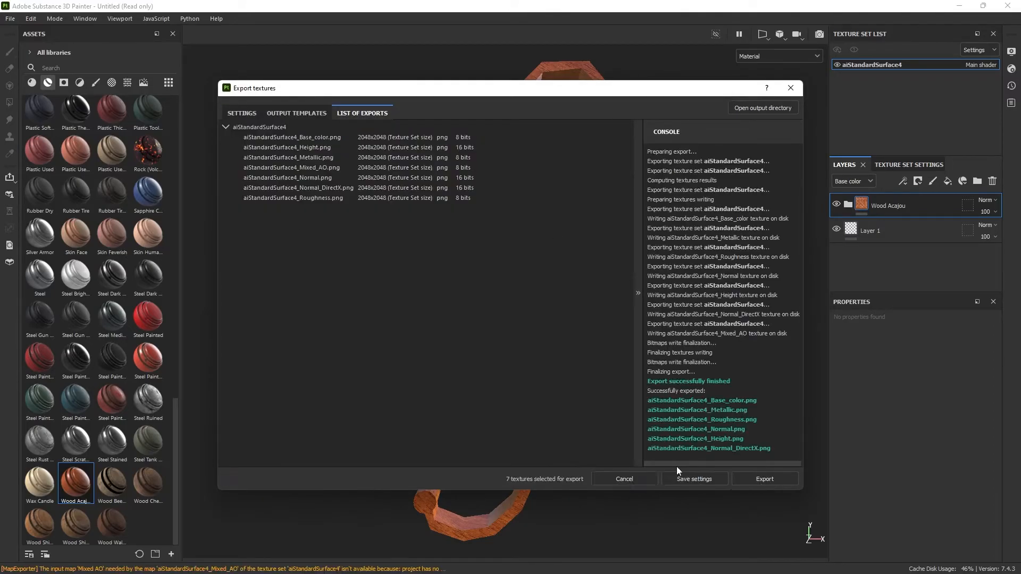
pyautogui.click(796, 93)
pyautogui.click(958, 6)
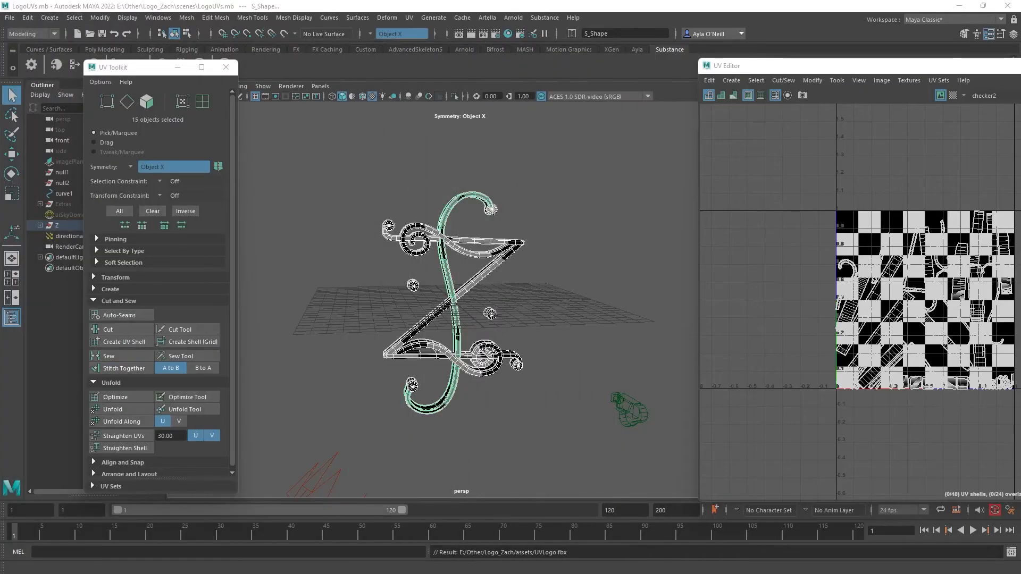
# Step: Clear the logo selection and close the UV Toolkit and UV Editor windows
pyautogui.moveTo(334, 177); pyautogui.dragTo(541, 428)
pyautogui.click(561, 319)
pyautogui.moveTo(497, 345)
pyautogui.keyDown('alt'); pyautogui.mouseDown()
pyautogui.moveTo(483, 339)
pyautogui.moveTo(645, 342)
pyautogui.moveTo(481, 343)
pyautogui.moveTo(490, 338)
pyautogui.mouseUp(); pyautogui.keyUp('alt')
pyautogui.scroll(3, 490, 339)
pyautogui.keyDown('alt'); pyautogui.moveTo(468, 331); pyautogui.dragTo(485, 330, button='middle'); pyautogui.keyUp('alt')
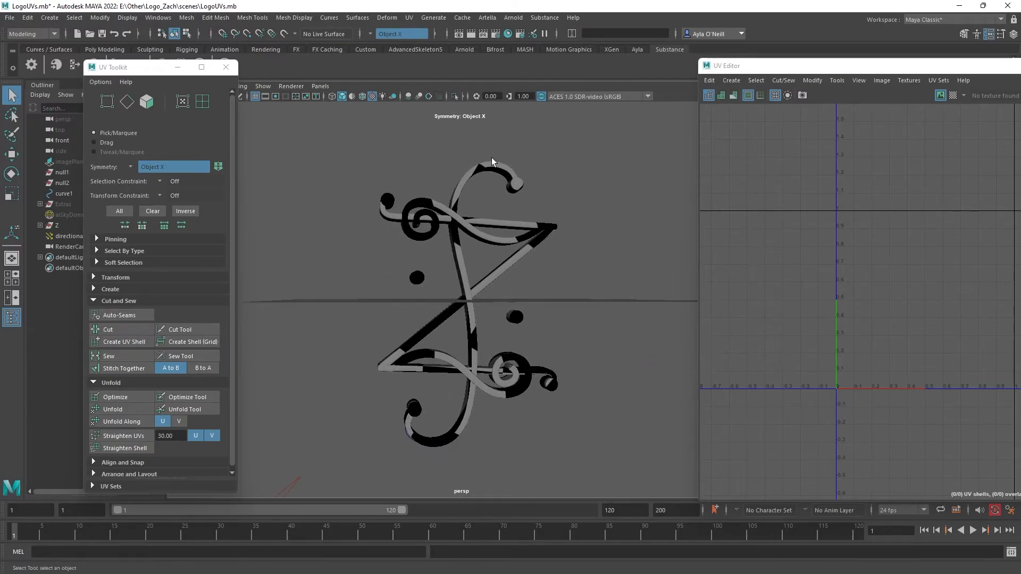
pyautogui.click(226, 67)
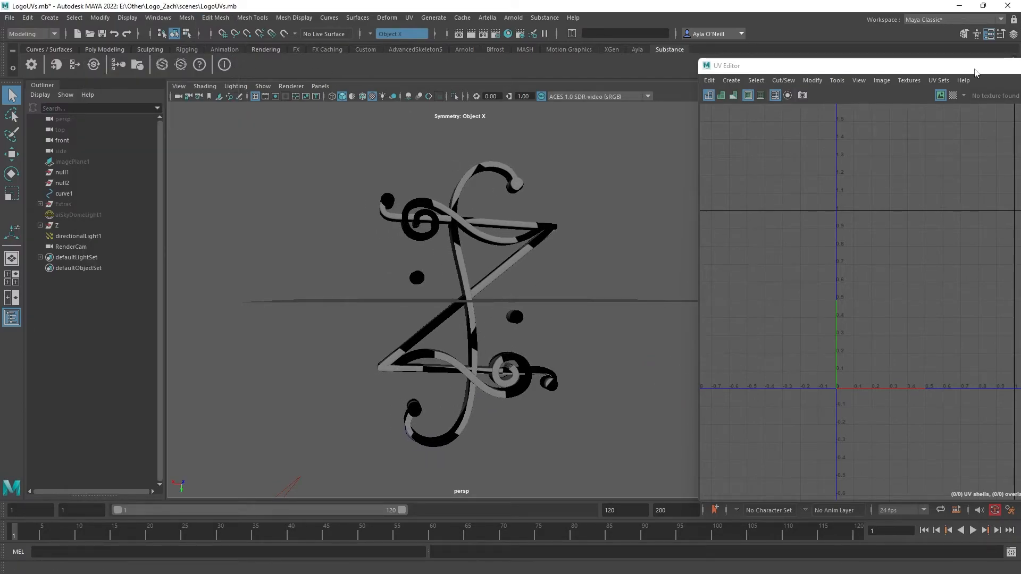
pyautogui.moveTo(974, 69); pyautogui.dragTo(771, 105)
pyautogui.click(889, 101)
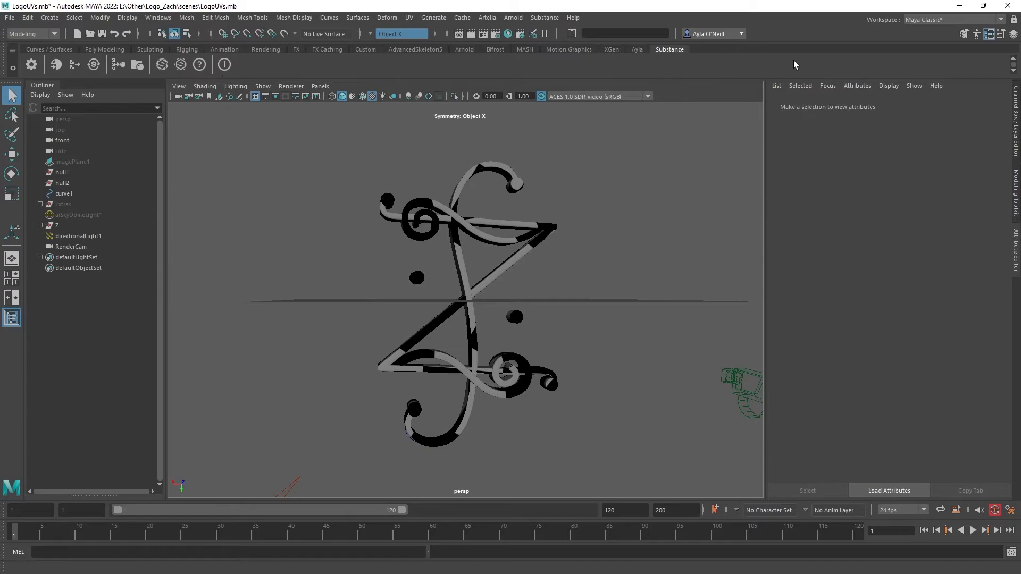
# Step: Start applying the Arnold Substance workflow to multiple image maps and browse to the UVLogo folder inside sourceimages
pyautogui.click(611, 49)
pyautogui.click(669, 49)
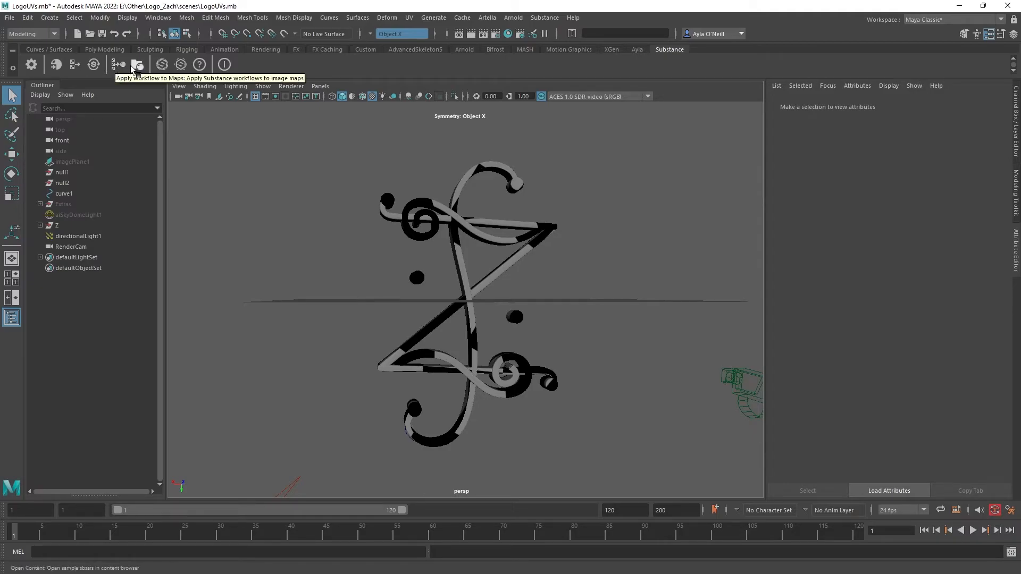
pyautogui.click(115, 71)
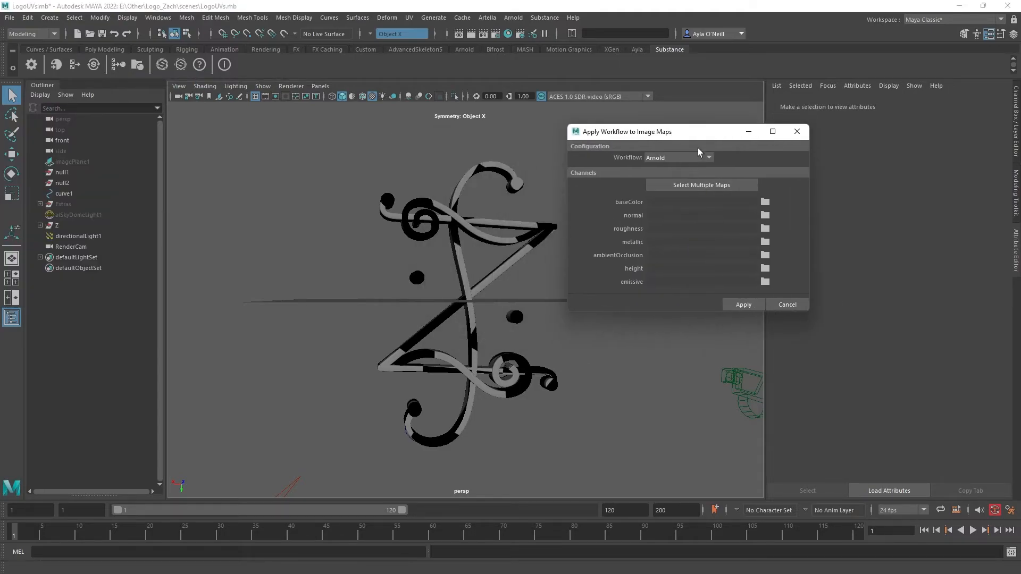
pyautogui.click(693, 187)
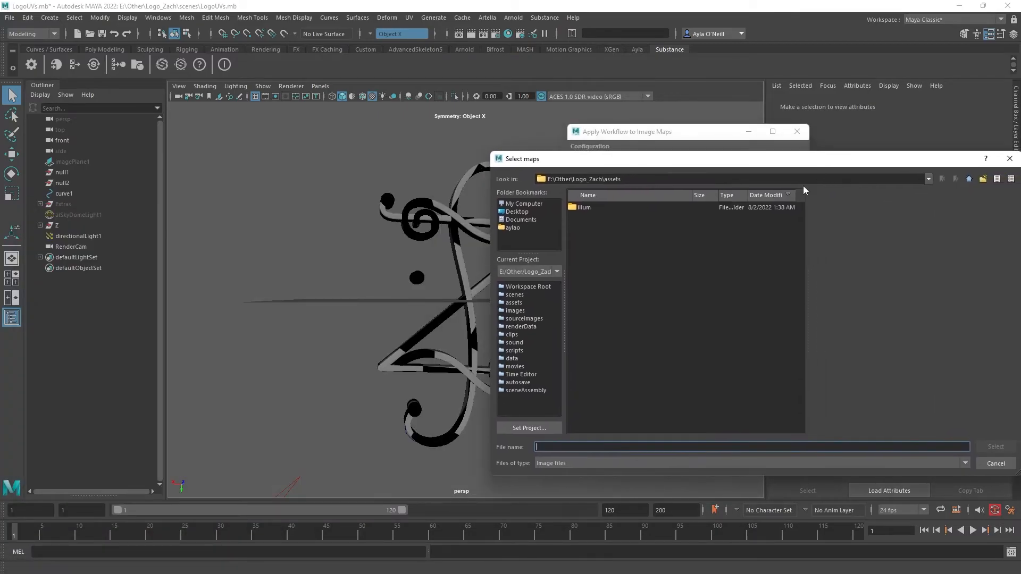
pyautogui.click(928, 179)
pyautogui.click(863, 195)
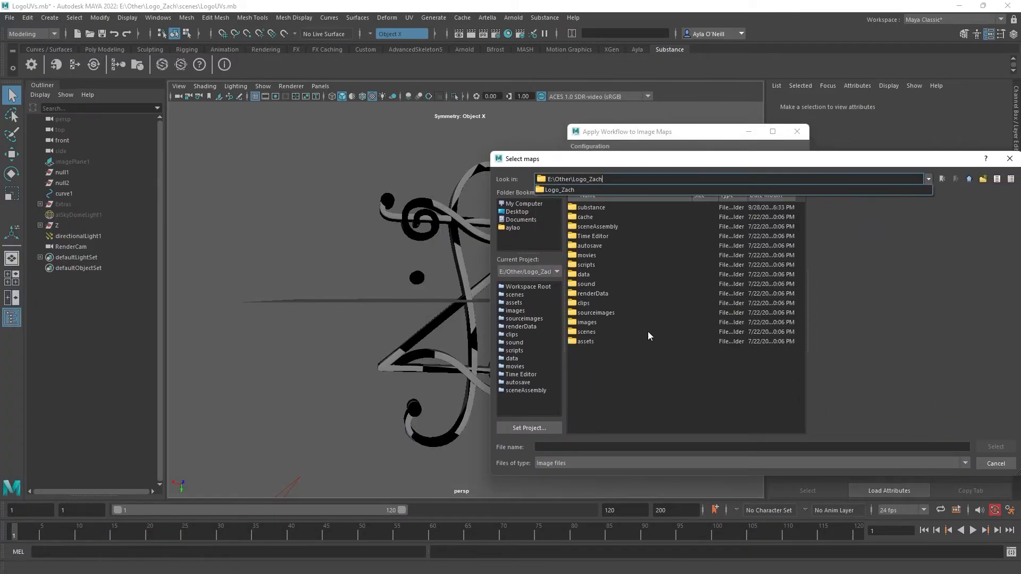
pyautogui.doubleClick(604, 311)
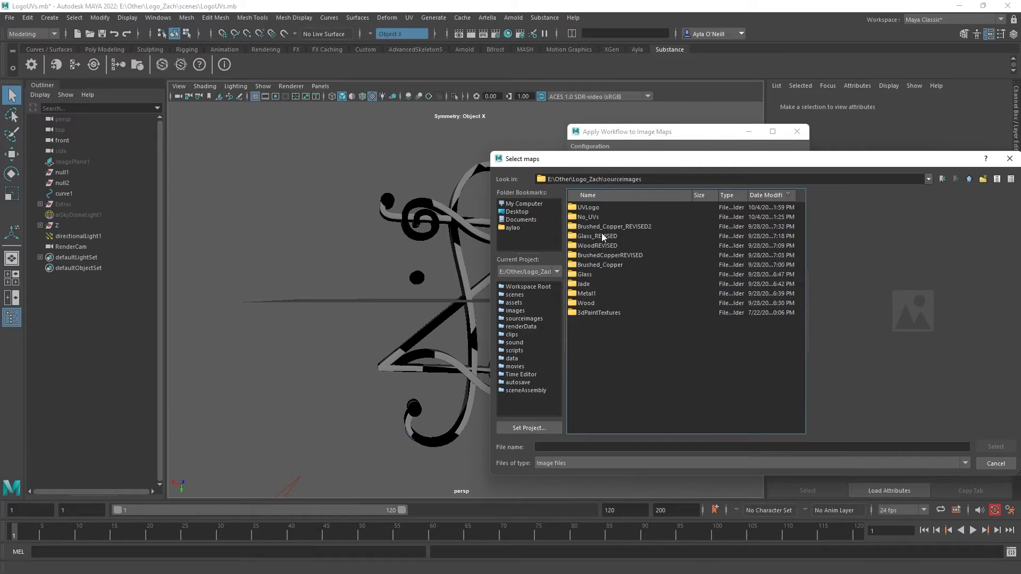
pyautogui.doubleClick(587, 207)
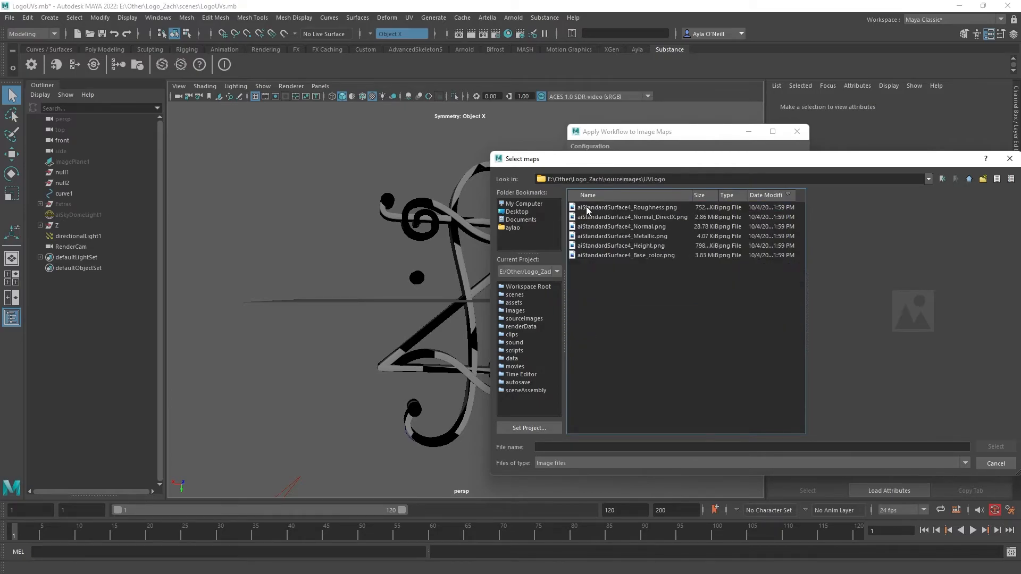
# Step: Load all the exported aiStandardSurface4 maps from the UVLogo folder and apply the Arnold workflow to them
pyautogui.keyDown('shift'); pyautogui.click(615, 256); pyautogui.keyUp('shift')
pyautogui.click(988, 447)
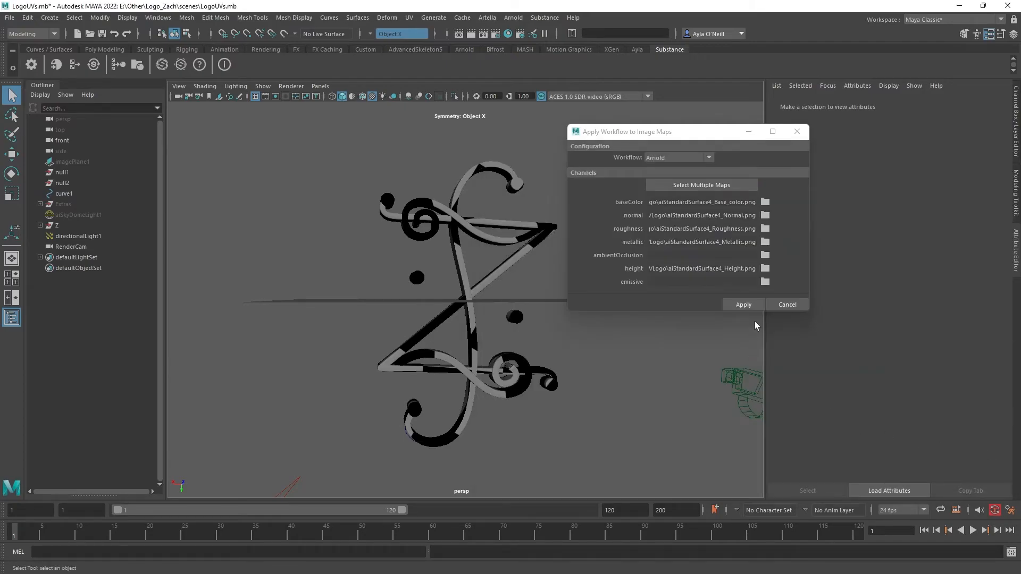
pyautogui.click(750, 308)
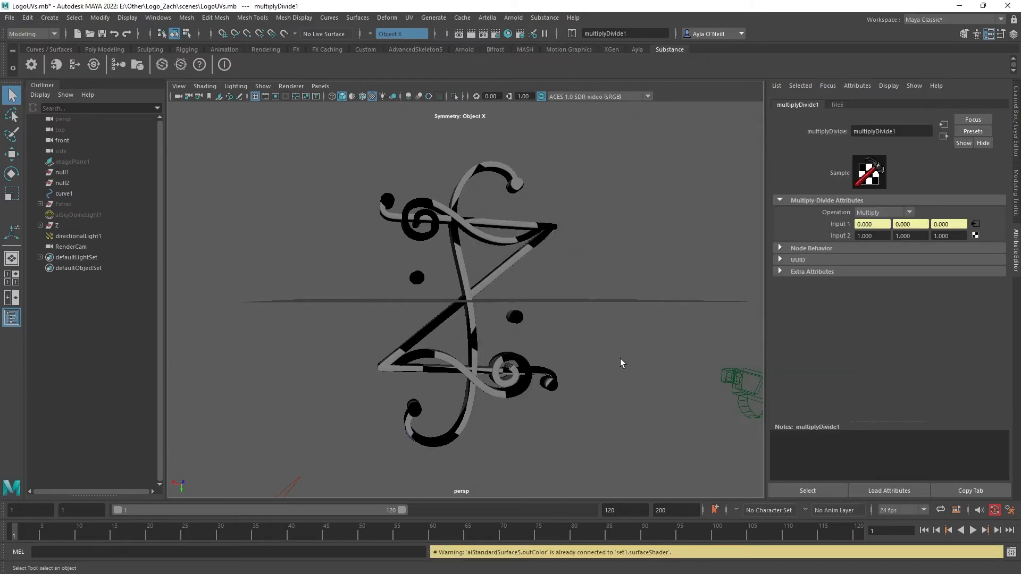
# Step: Assign the existing aiStandardSurface5 material to all the logo pieces and clear the selection
pyautogui.click(611, 397)
pyautogui.moveTo(349, 165); pyautogui.dragTo(546, 442)
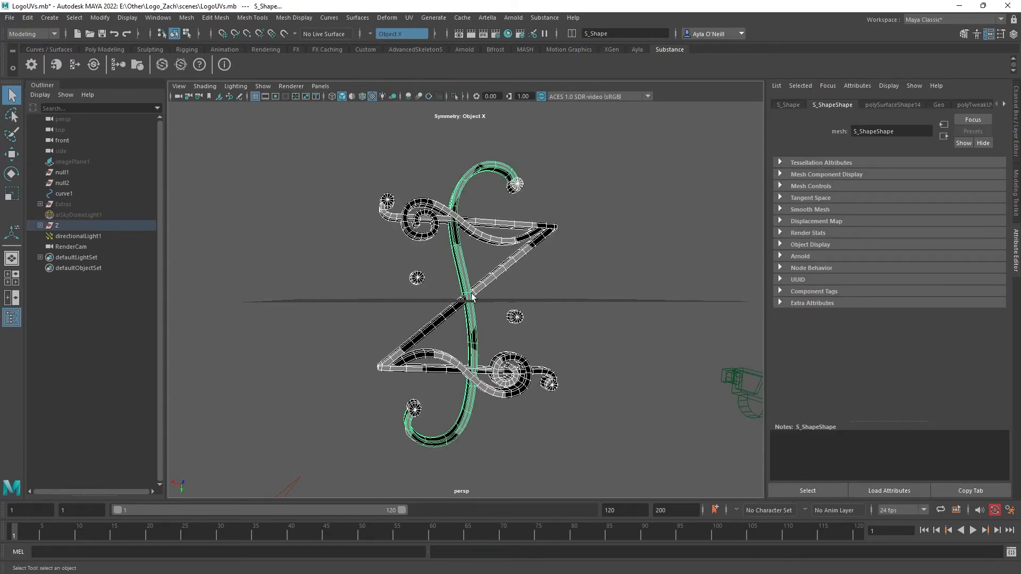
pyautogui.rightClick(472, 297)
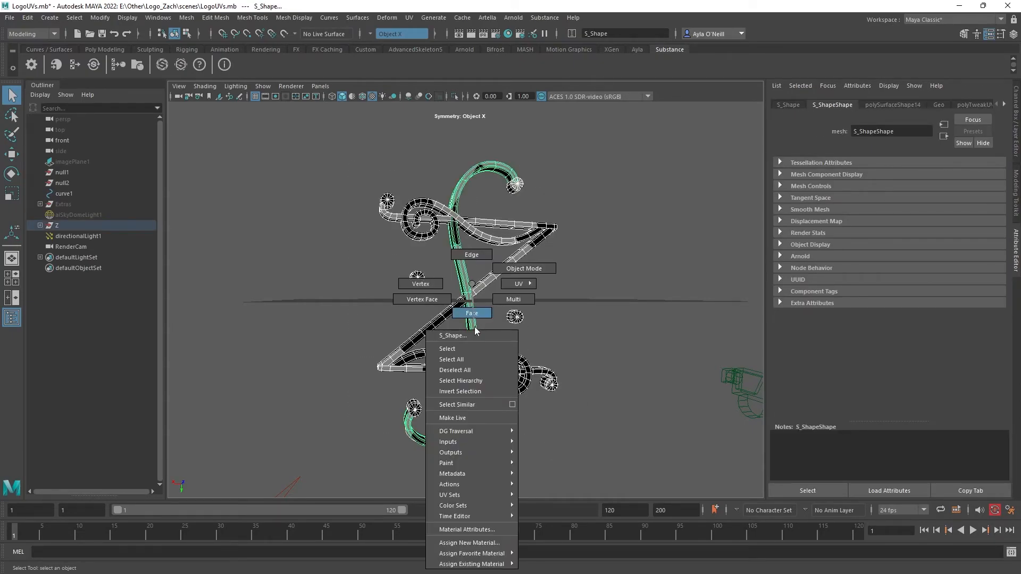
pyautogui.moveTo(489, 554)
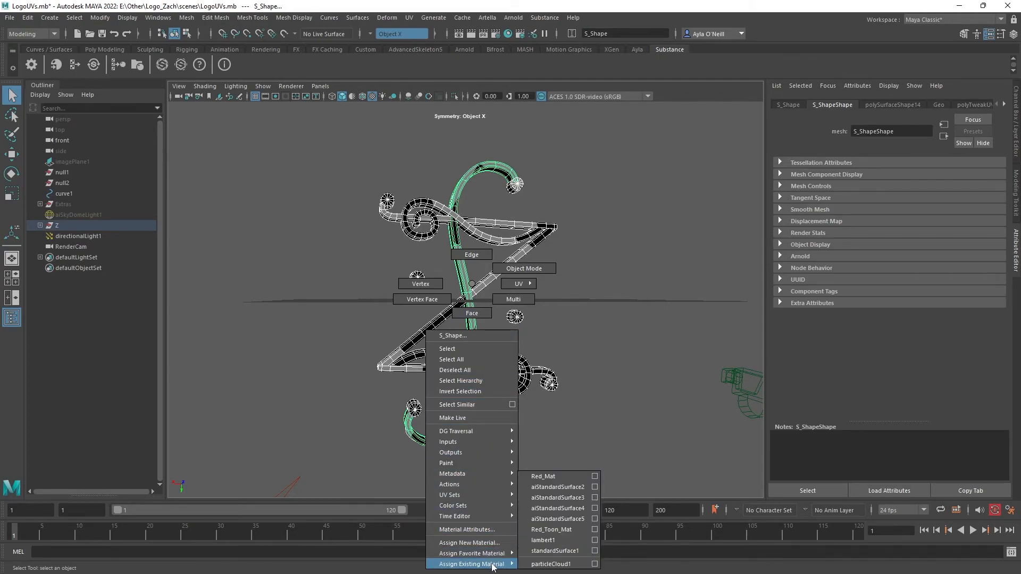
pyautogui.click(581, 520)
pyautogui.click(618, 378)
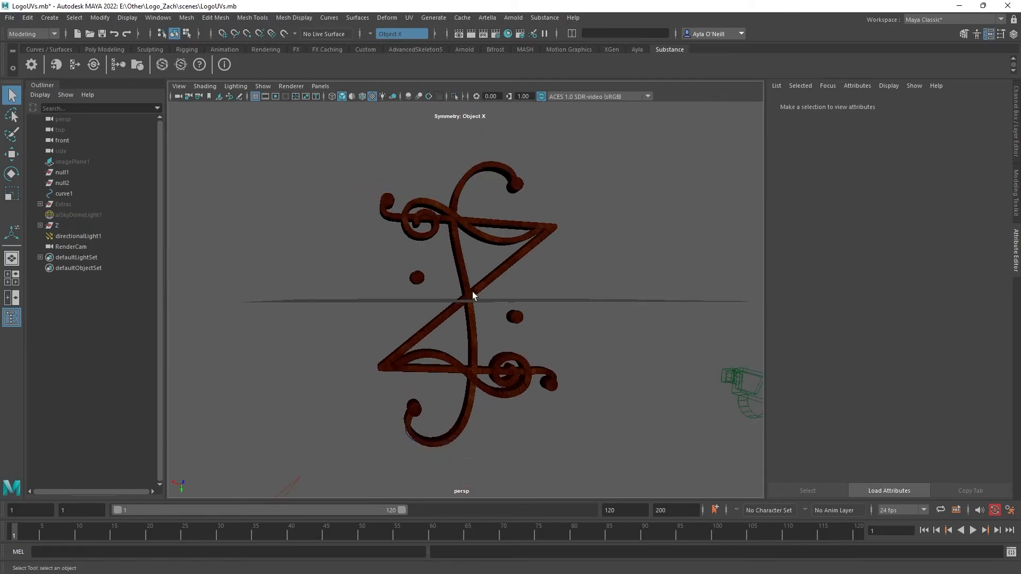
# Step: Display the logo with textured shading in the perspective view and deselect it
pyautogui.moveTo(388, 158); pyautogui.dragTo(609, 443)
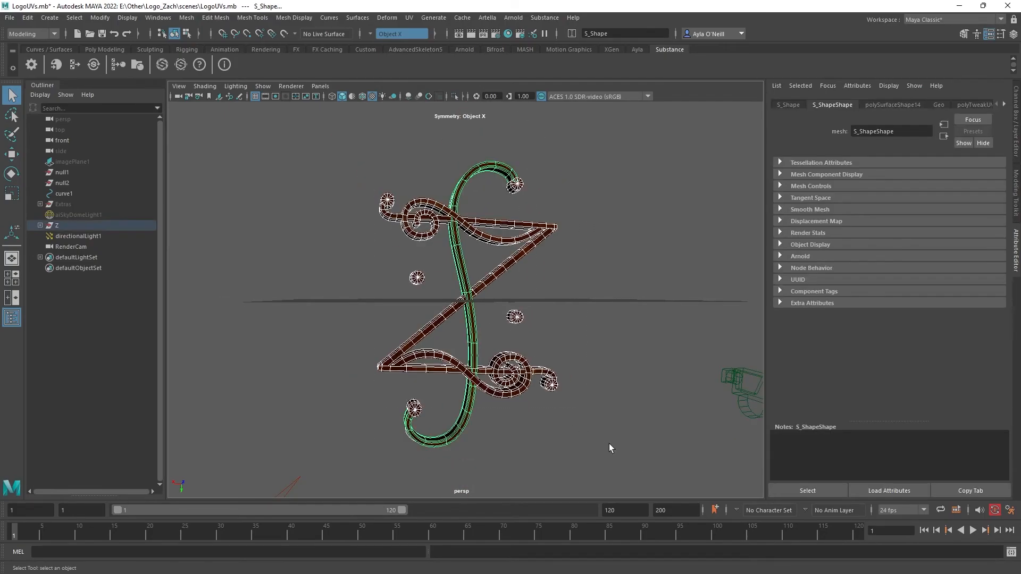
pyautogui.press('6')
pyautogui.click(636, 408)
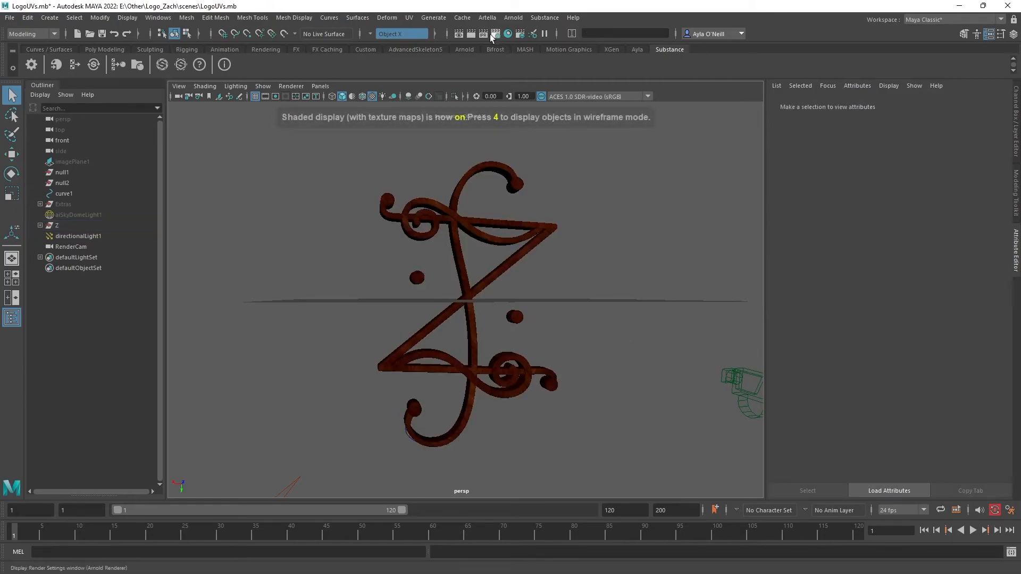
# Step: Render the wood-textured logo with Arnold, inspect the image and close the Render View
pyautogui.click(472, 35)
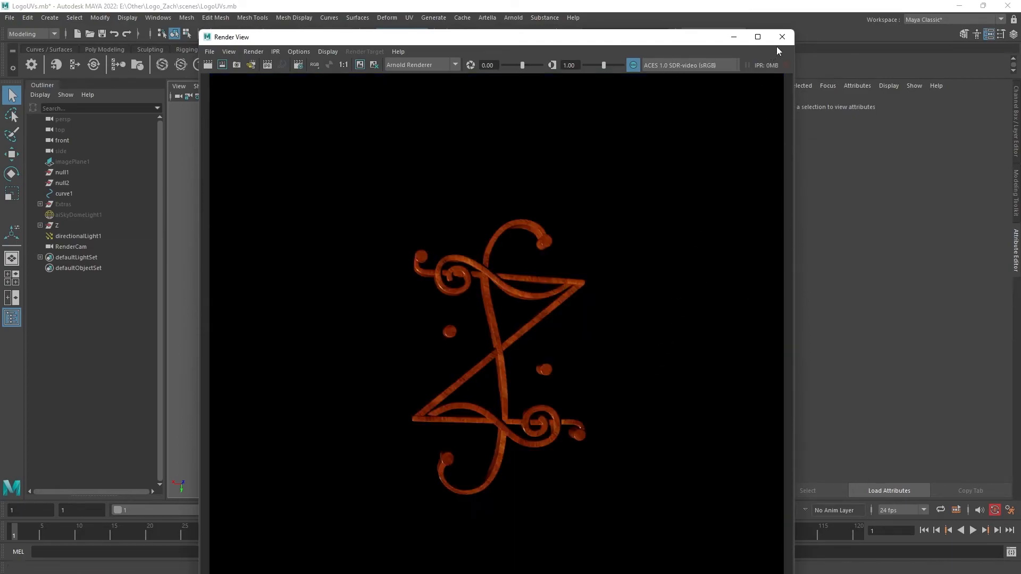
pyautogui.moveTo(648, 40); pyautogui.dragTo(680, 40)
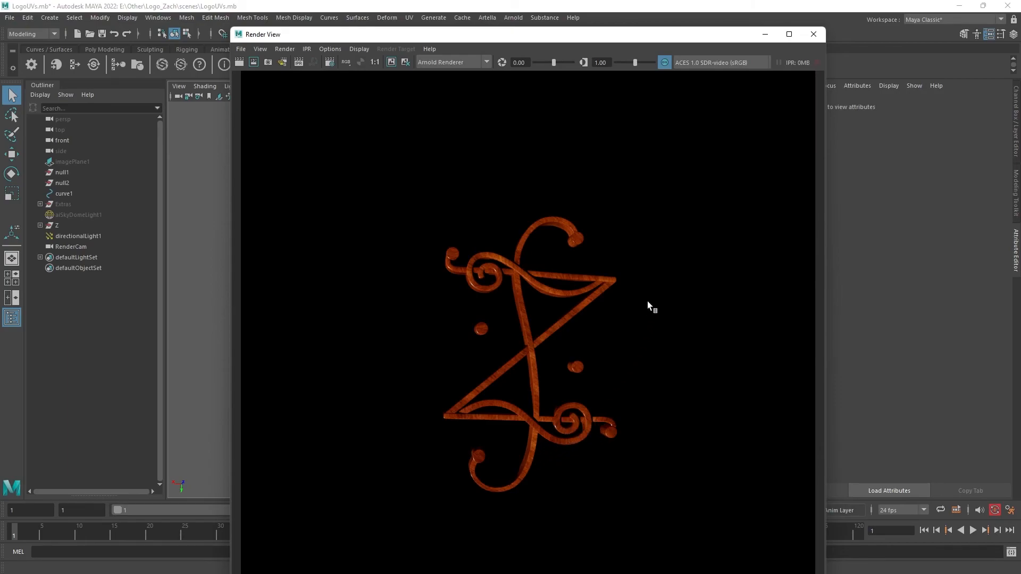
pyautogui.click(815, 35)
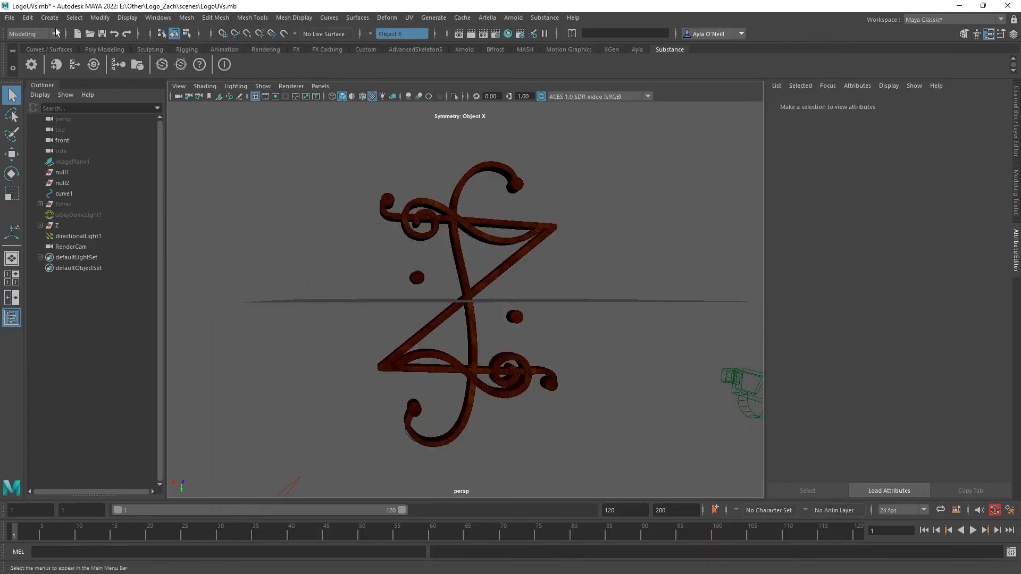
pyautogui.click(158, 18)
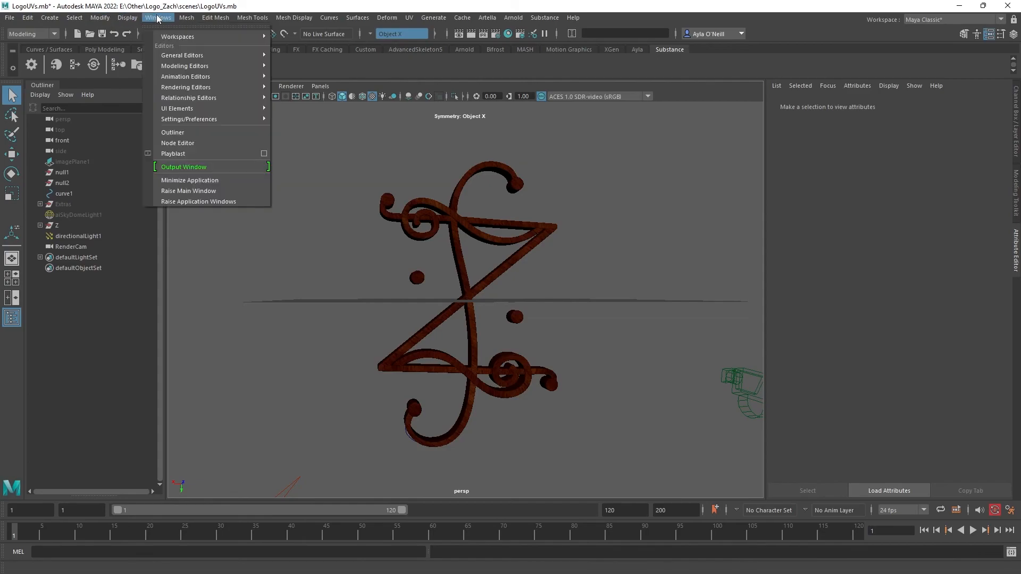
pyautogui.moveTo(228, 118)
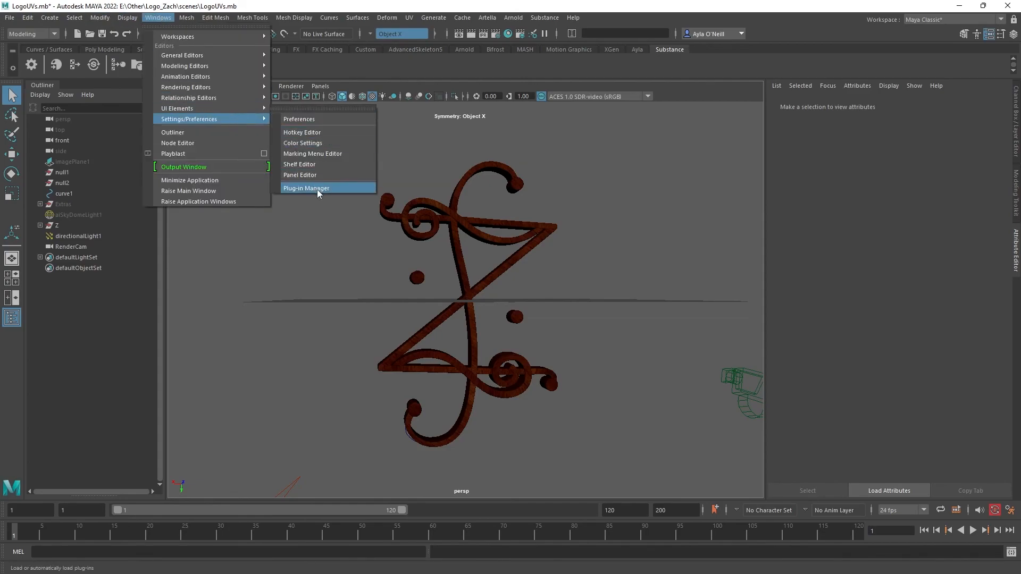
pyautogui.click(349, 319)
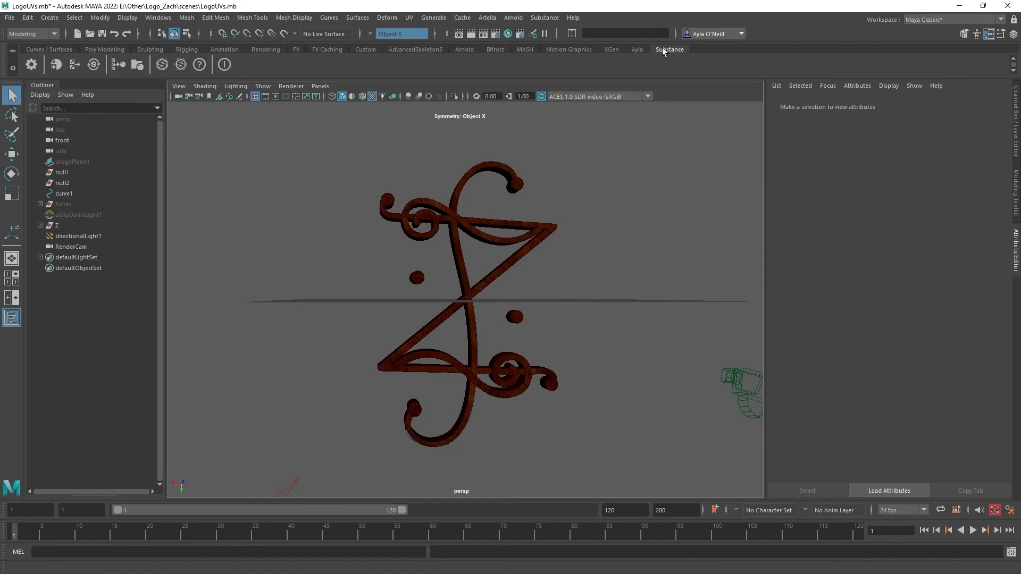